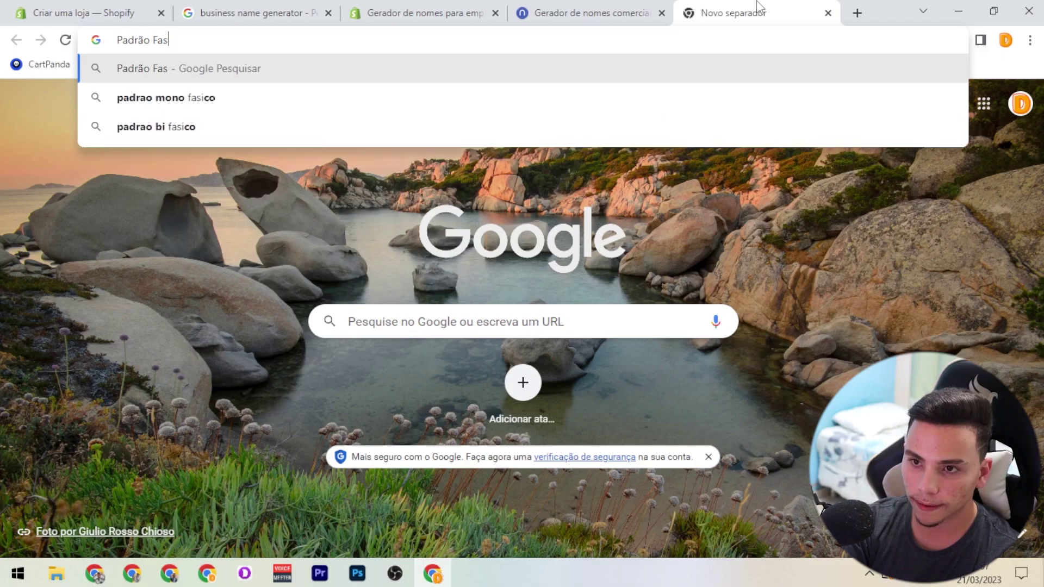
# - Copy the store name "Padrão Fashion" and close the blank tab and the two business name generator tabs
pyautogui.hotkey('ctrl', 'a')
pyautogui.hotkey('ctrl', 'c')
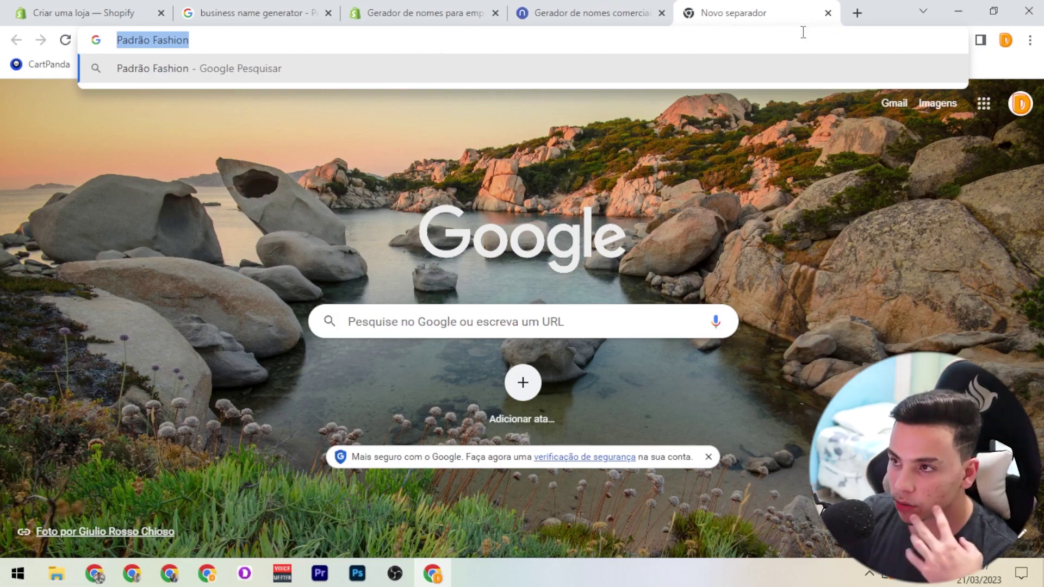
pyautogui.click(827, 13)
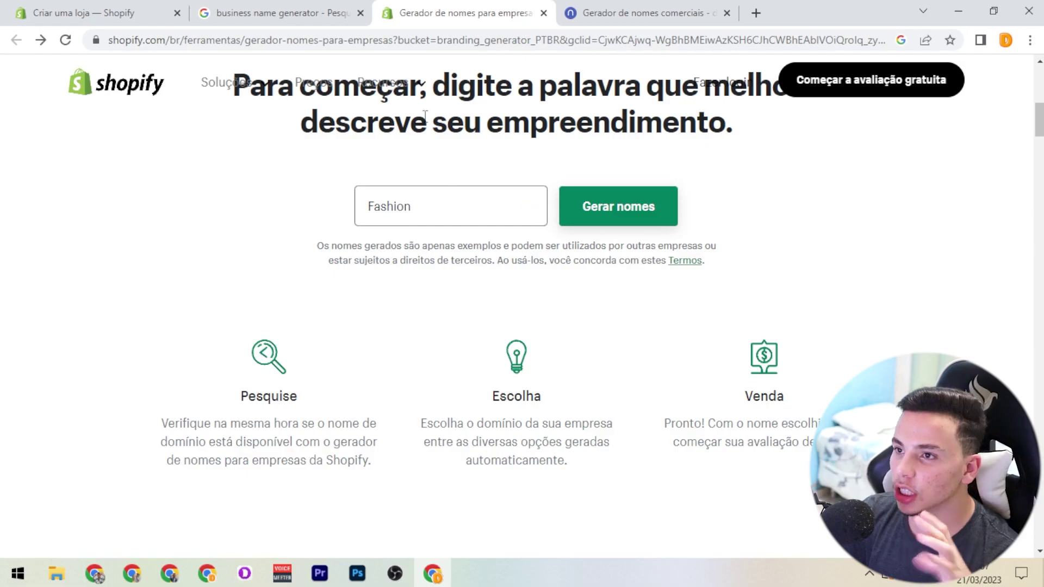
pyautogui.click(543, 13)
pyautogui.click(542, 12)
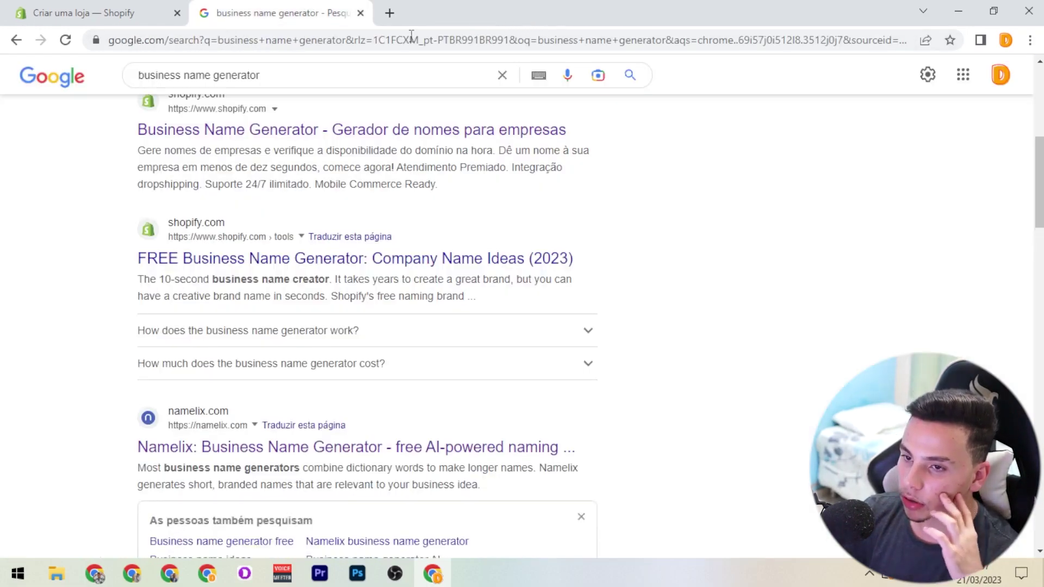
# - Enter "Padrão Fashion" as the store name in the Shopify store setup and continue
pyautogui.click(101, 8)
pyautogui.click(419, 341)
pyautogui.hotkey('ctrl', 'v')
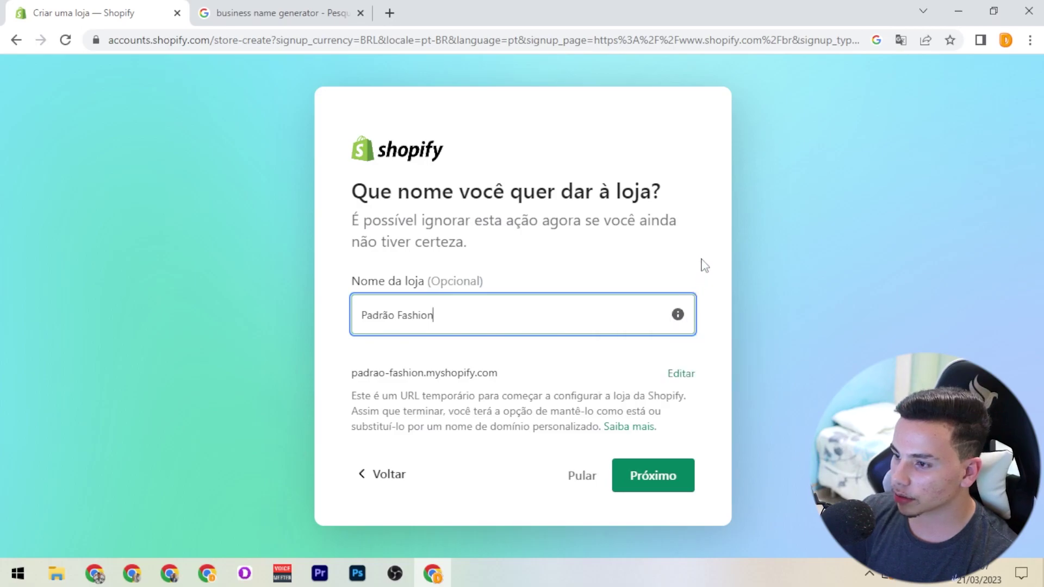
pyautogui.click(655, 486)
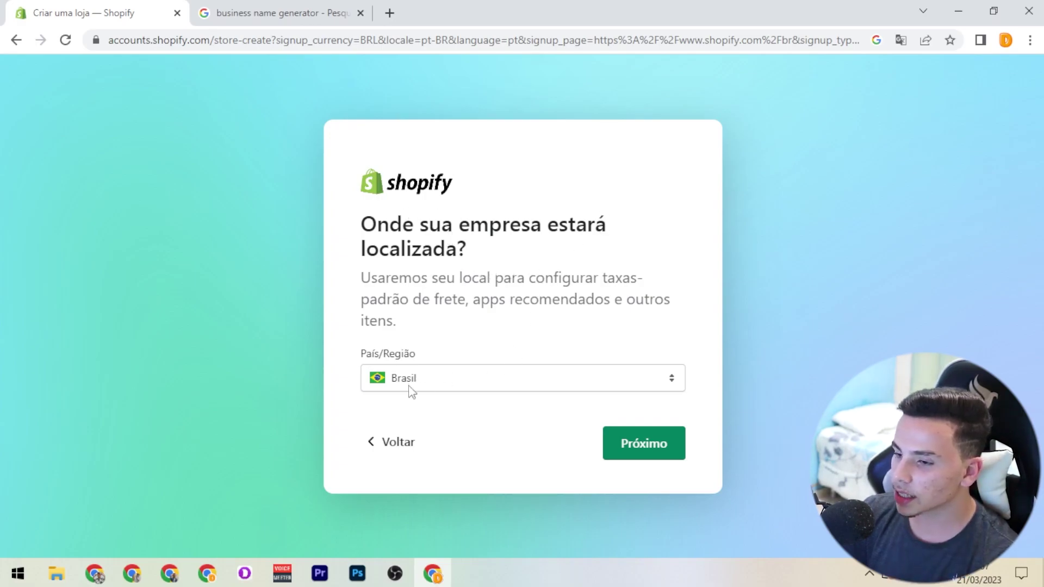
# - Accept Brasil as the business location and create the Shopify ID with the Google account
pyautogui.click(625, 433)
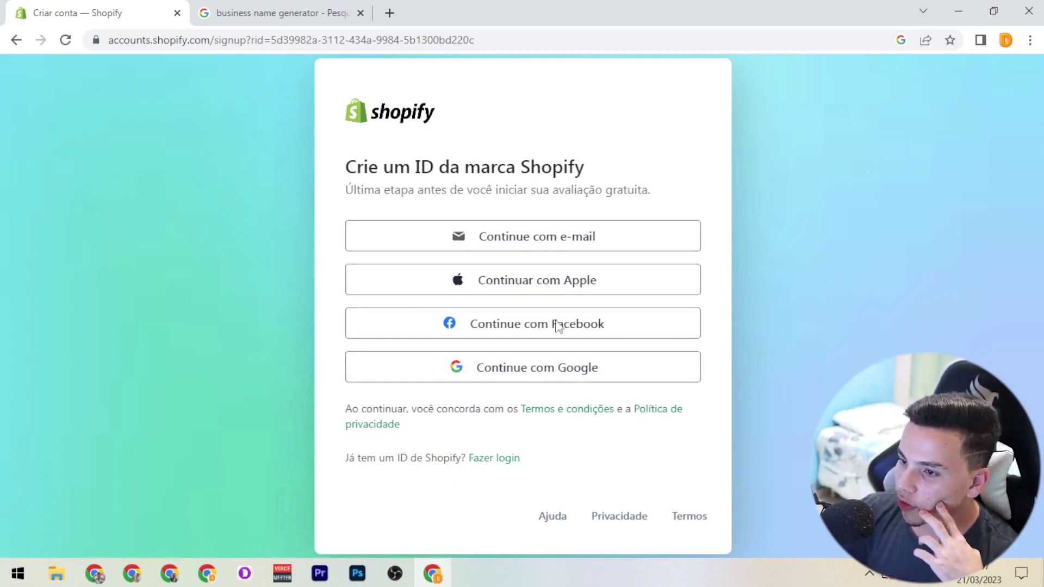
pyautogui.click(582, 375)
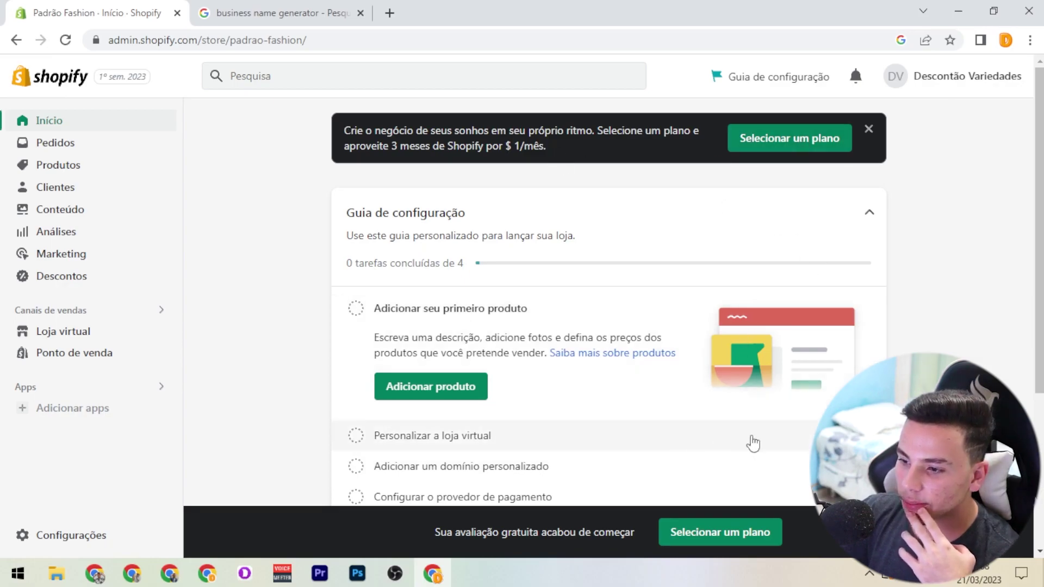
# - Dismiss the plan offer banner and open the account management page for the signed-in profile
pyautogui.click(868, 129)
pyautogui.click(902, 77)
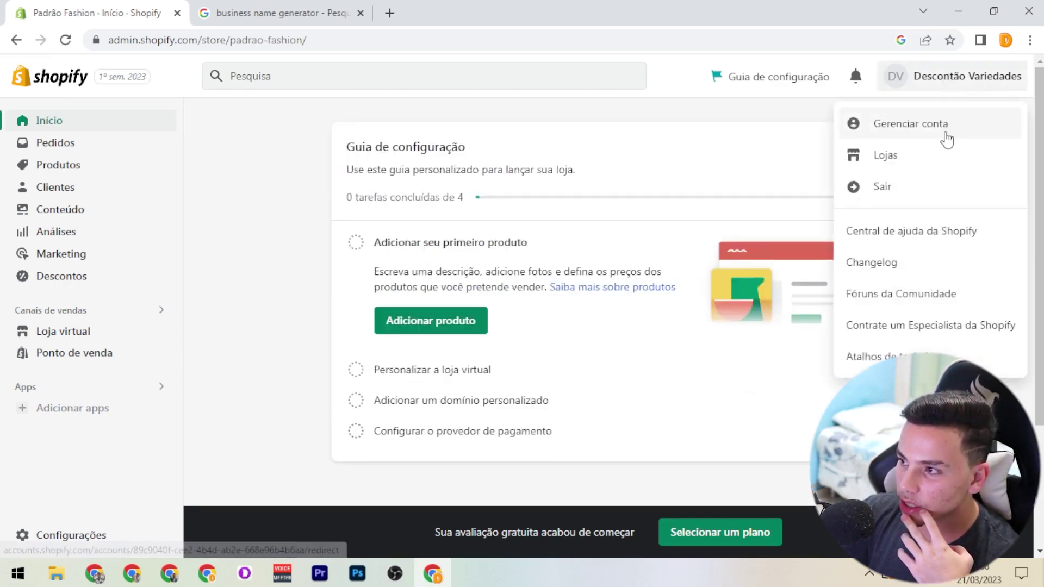
pyautogui.click(927, 131)
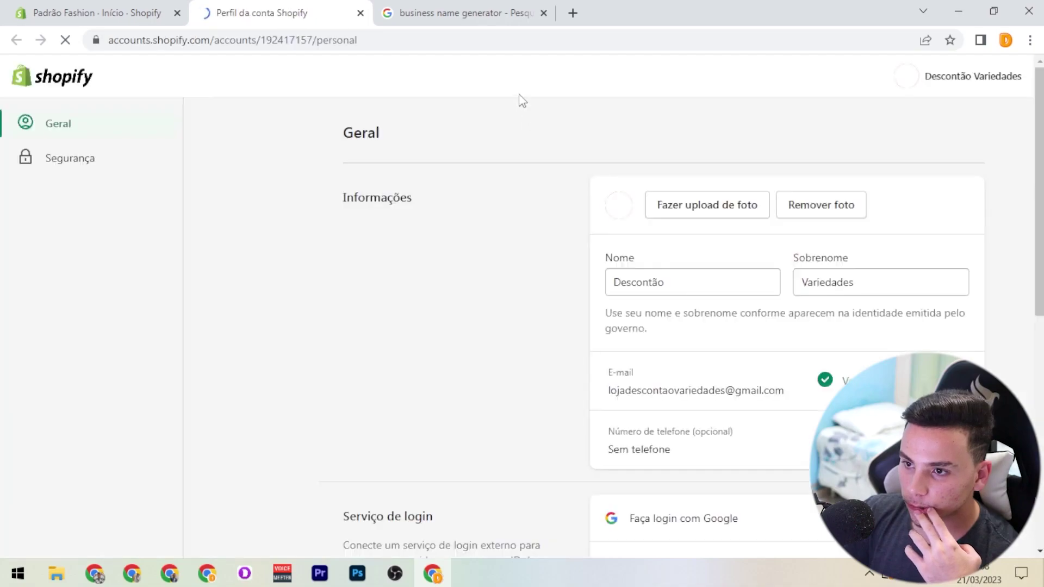
pyautogui.click(690, 277)
pyautogui.doubleClick(678, 272)
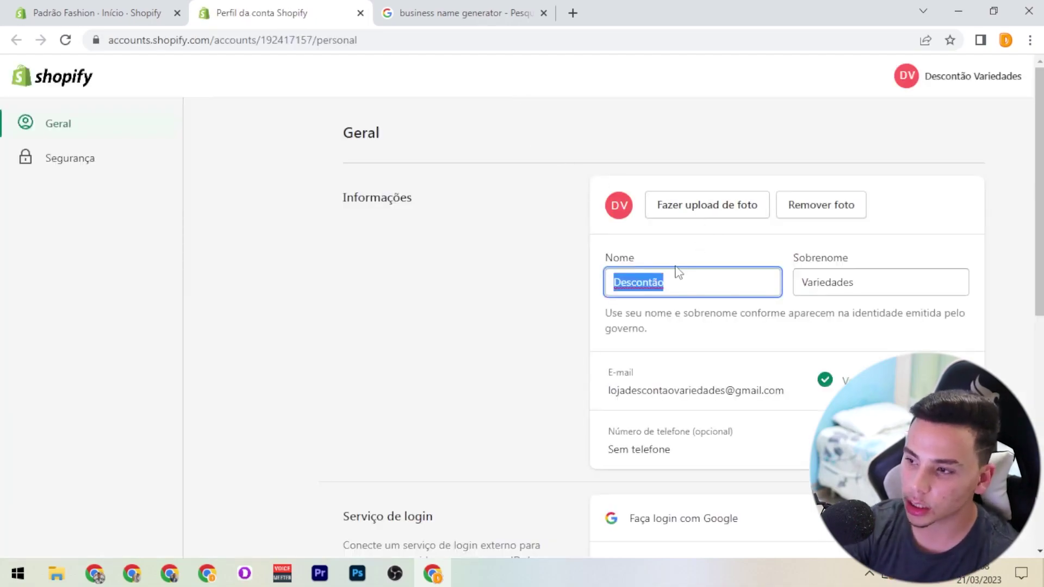
pyautogui.write('Felipe')
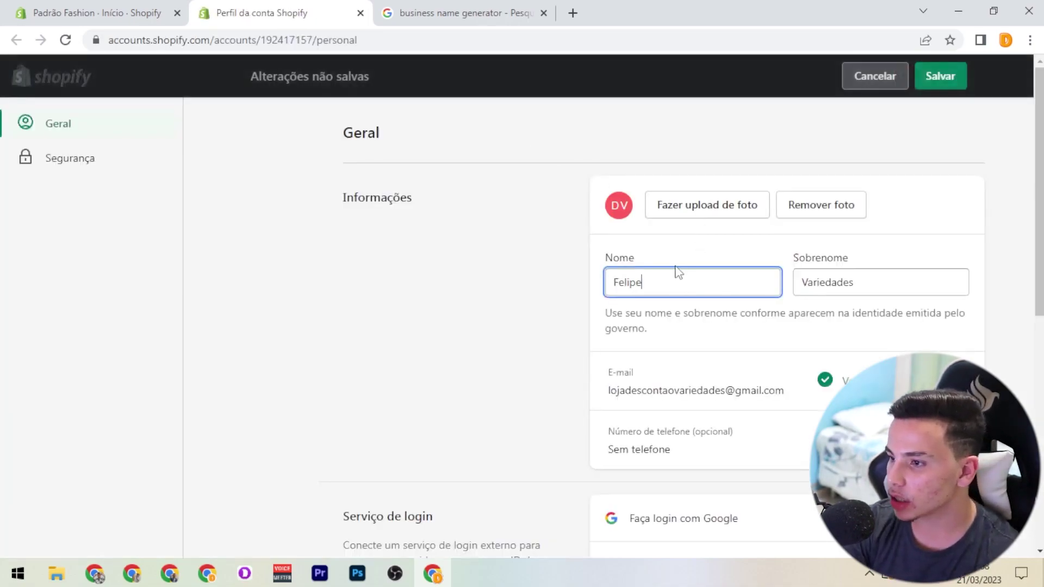
pyautogui.press('Tab')
pyautogui.press('Tab')
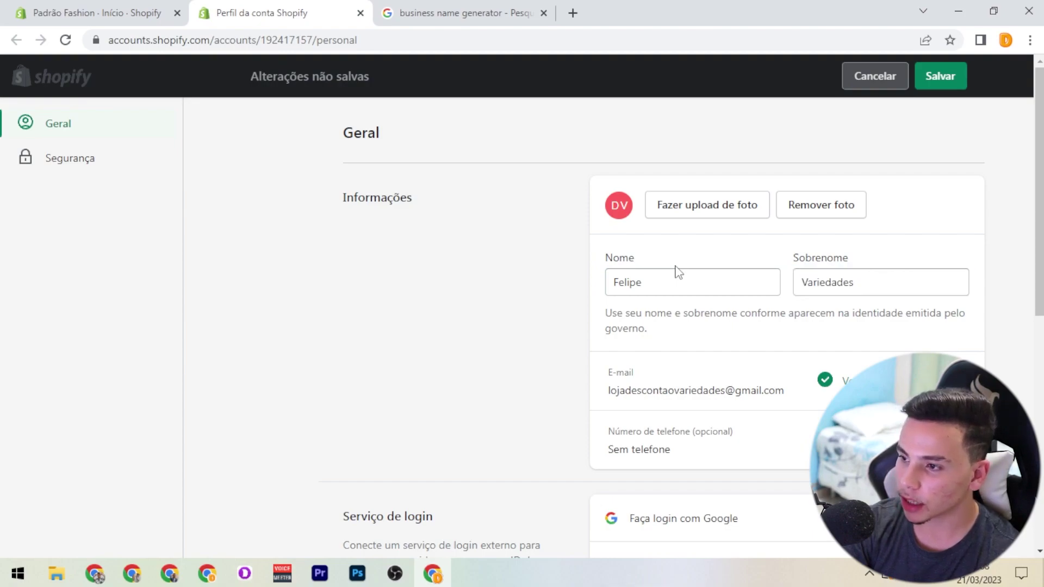
# - Replace the account profile's first name and surname with the owner's real name and save the changes
pyautogui.doubleClick(670, 276)
pyautogui.write('Samuel')
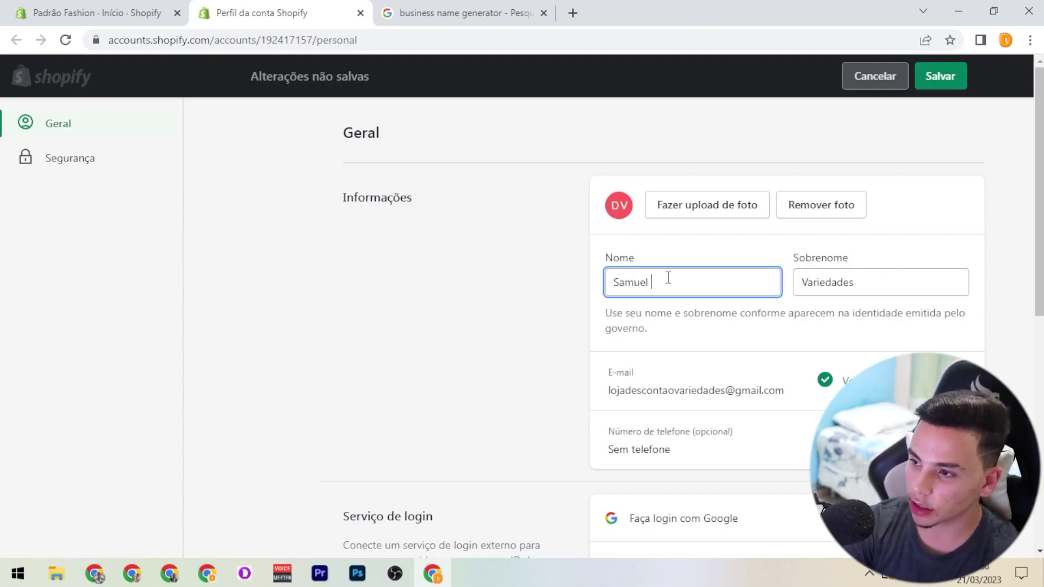
pyautogui.press('Tab')
pyautogui.write('Ri')
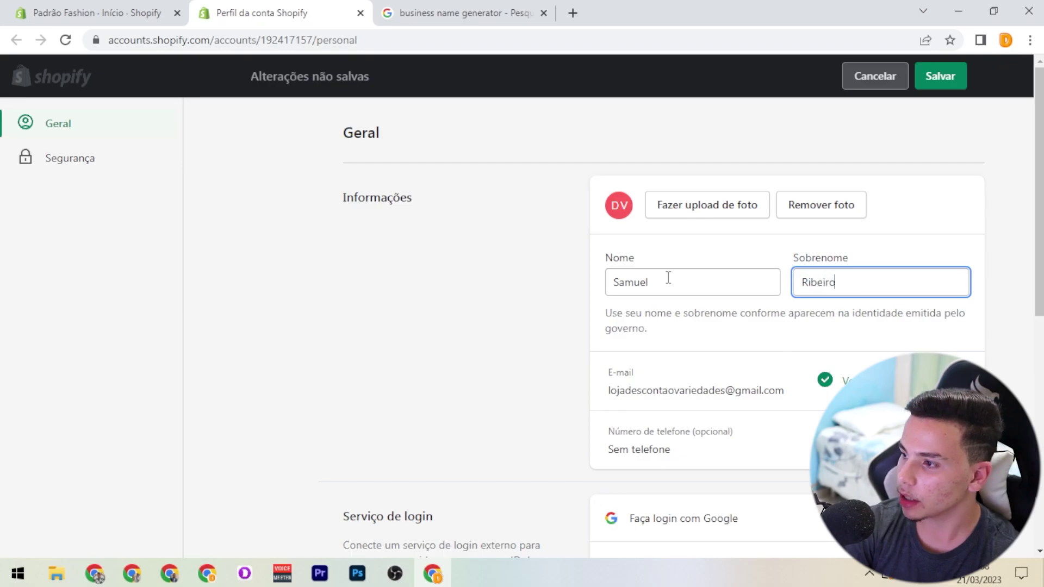
pyautogui.scroll(-8, 710, 395)
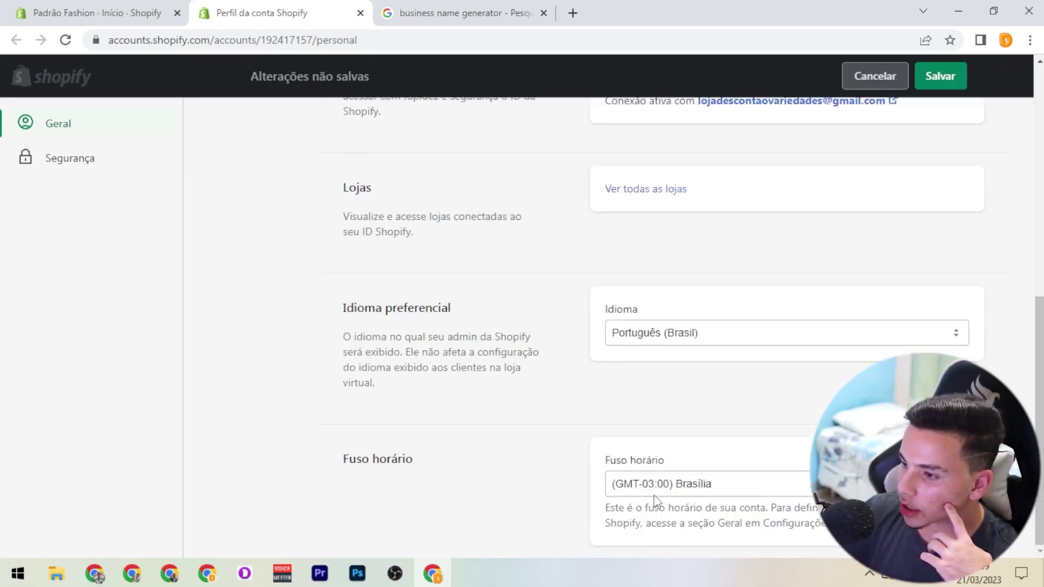
pyautogui.scroll(10, 656, 500)
pyautogui.click(945, 84)
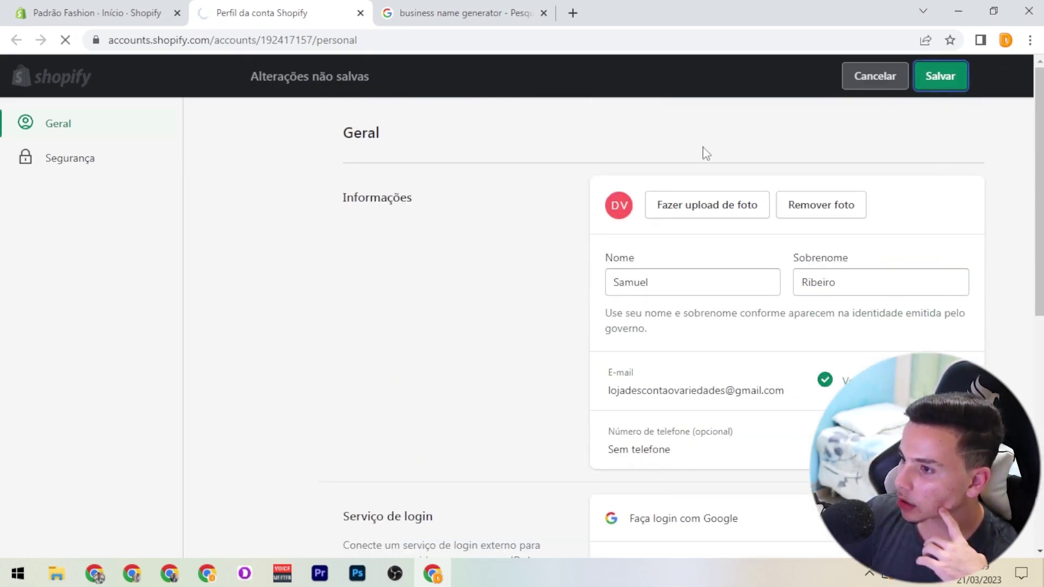
# - Close the account profile tab, reload the store admin home page and dismiss the plan offer banner
pyautogui.click(132, 13)
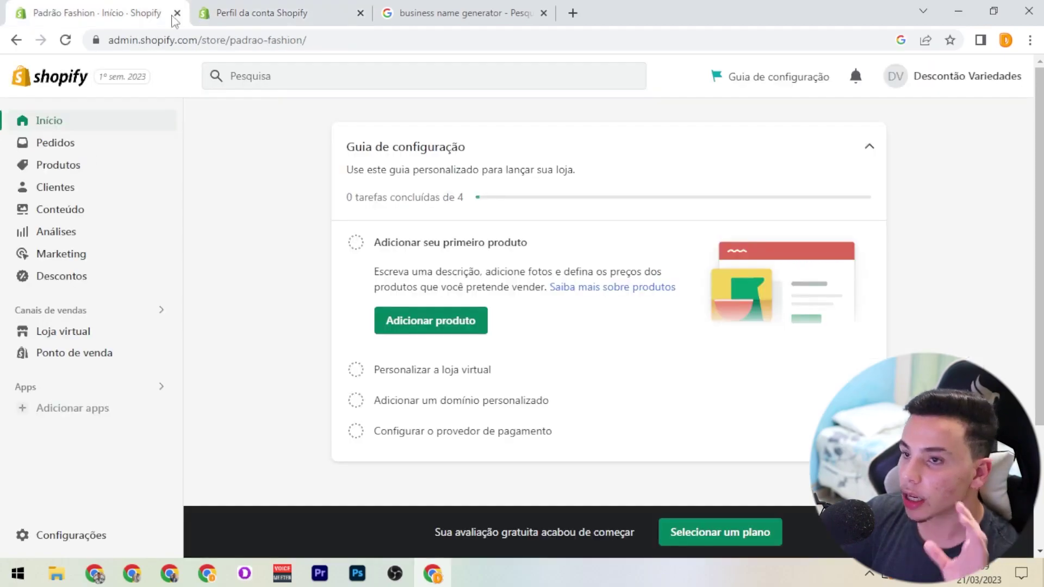
pyautogui.click(360, 13)
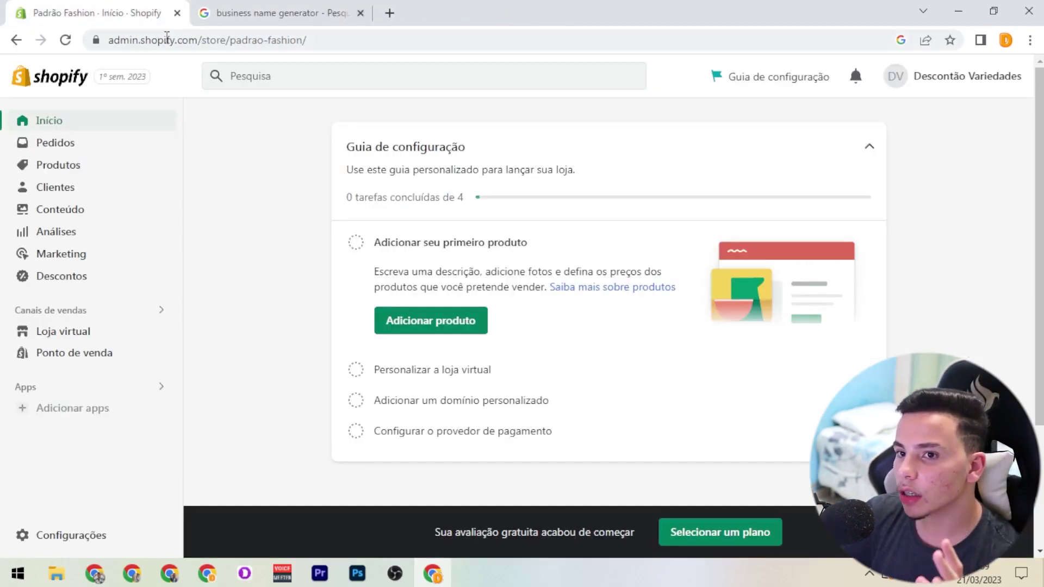
pyautogui.click(75, 46)
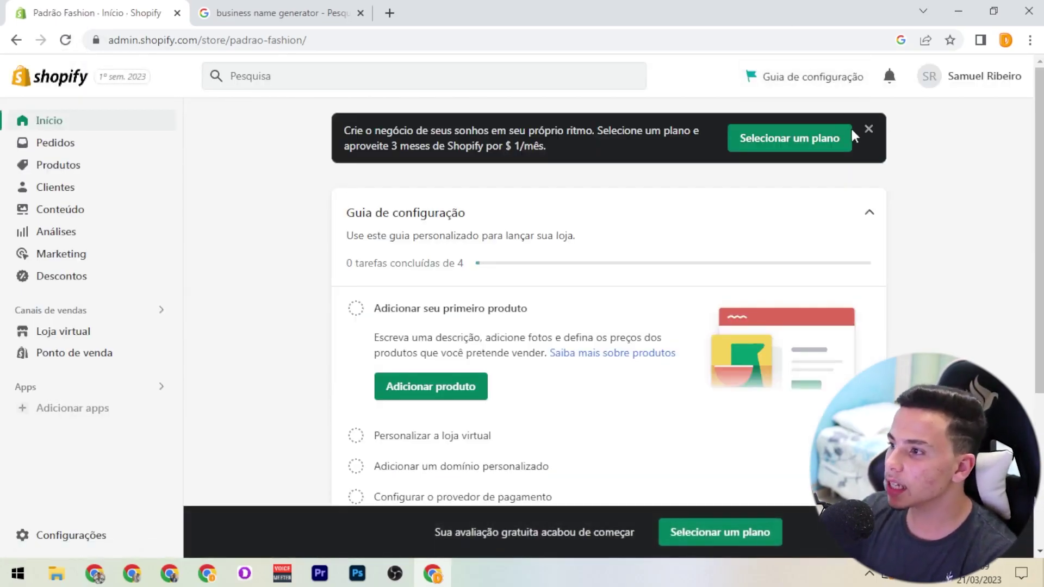
pyautogui.click(868, 129)
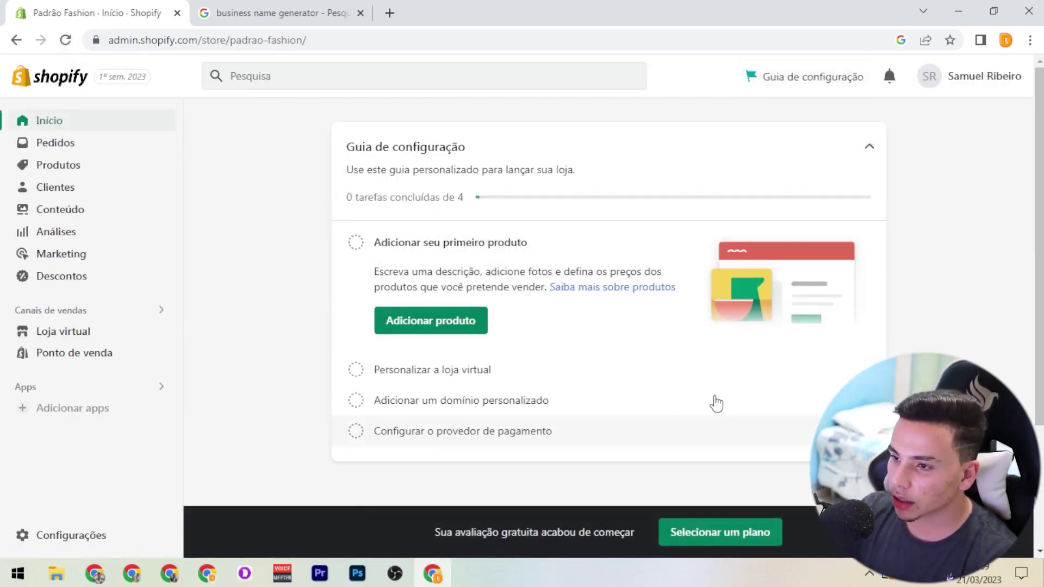
pyautogui.click(868, 146)
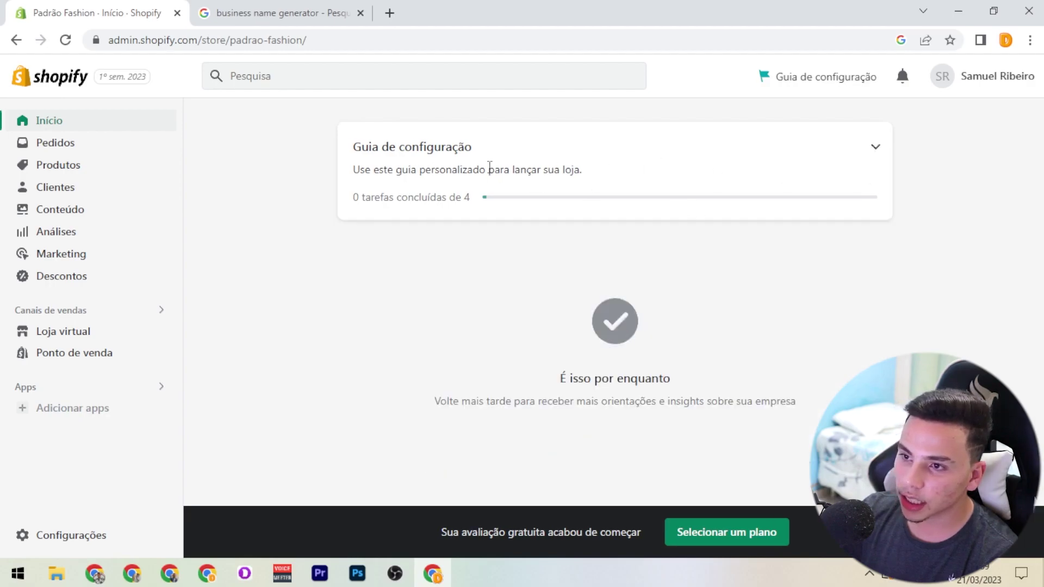
pyautogui.click(869, 151)
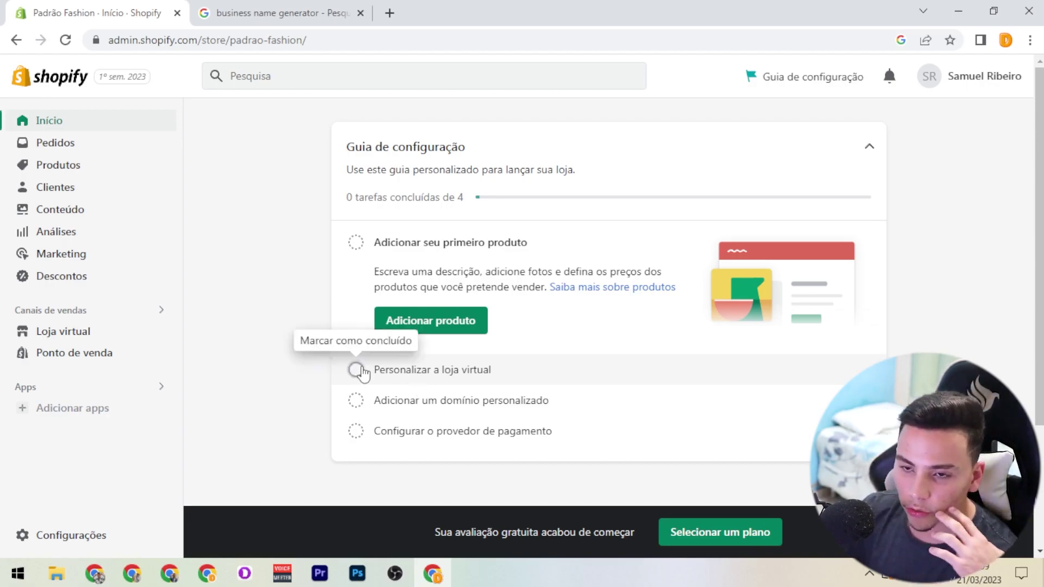
# - Open the store settings and review the store information, including billing details, currency, time zone and order ID format
pyautogui.click(103, 534)
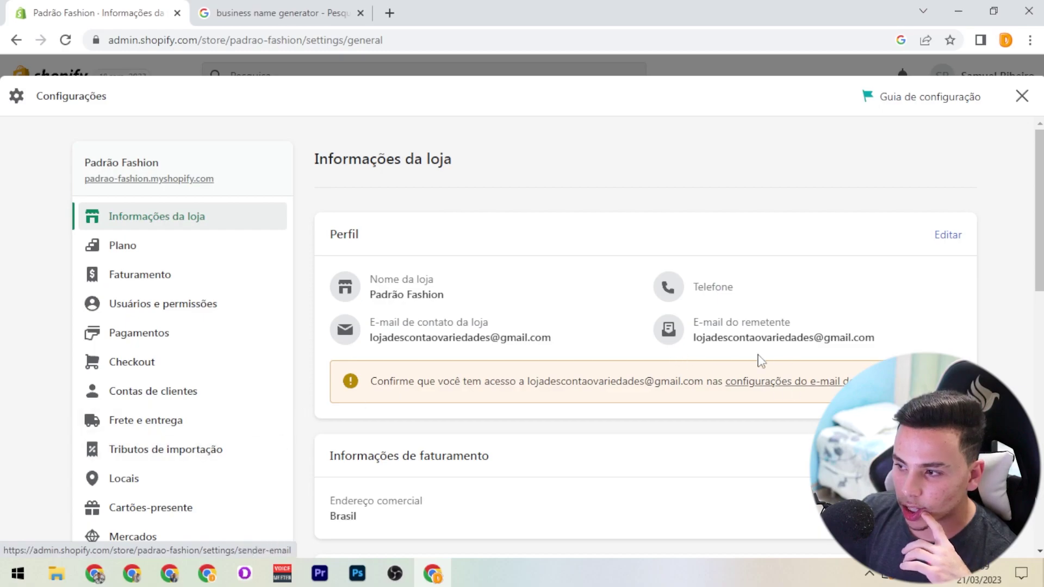
pyautogui.scroll(-7, 617, 396)
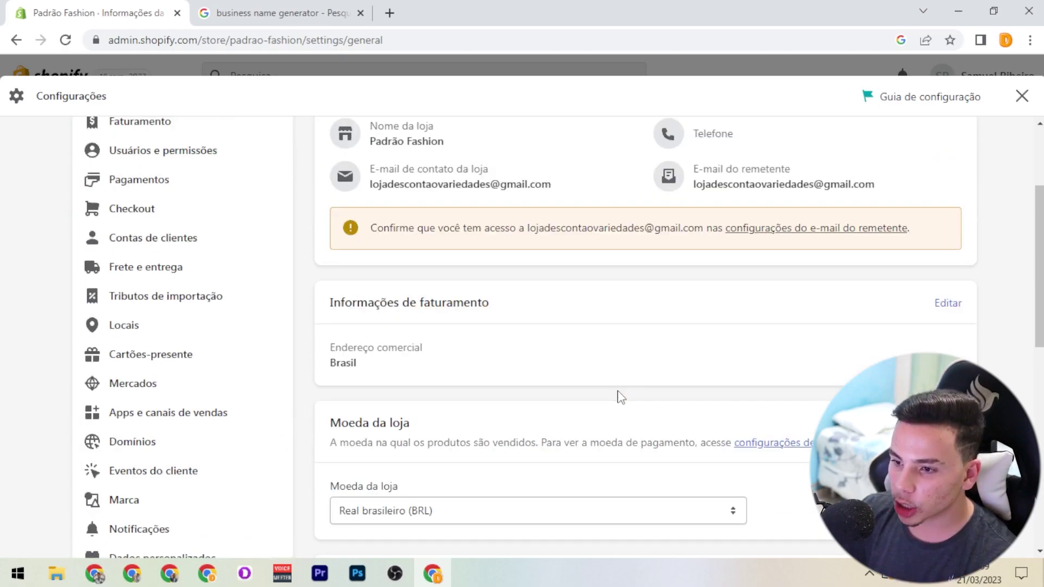
pyautogui.scroll(-4, 487, 265)
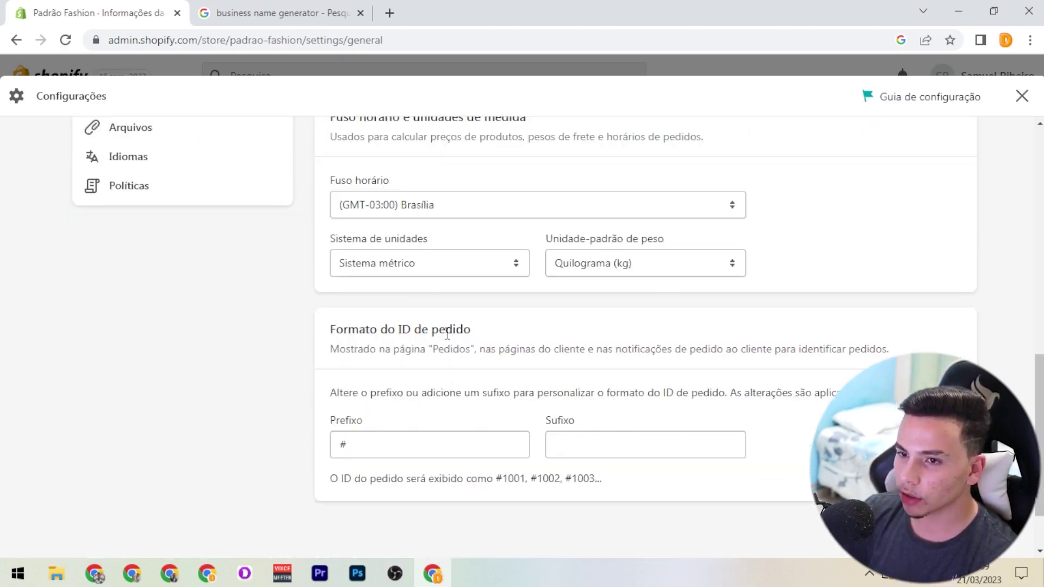
pyautogui.scroll(11, 333, 342)
# - Review the plan and billing pages in the store settings, and open the Políticas page
pyautogui.click(130, 246)
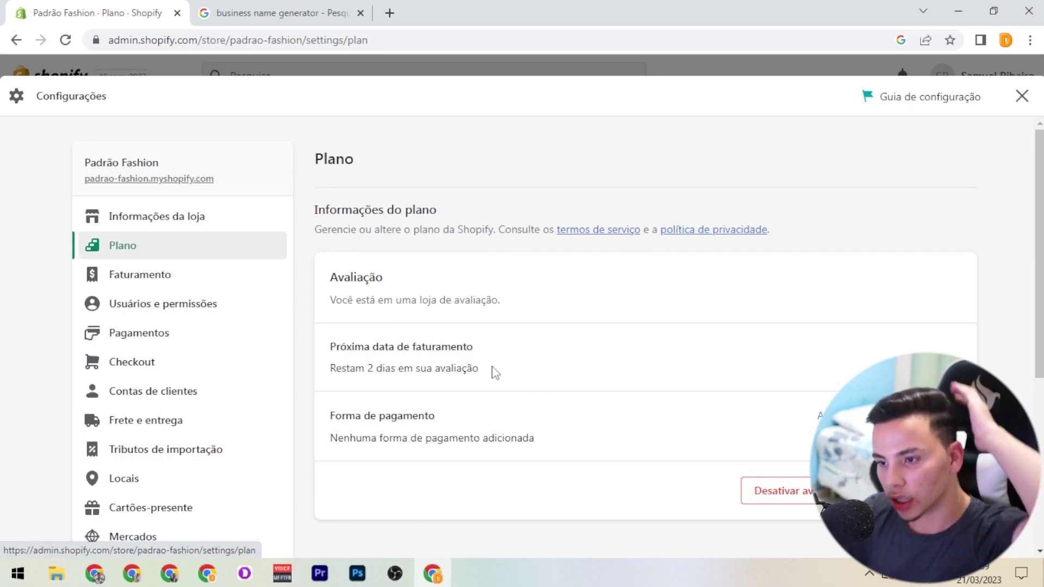
pyautogui.click(169, 274)
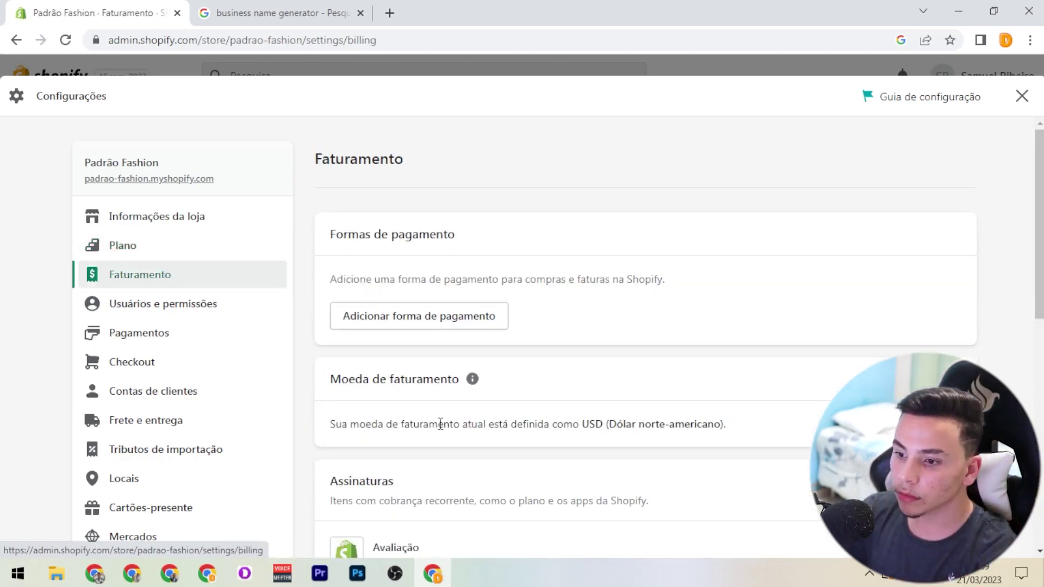
pyautogui.scroll(-4, 334, 212)
pyautogui.scroll(-5, 369, 315)
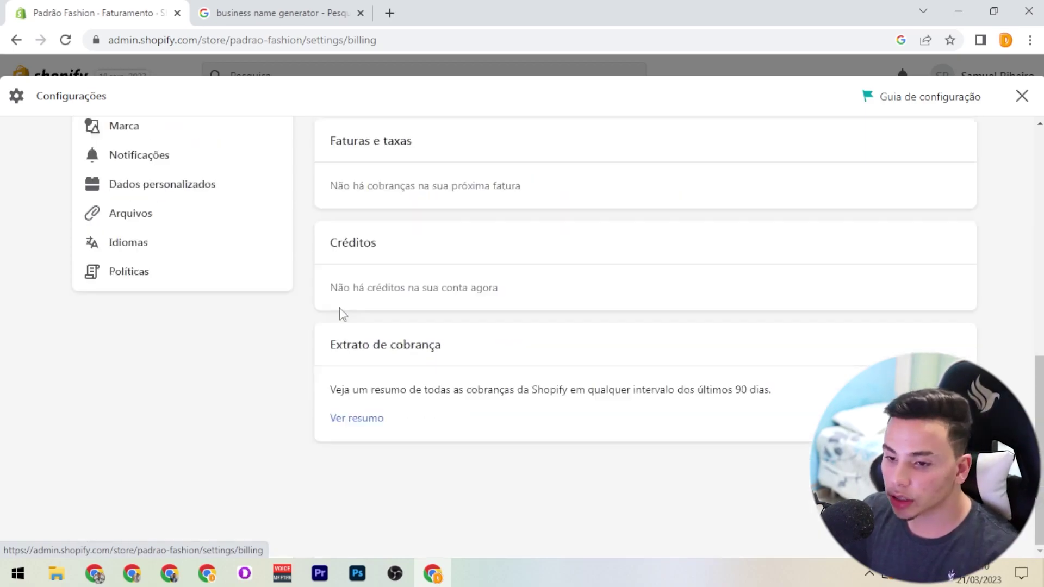
pyautogui.scroll(3, 160, 396)
pyautogui.click(131, 427)
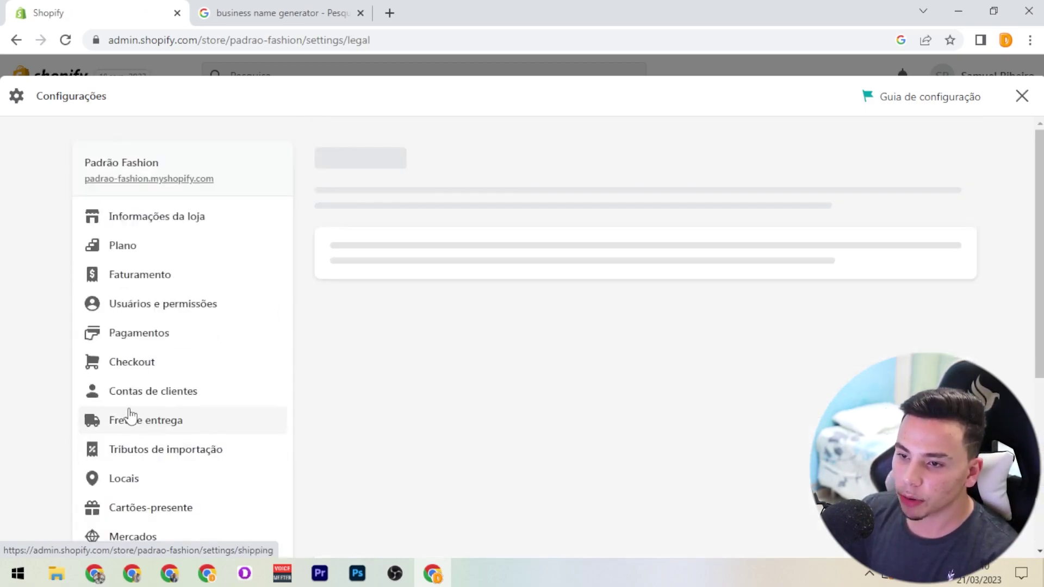
# - Search the web for "lemon store" in a new tab, open the sponsored LemonStore result and return to the results
pyautogui.click(389, 13)
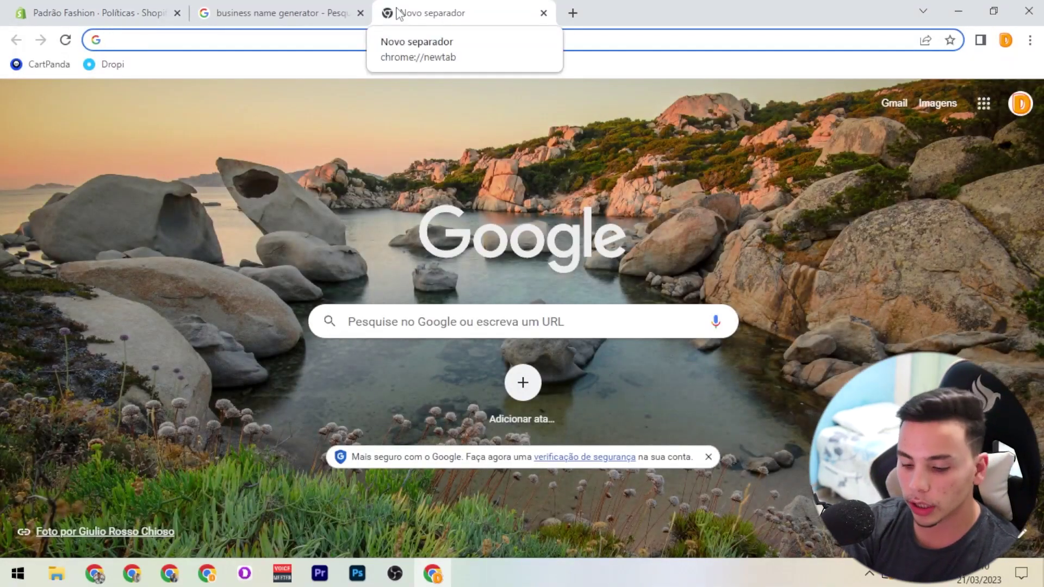
pyautogui.write('lemn')
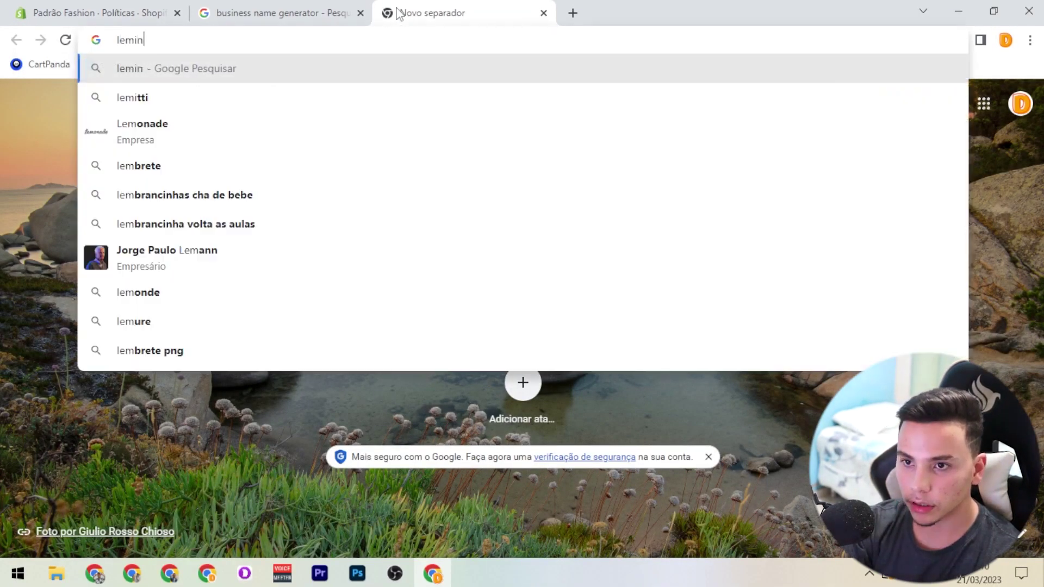
pyautogui.press('BackSpace')
pyautogui.write('on ')
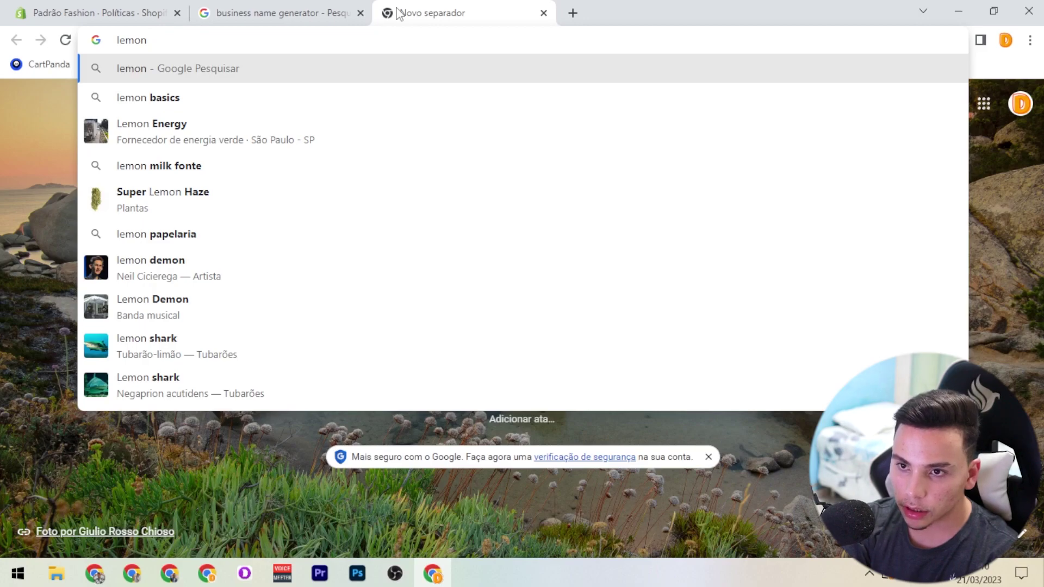
pyautogui.write('store')
pyautogui.press('Return')
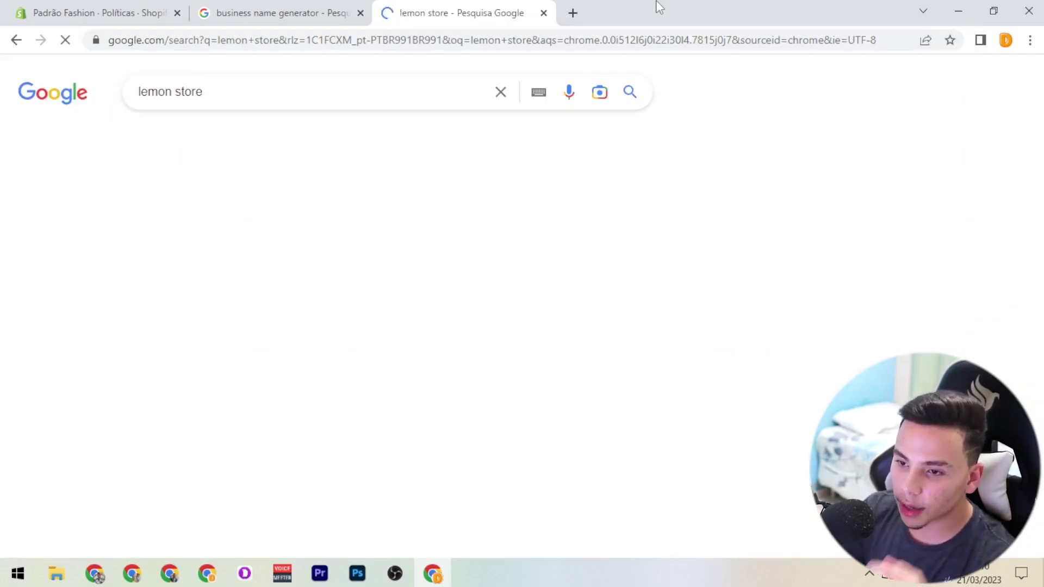
pyautogui.click(279, 262)
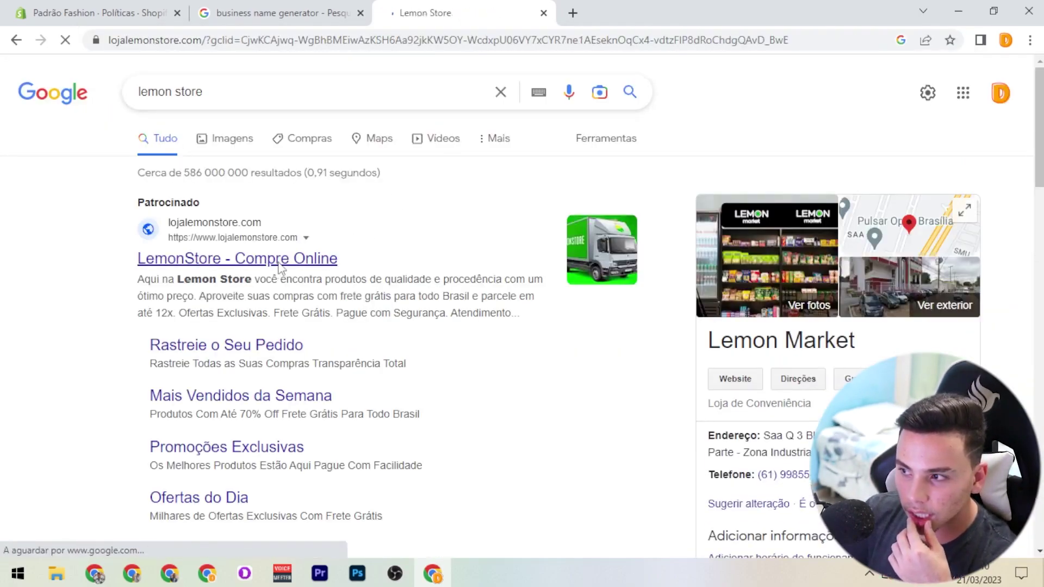
pyautogui.hotkey('alt', 'Left')
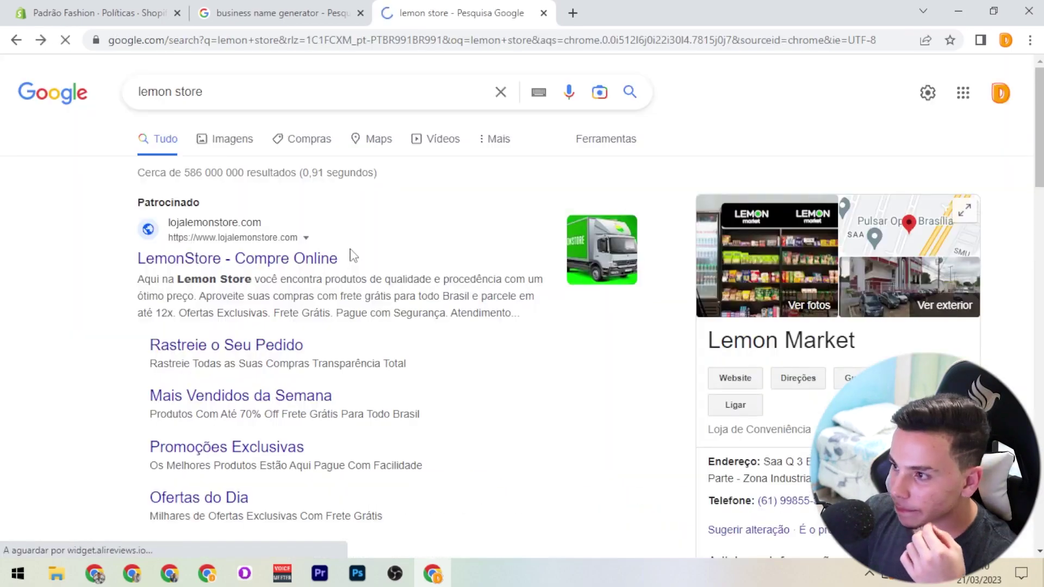
# - Reopen the LemonStore site and examine its home page and footer, accepting the cookie notice
pyautogui.scroll(-5, 355, 254)
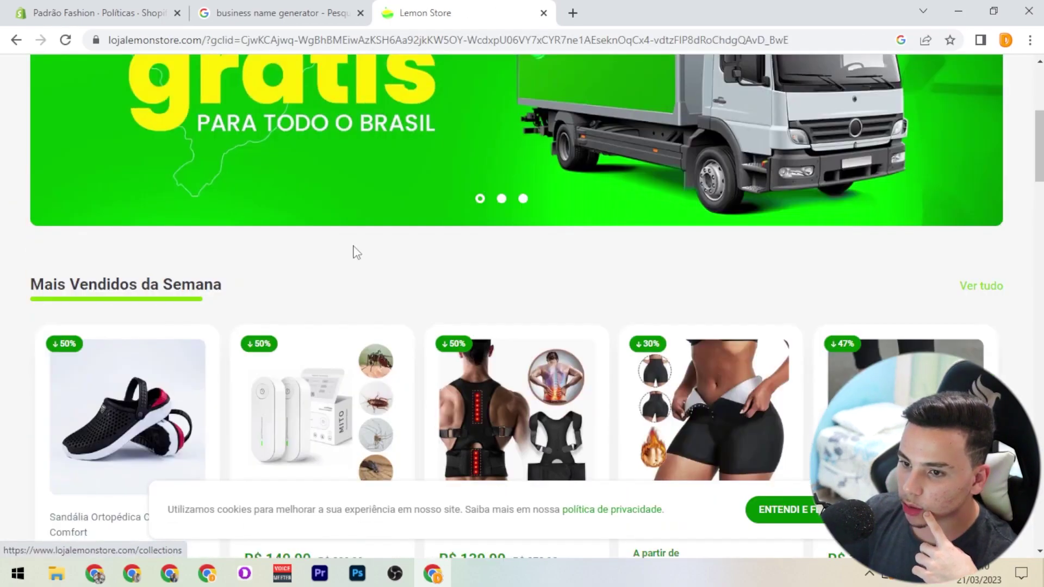
pyautogui.scroll(-12, 354, 254)
pyautogui.scroll(10, 355, 255)
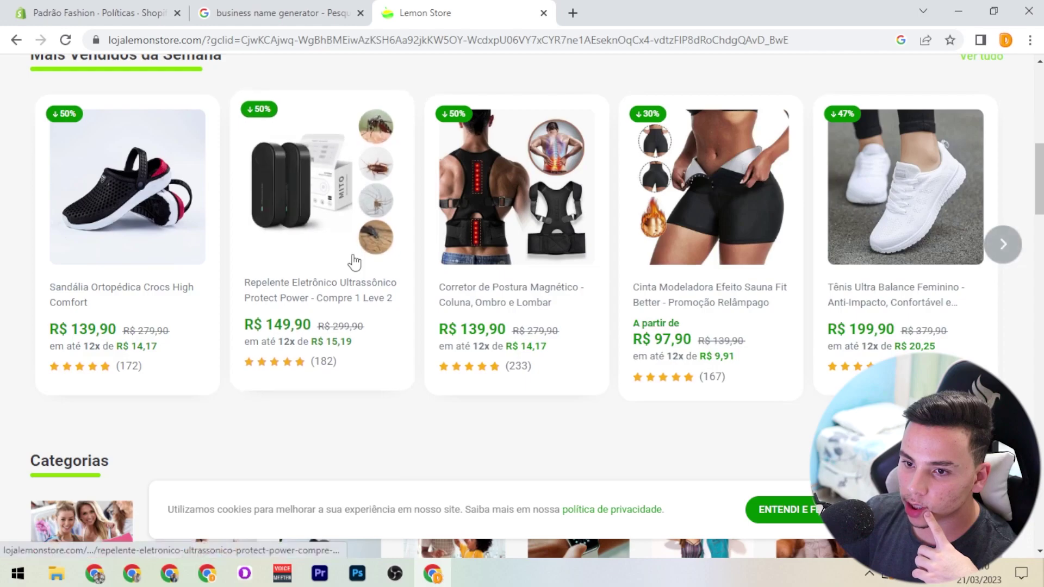
pyautogui.scroll(-15, 355, 262)
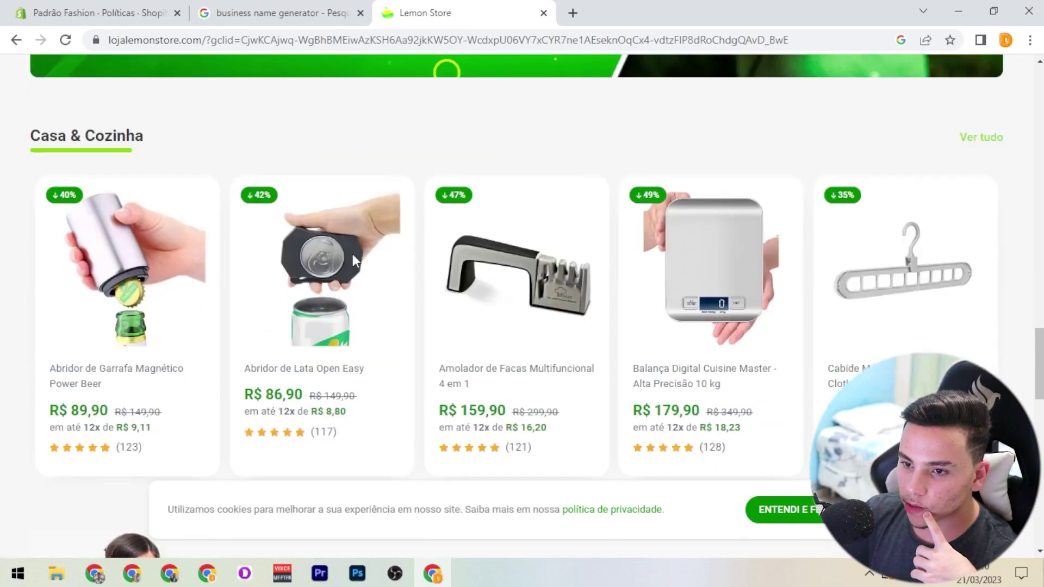
pyautogui.scroll(-5, 354, 261)
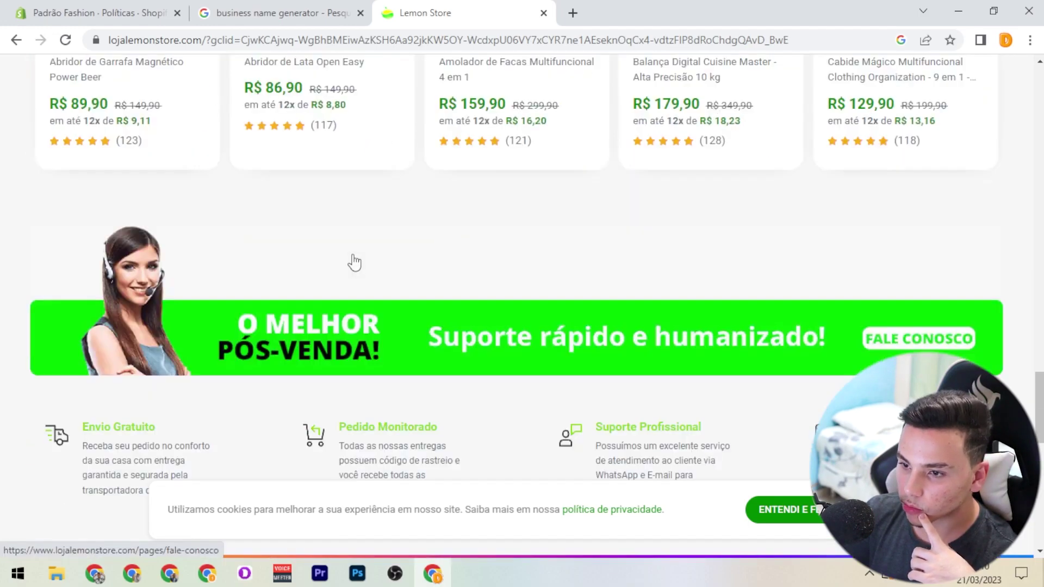
pyautogui.scroll(-5, 354, 263)
pyautogui.scroll(7, 358, 266)
pyautogui.scroll(-12, 372, 279)
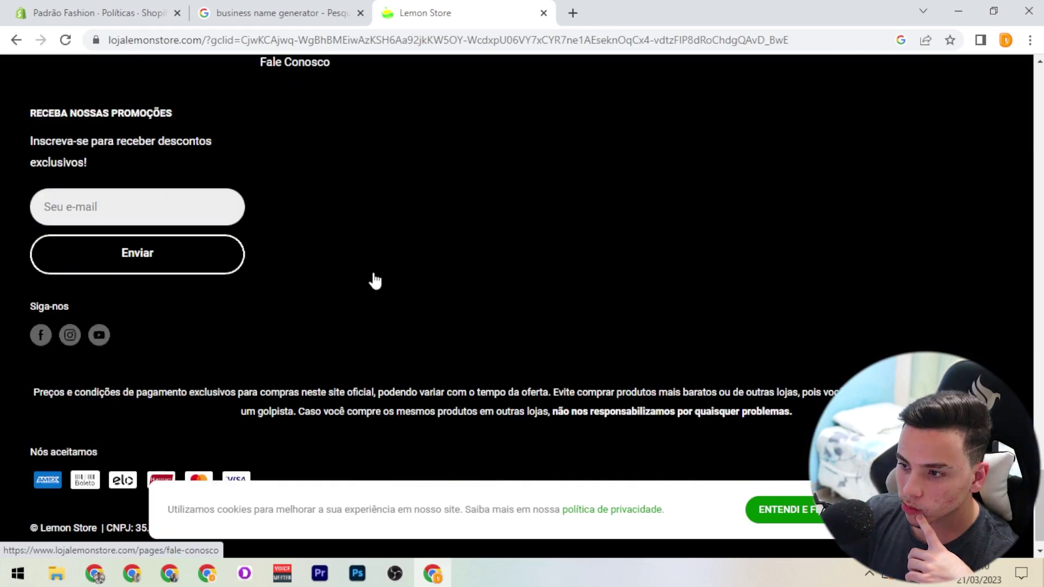
pyautogui.click(777, 509)
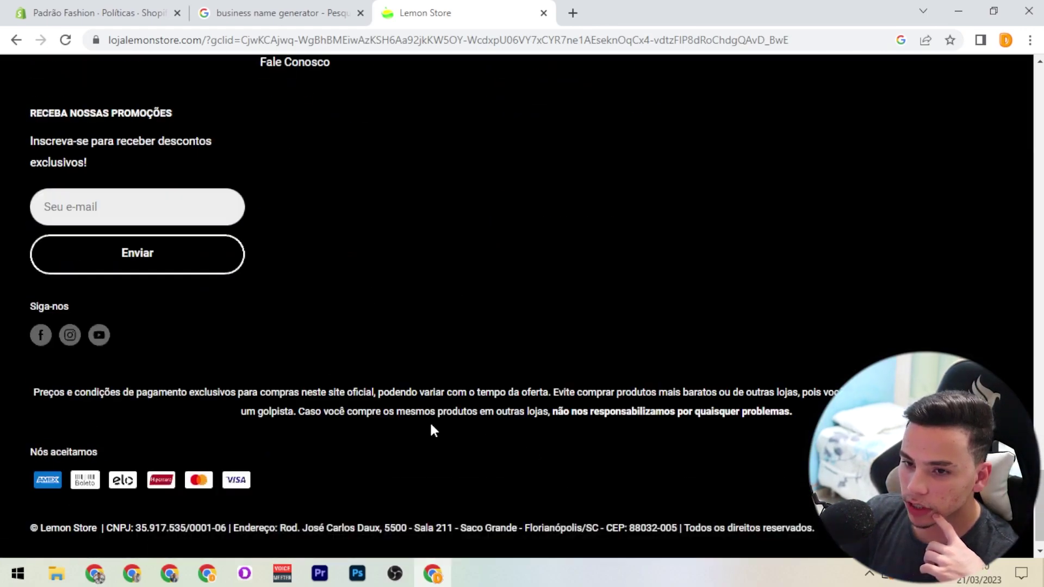
pyautogui.scroll(-1, 213, 426)
pyautogui.scroll(5, 214, 426)
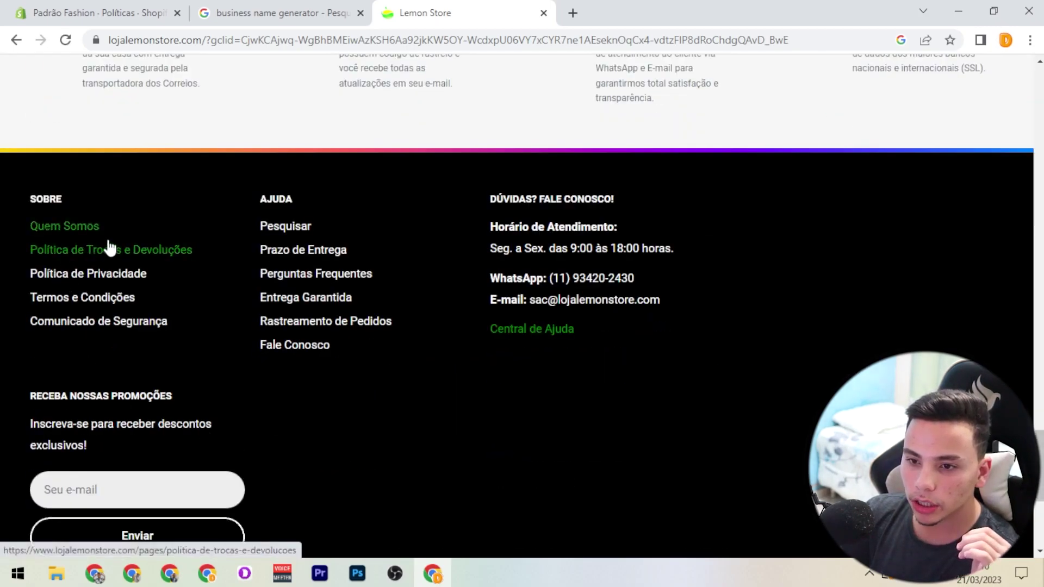
# - Open the LemonStore Quem Somos page from the footer and read its text
pyautogui.click(91, 231)
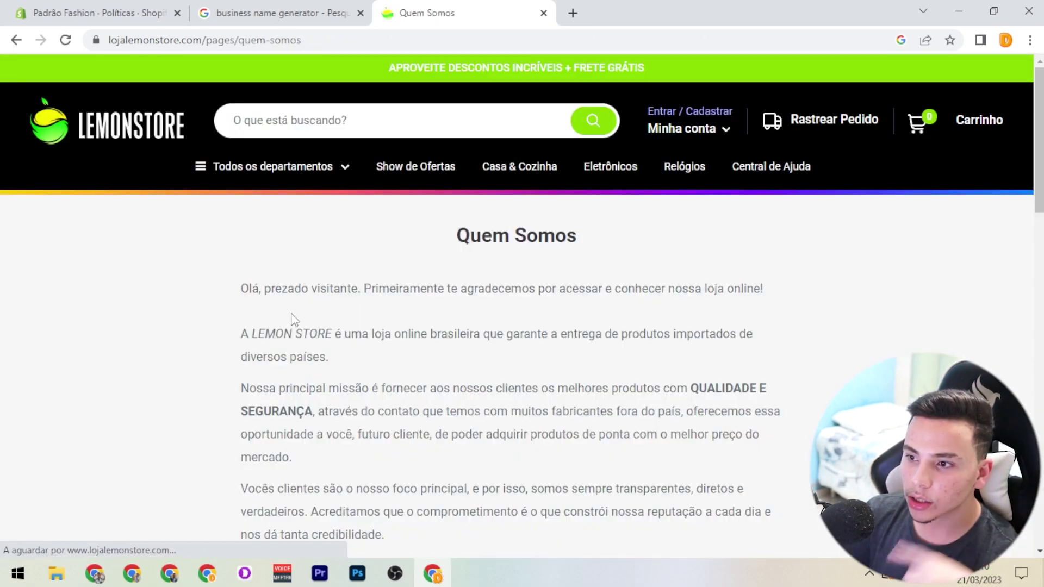
pyautogui.scroll(-1, 296, 318)
pyautogui.scroll(-1, 253, 196)
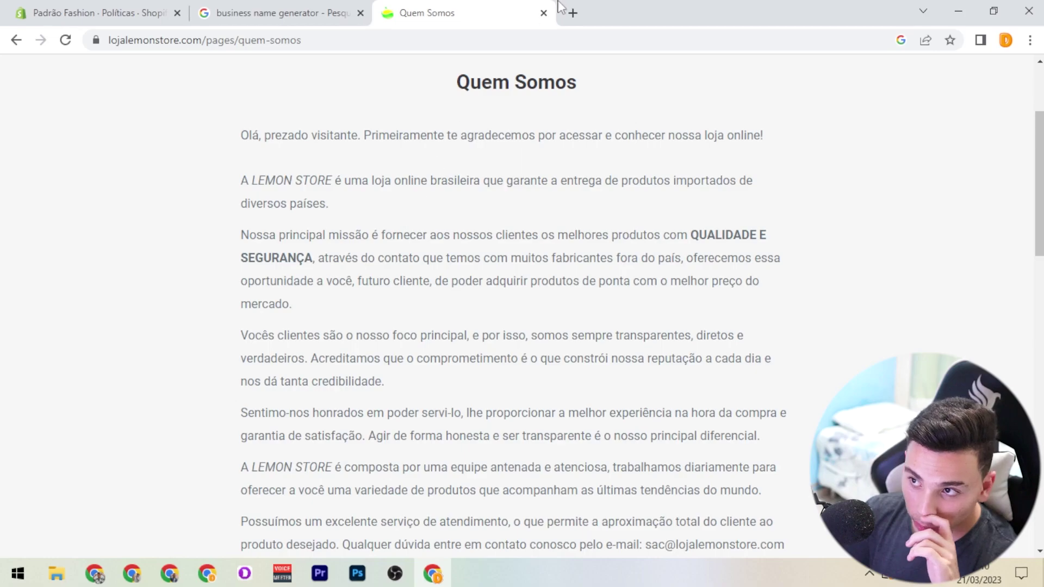
# - Close the LemonStore tab, search the web for "best variedades" in a new tab and open the bestvariedades.com.br result
pyautogui.click(572, 13)
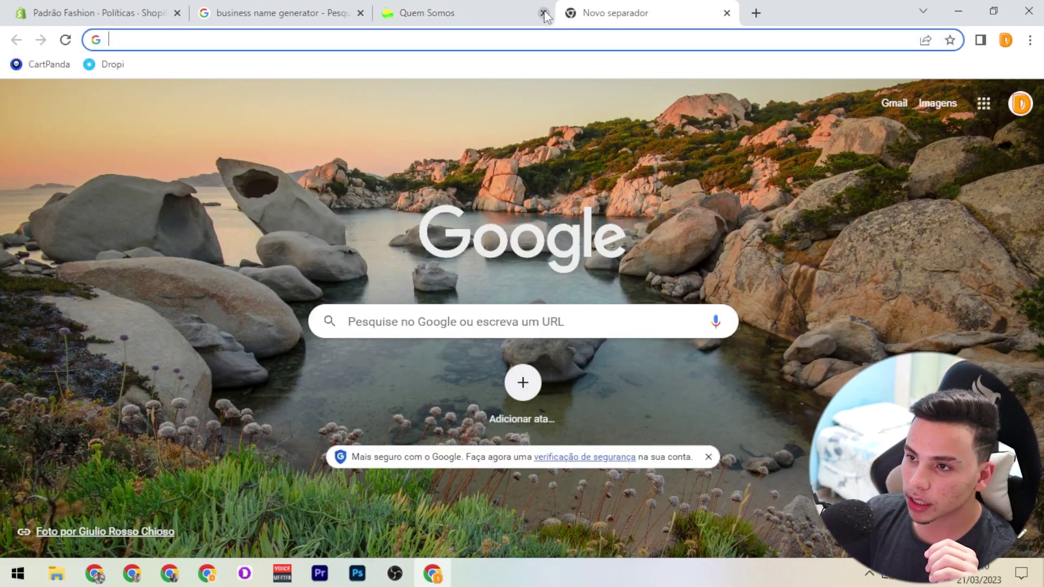
pyautogui.click(543, 14)
pyautogui.click(514, 41)
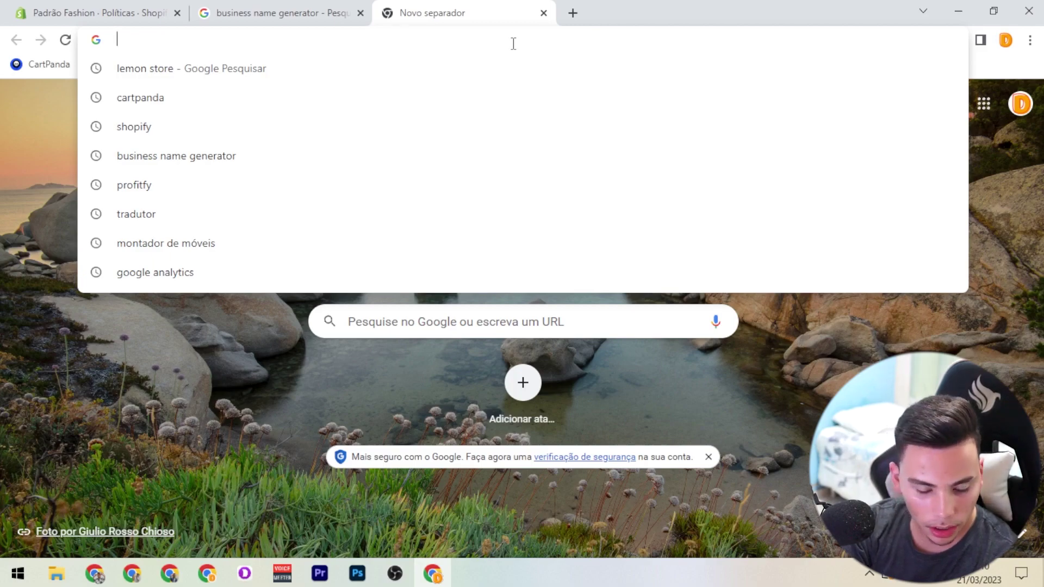
pyautogui.write('4')
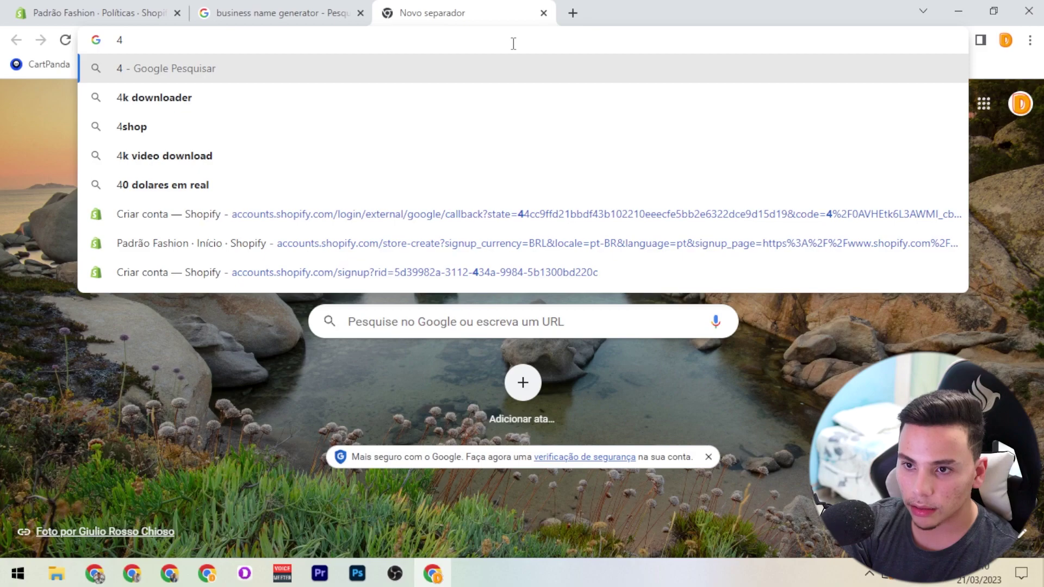
pyautogui.press('BackSpace')
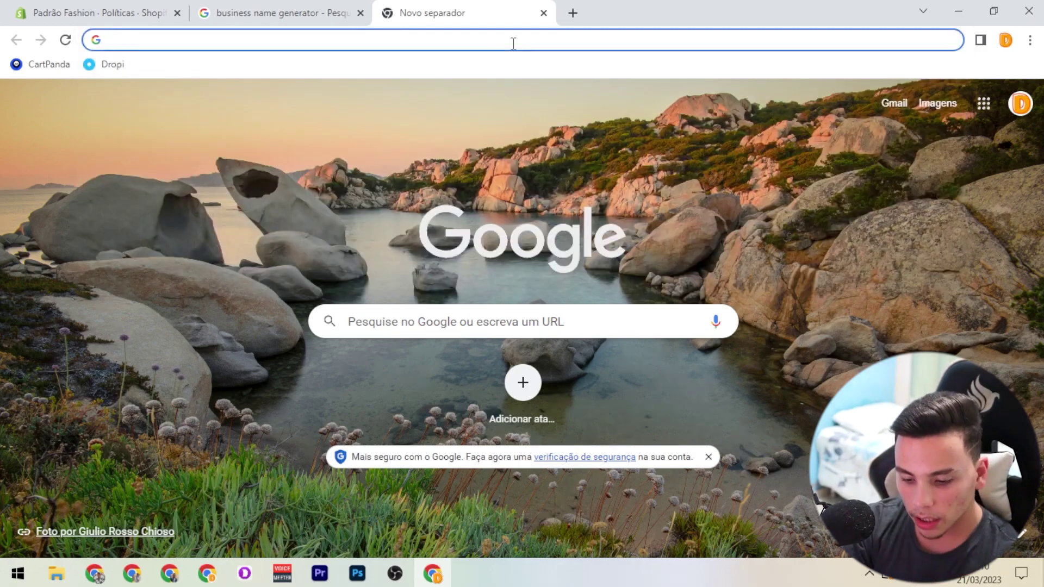
pyautogui.write('best')
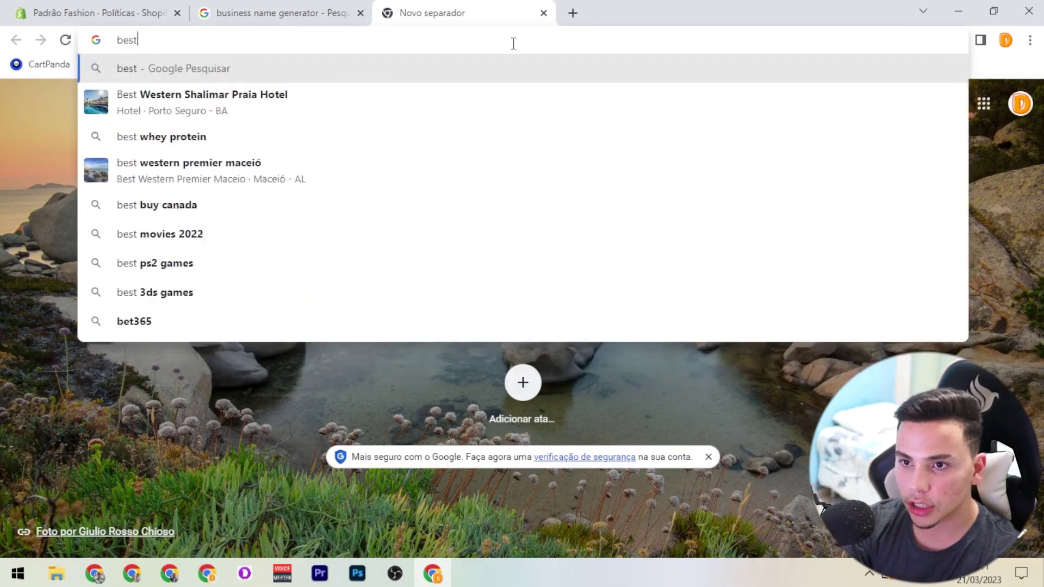
pyautogui.write(' variedades')
pyautogui.press('Return')
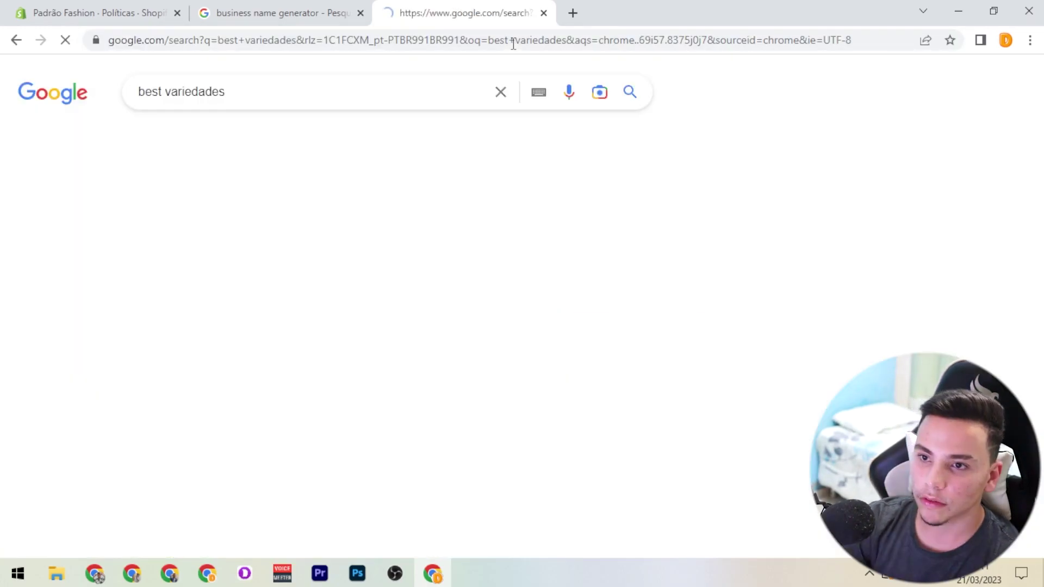
pyautogui.click(160, 288)
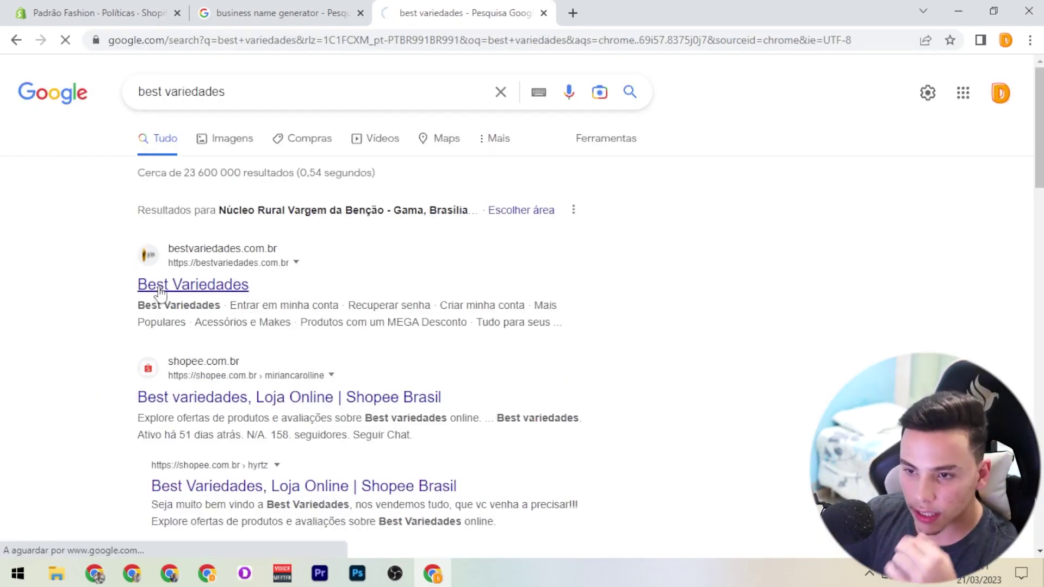
# - Open the Política de Privacidade page linked in the Best Variedades footer
pyautogui.scroll(-1, 206, 276)
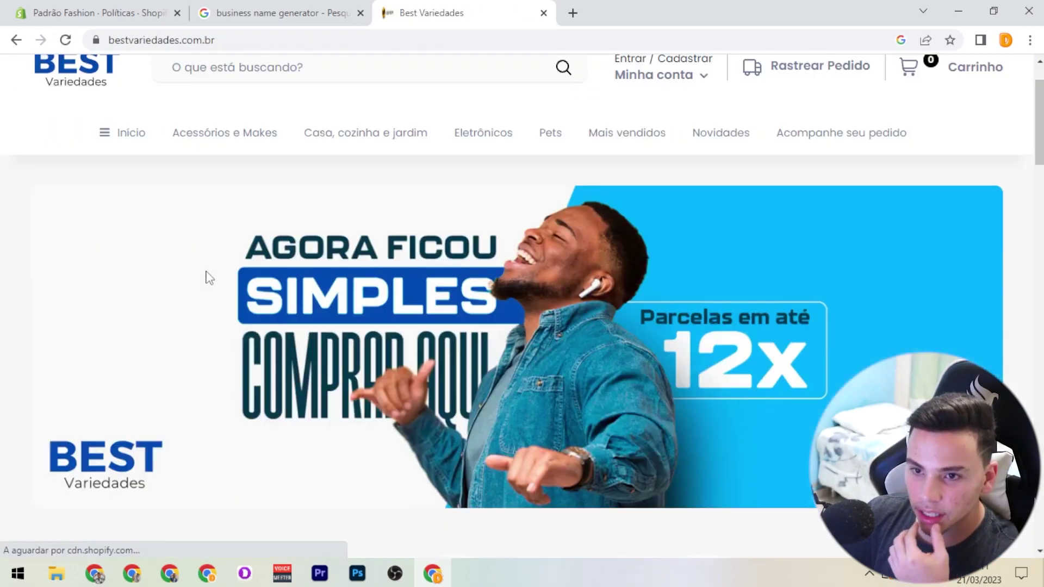
pyautogui.scroll(-10, 207, 276)
pyautogui.scroll(-10, 210, 277)
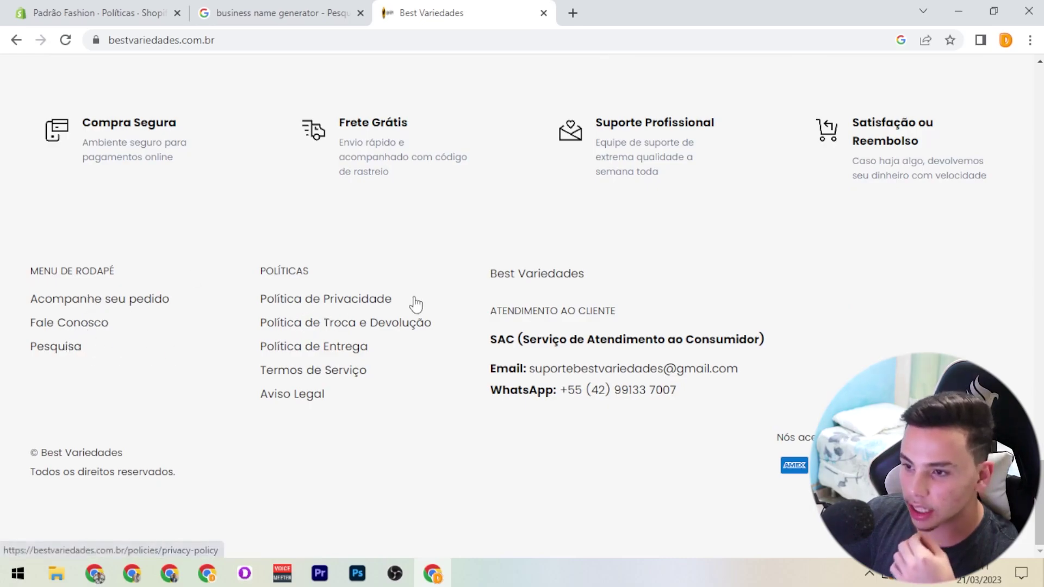
pyautogui.click(320, 299)
pyautogui.rightClick(315, 301)
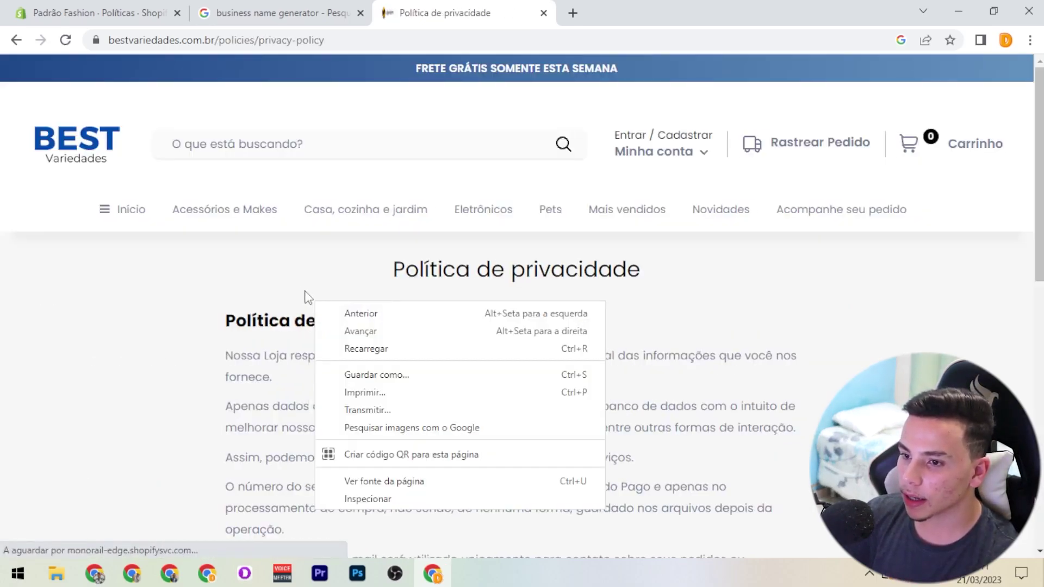
pyautogui.click(290, 291)
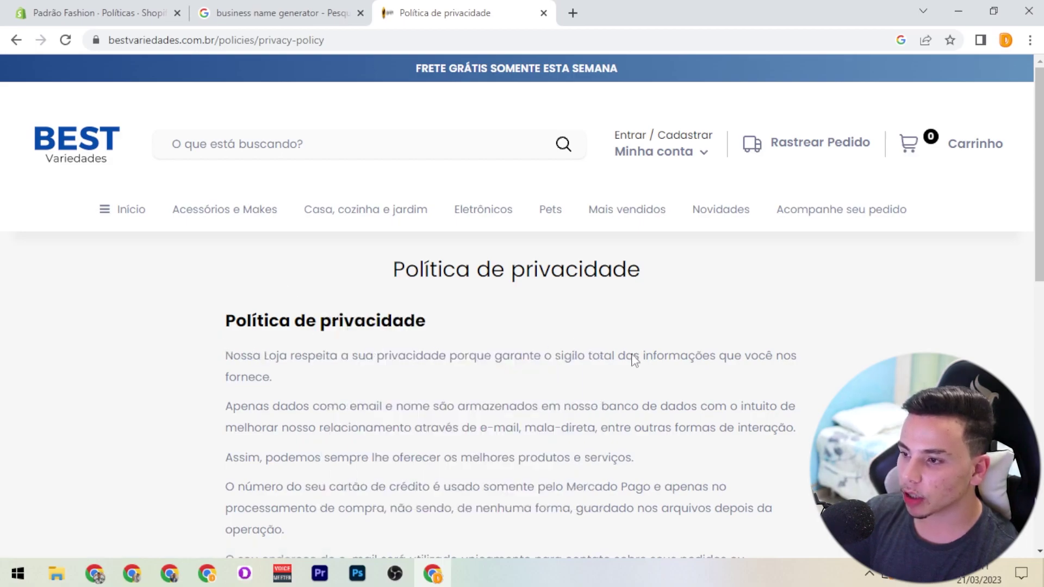
# - Search the web for "beaut loja" in the same tab
pyautogui.click(363, 36)
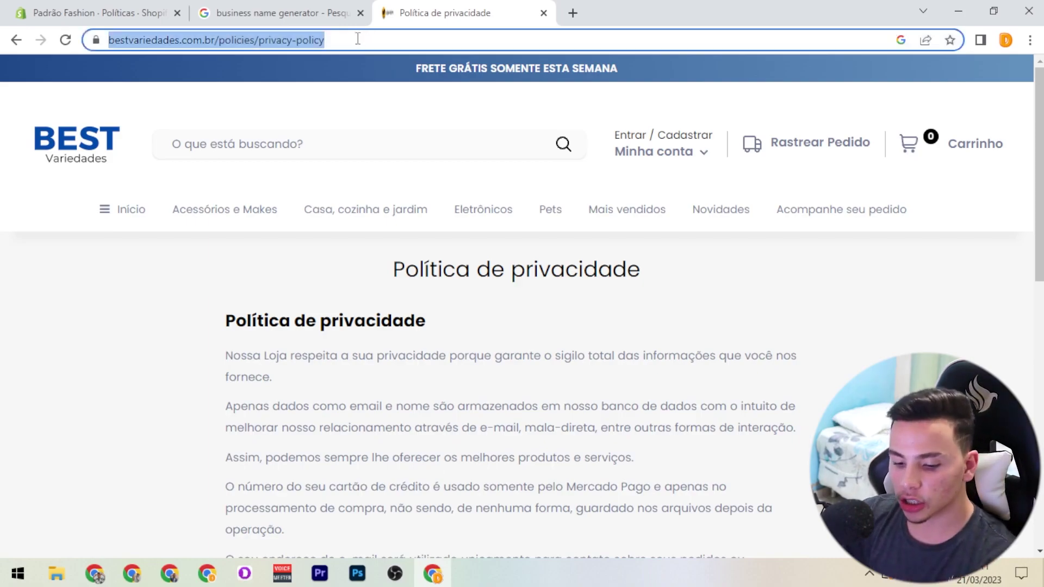
pyautogui.write('beaut')
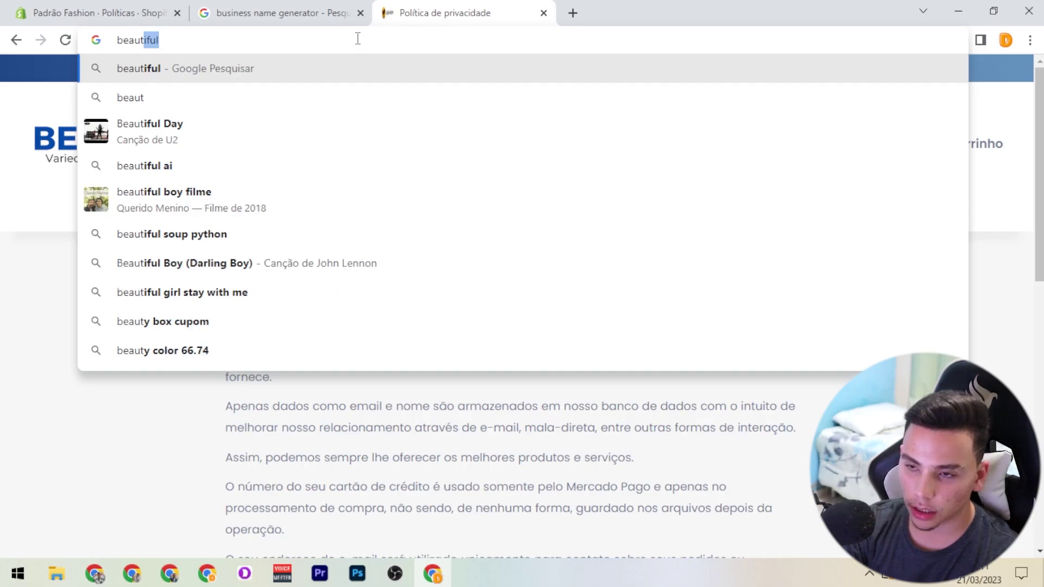
pyautogui.press('BackSpace')
pyautogui.write('loja')
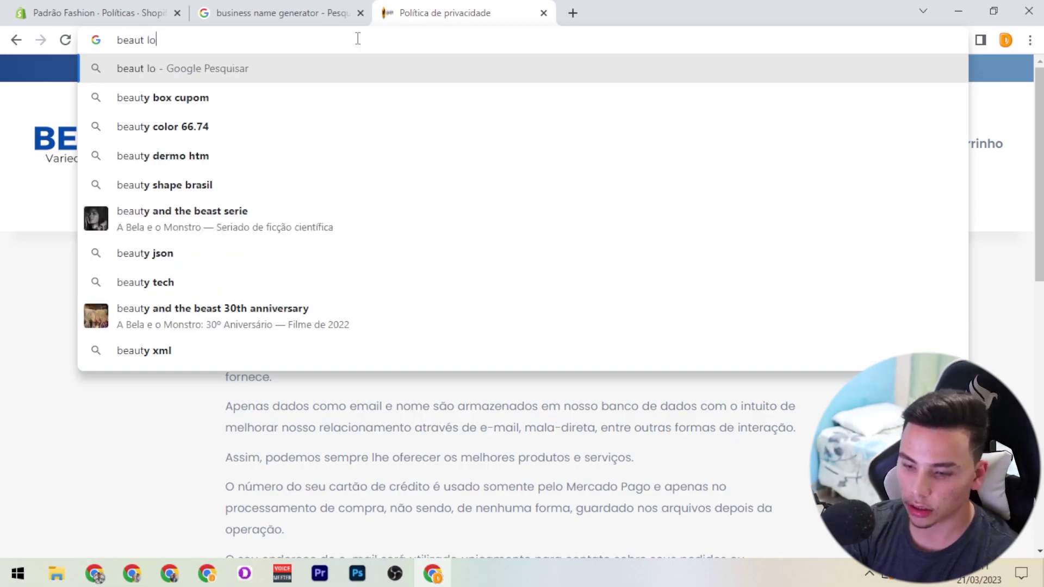
pyautogui.press('Return')
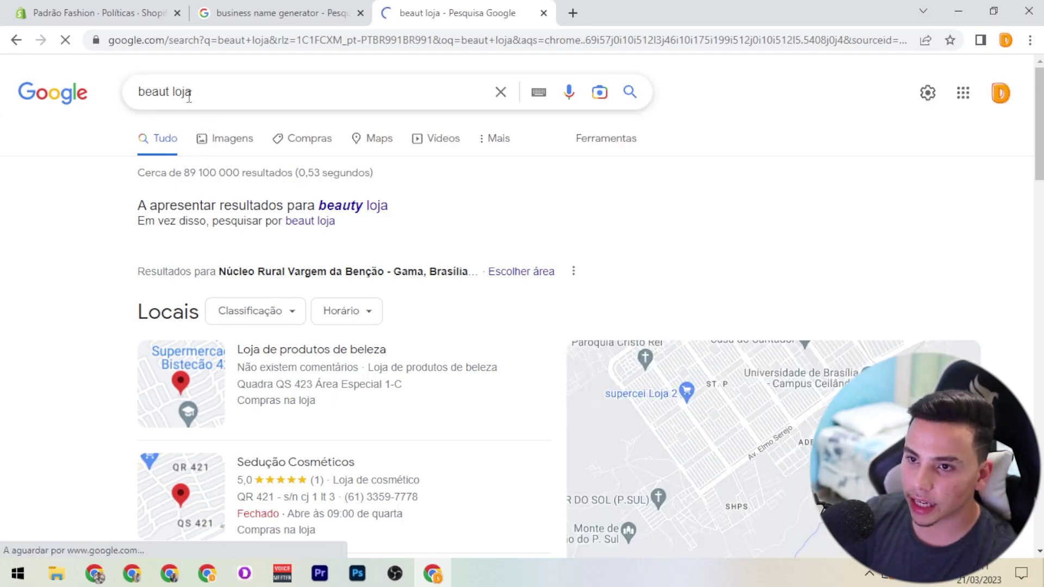
# - Change the search to "basique loja" and open the sponsored basiqe.com result
pyautogui.doubleClick(171, 95)
pyautogui.write('basique')
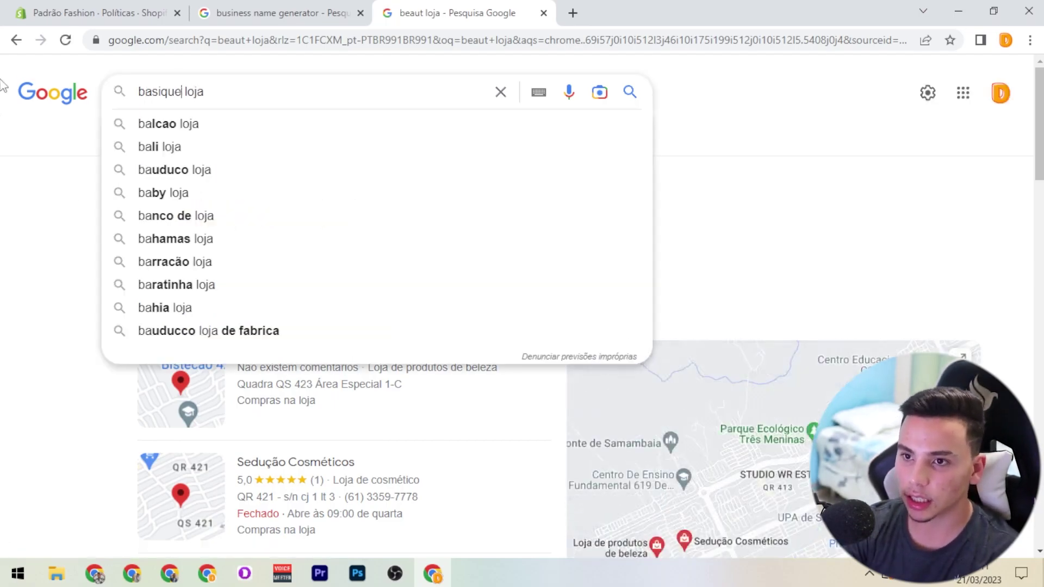
pyautogui.press('Return')
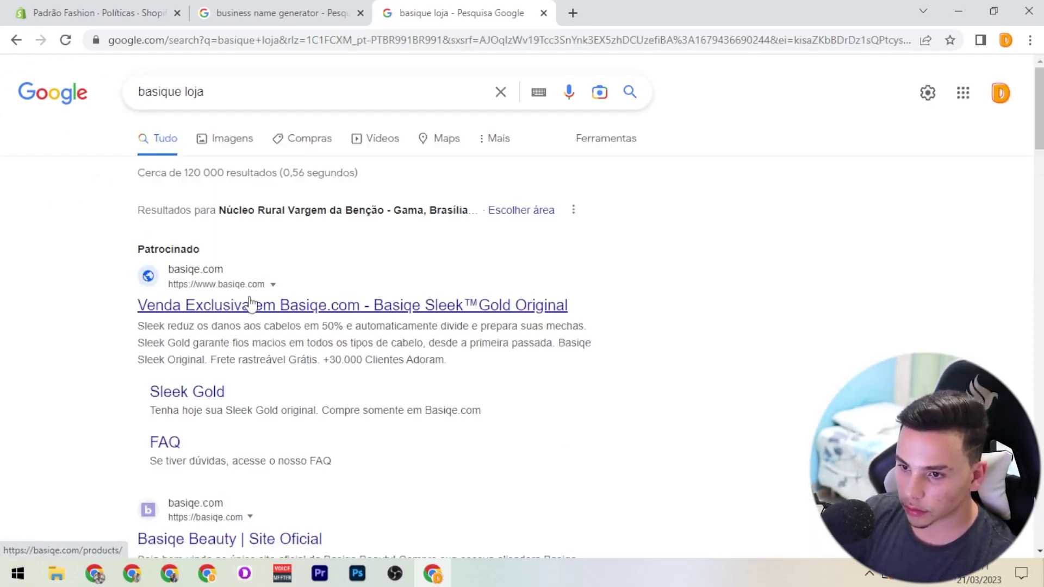
pyautogui.click(250, 302)
# - Dismiss the Basiqe discount pop-up and open the footer's privacy policy, payments policy and Termos de serviço pages in new tabs
pyautogui.scroll(-10, 253, 304)
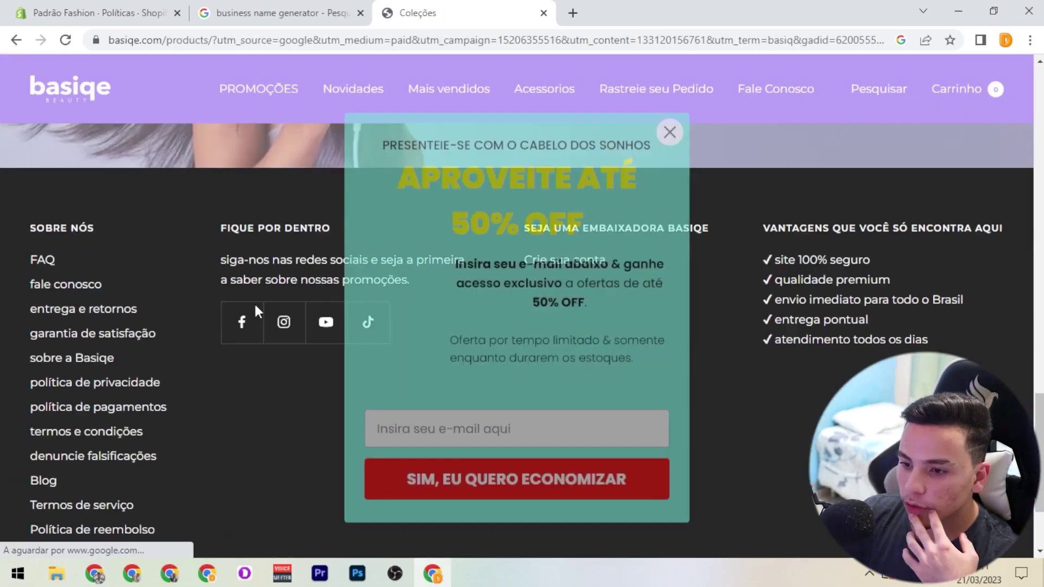
pyautogui.scroll(-3, 255, 308)
pyautogui.click(670, 103)
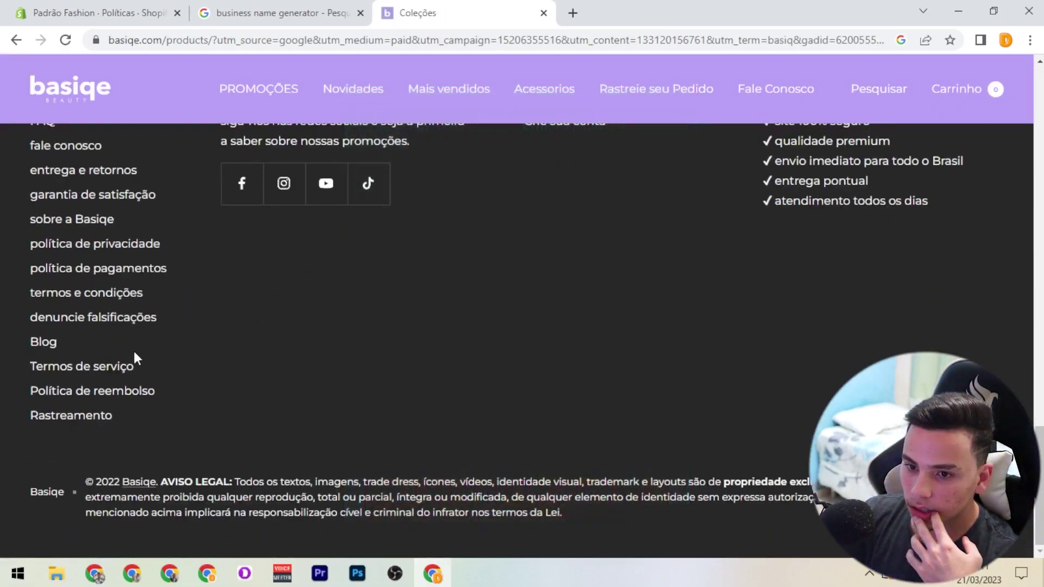
pyautogui.scroll(2, 144, 364)
pyautogui.rightClick(85, 316)
pyautogui.click(136, 327)
pyautogui.rightClick(96, 345)
pyautogui.click(142, 357)
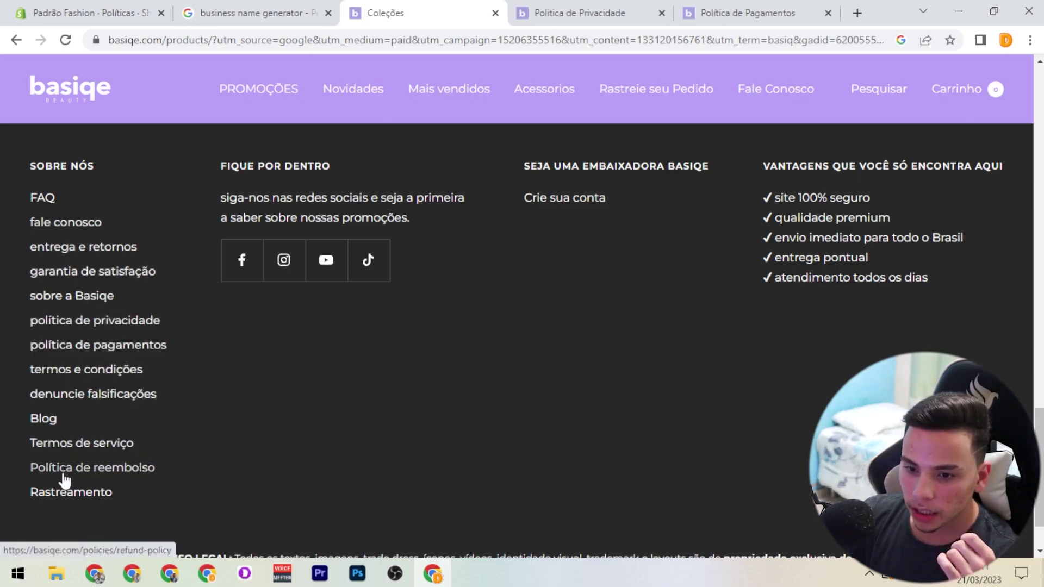
pyautogui.rightClick(72, 443)
pyautogui.click(163, 311)
# - Select and copy the policy text on the Basiqe Política de Privacidade page
pyautogui.click(491, 13)
pyautogui.scroll(-2, 398, 284)
pyautogui.moveTo(268, 244); pyautogui.dragTo(318, 245)
pyautogui.click(272, 234)
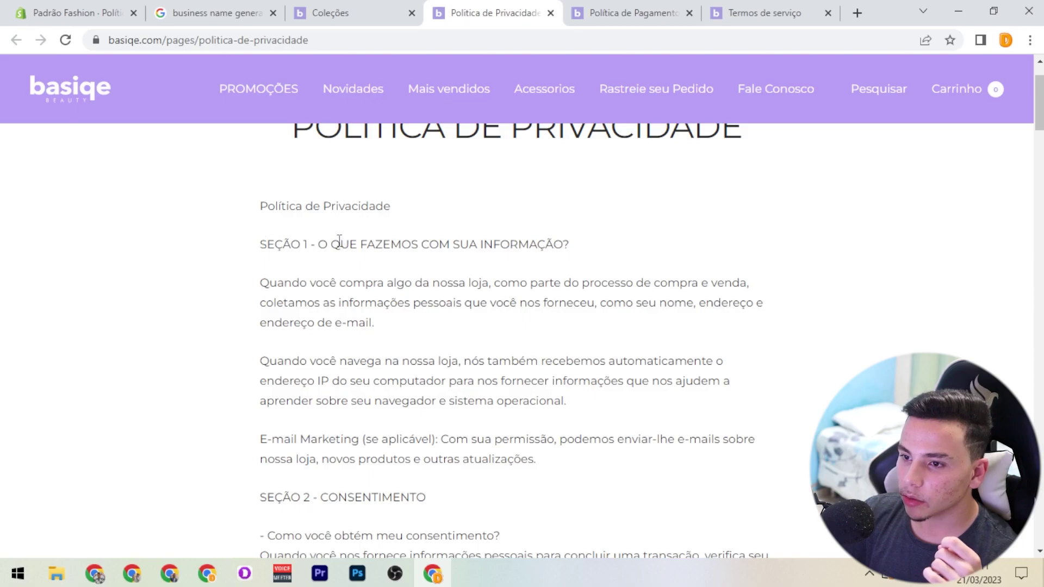
pyautogui.moveTo(322, 244); pyautogui.dragTo(383, 426)
pyautogui.scroll(5, 375, 353)
pyautogui.click(98, 13)
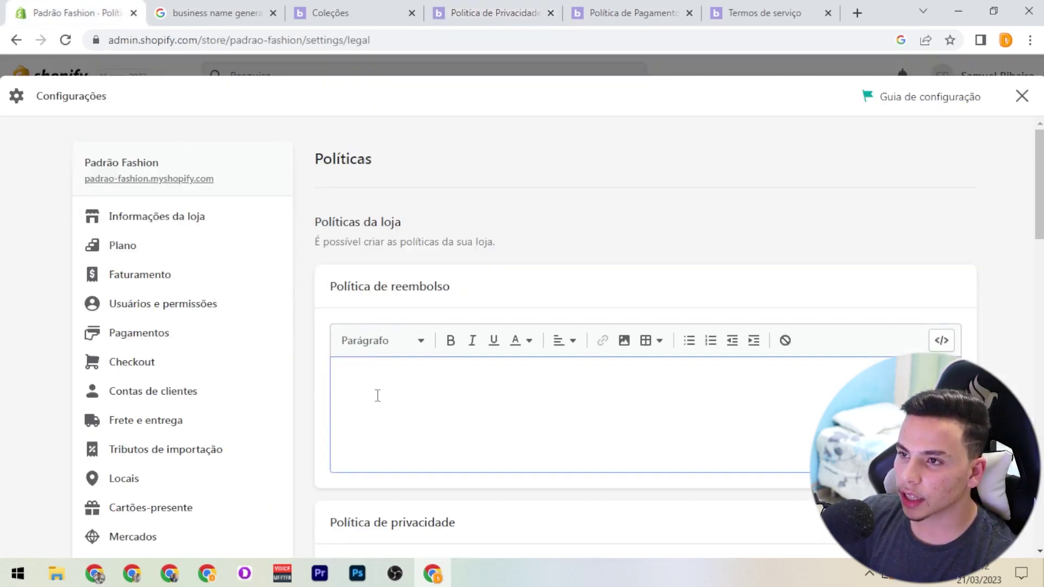
pyautogui.click(445, 6)
pyautogui.hotkey('ctrl', 'c')
# - Paste the copied text into the Política de privacidade editor of the Padrão Fashion store policies and look through it
pyautogui.hotkey('ctrl', '1')
pyautogui.scroll(-4, 447, 336)
pyautogui.click(462, 381)
pyautogui.hotkey('ctrl', 'v')
pyautogui.scroll(8, 463, 381)
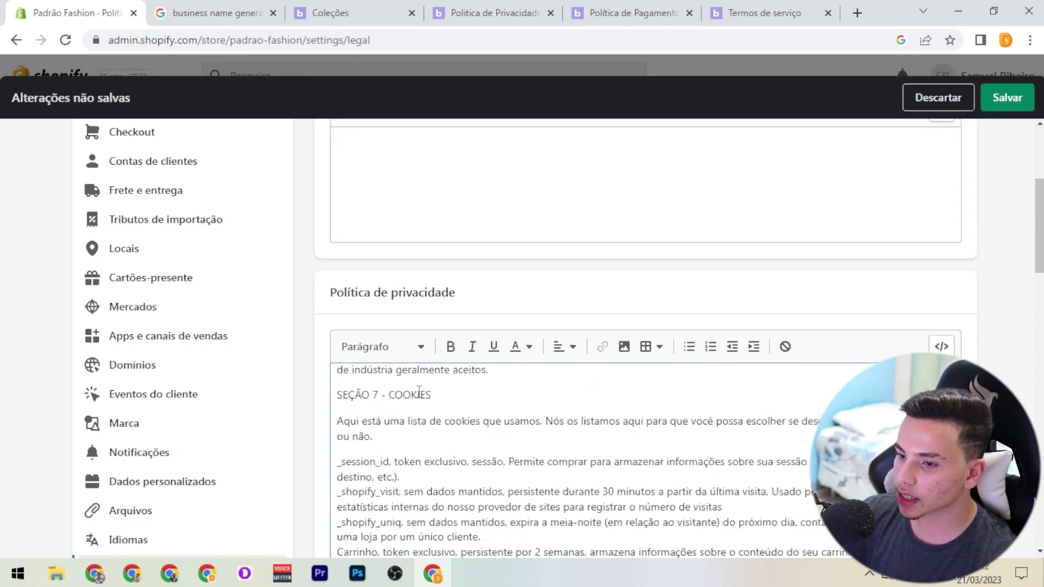
pyautogui.scroll(-5, 424, 297)
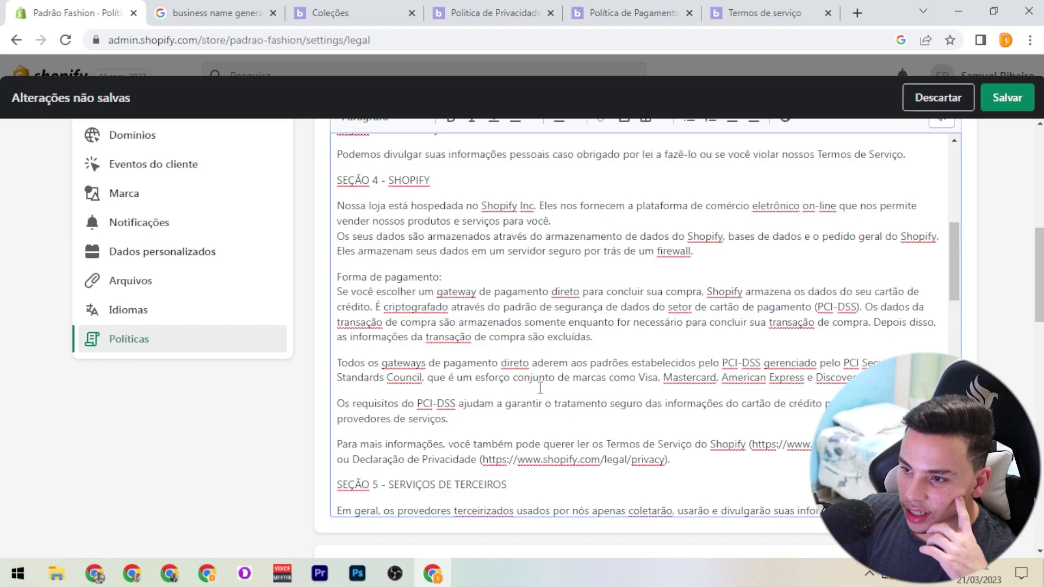
# - Review the Basiqe privacy policy page and compare it with the text pasted in the Política de privacidade editor
pyautogui.click(496, 11)
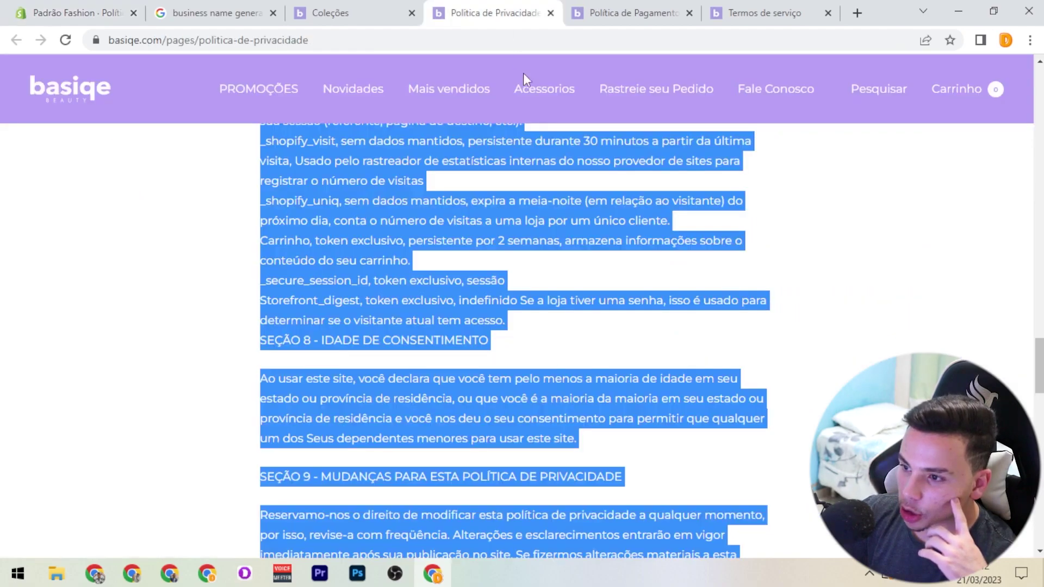
pyautogui.scroll(7, 565, 363)
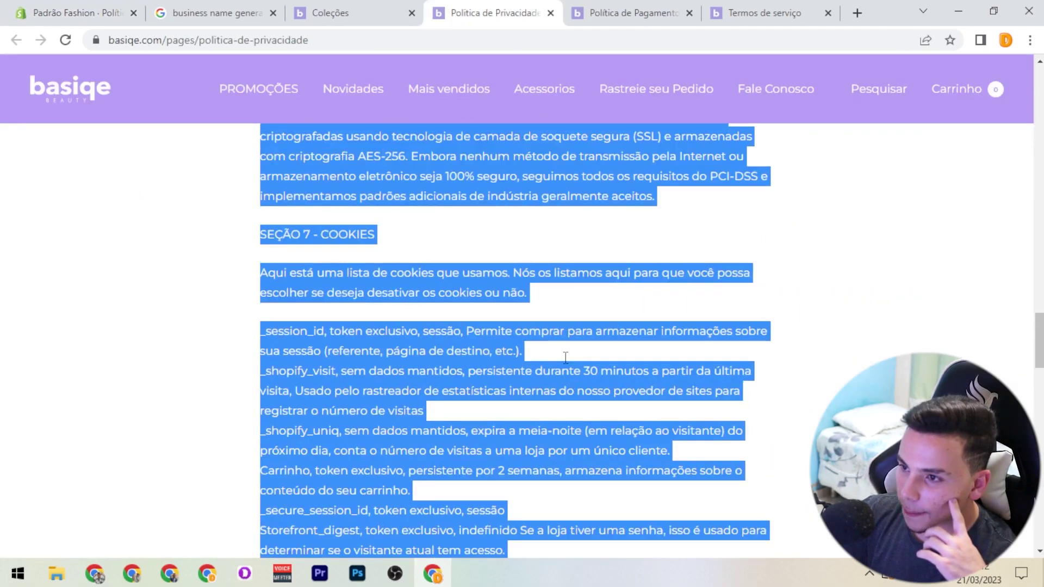
pyautogui.scroll(8, 565, 358)
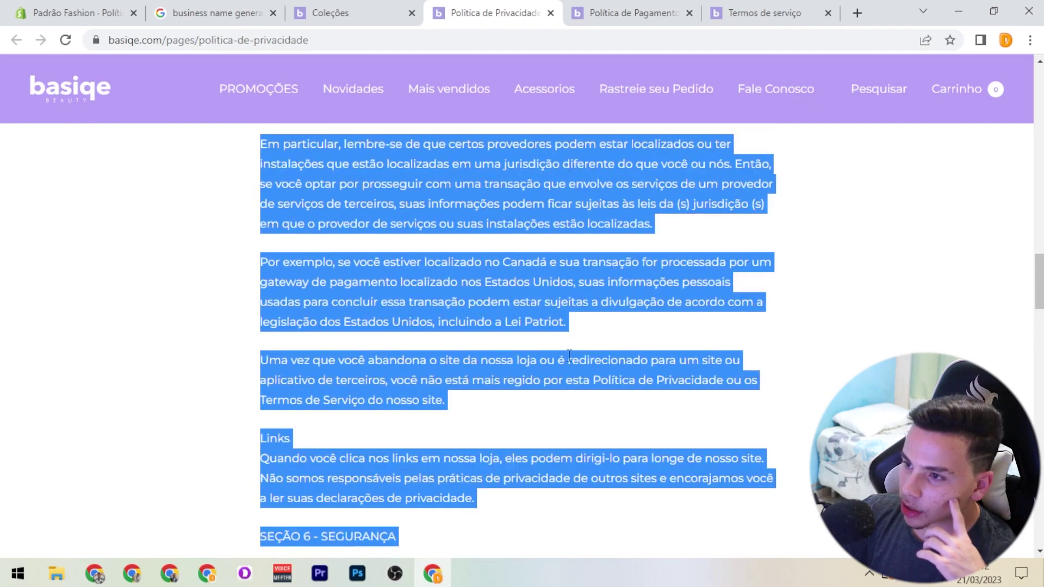
pyautogui.scroll(9, 576, 352)
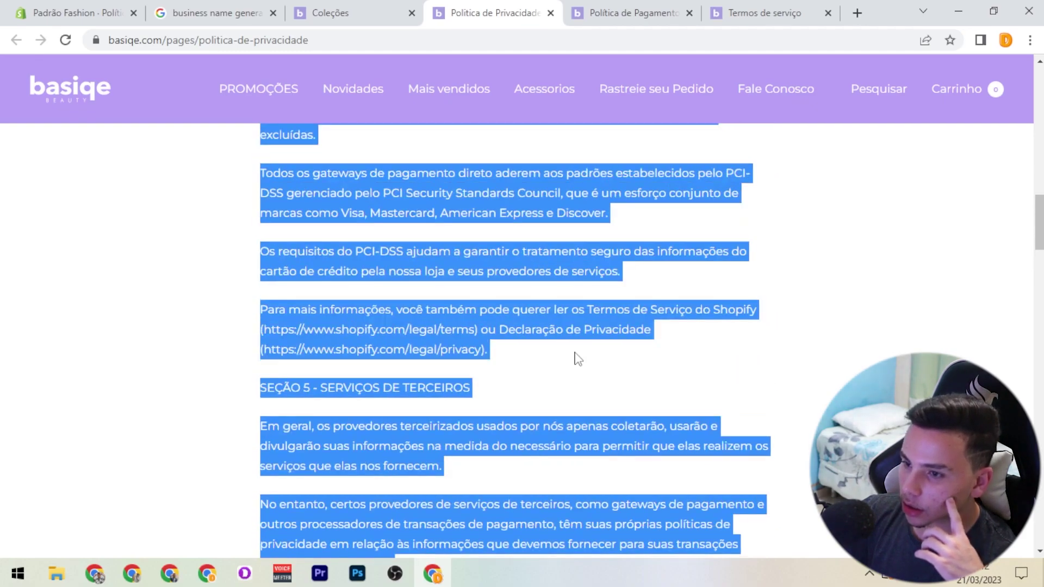
pyautogui.scroll(4, 578, 359)
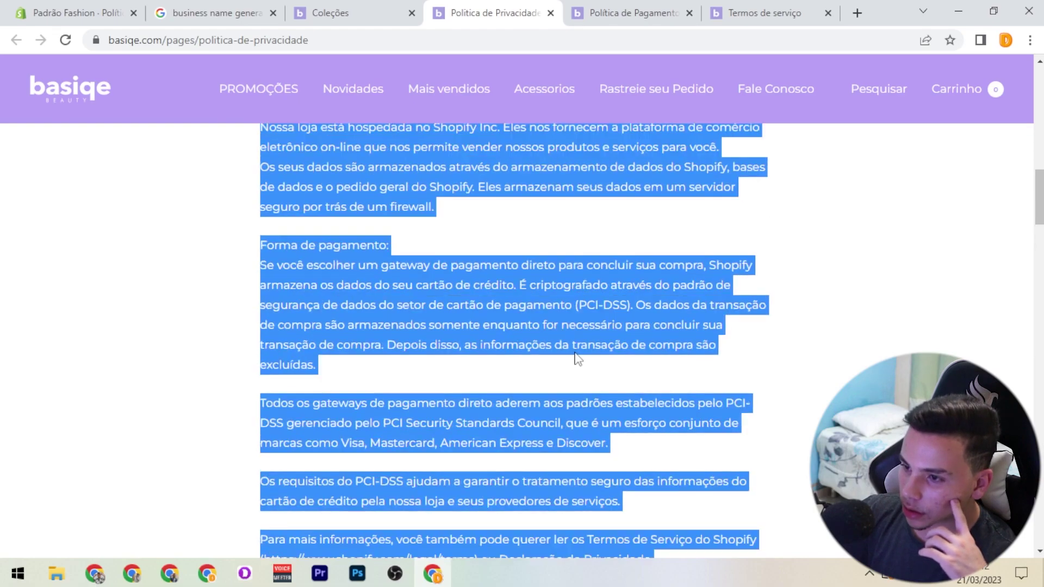
pyautogui.scroll(7, 577, 358)
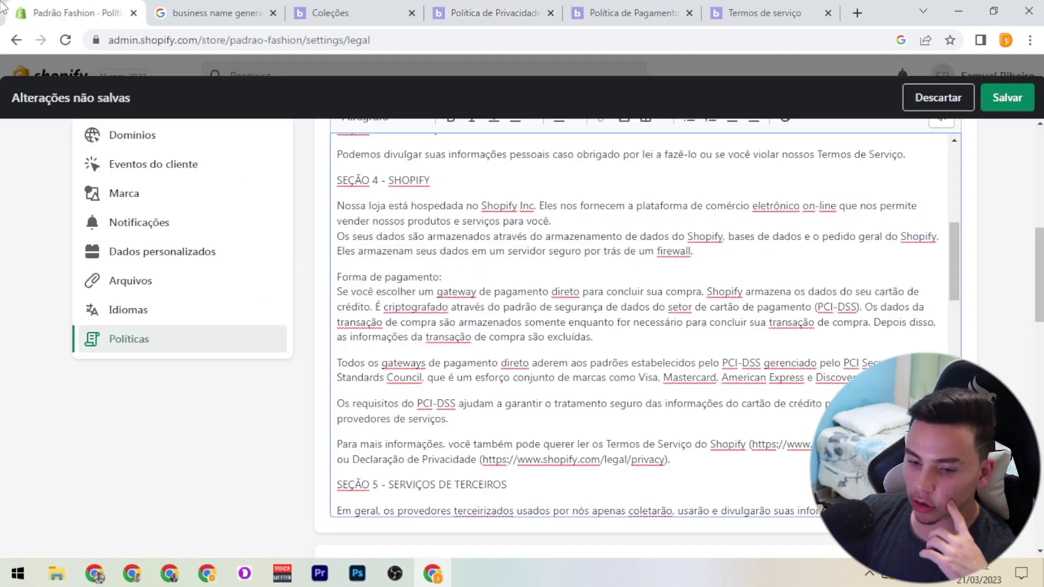
pyautogui.click(21, 12)
pyautogui.scroll(-15, 595, 369)
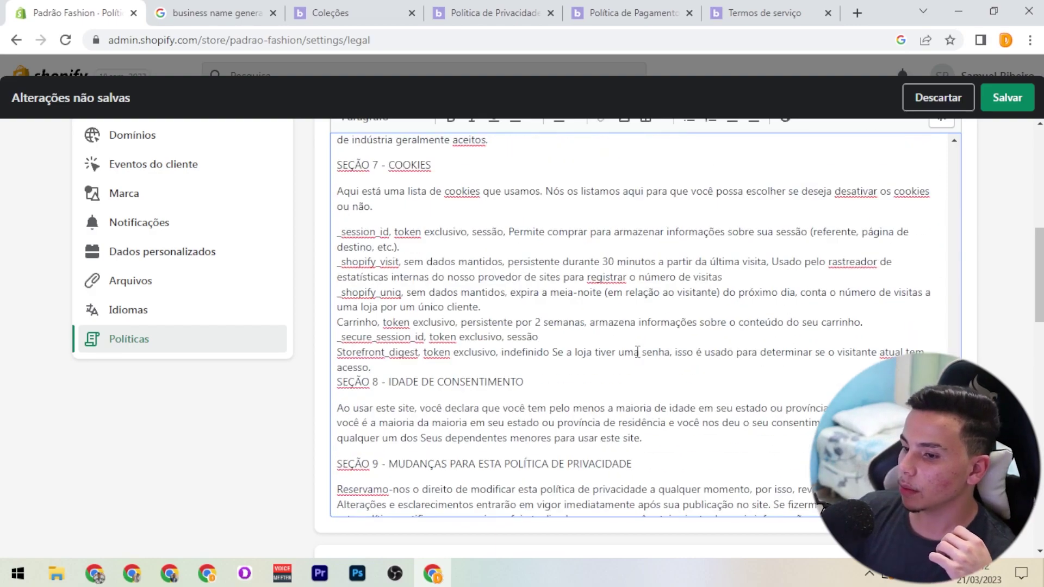
# - Place the cursor in the empty Política de reembolso editor and open Basiqe's Política de reembolso page in a new tab
pyautogui.scroll(10, 341, 305)
pyautogui.scroll(12, 321, 275)
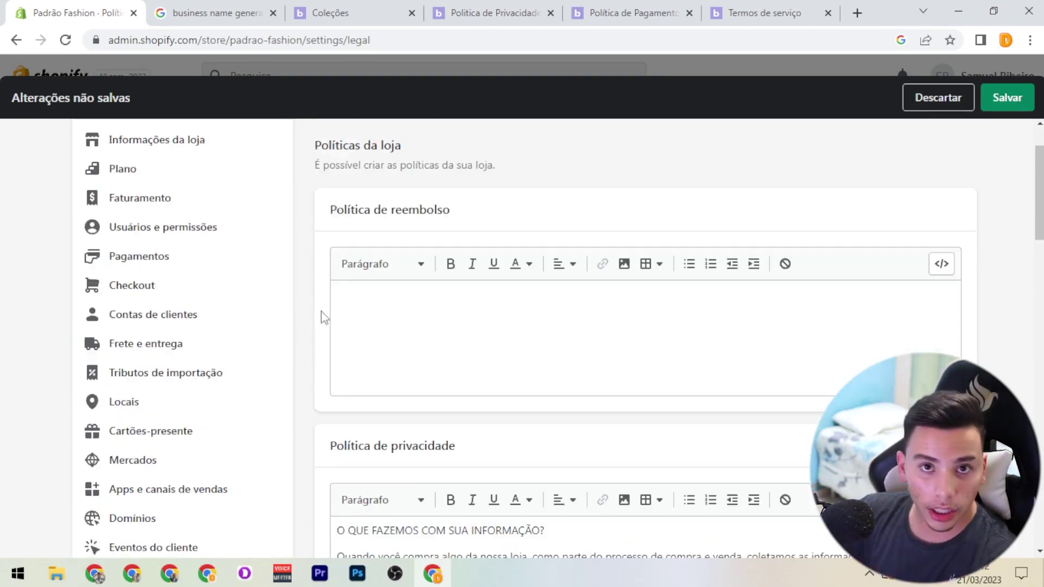
pyautogui.click(393, 303)
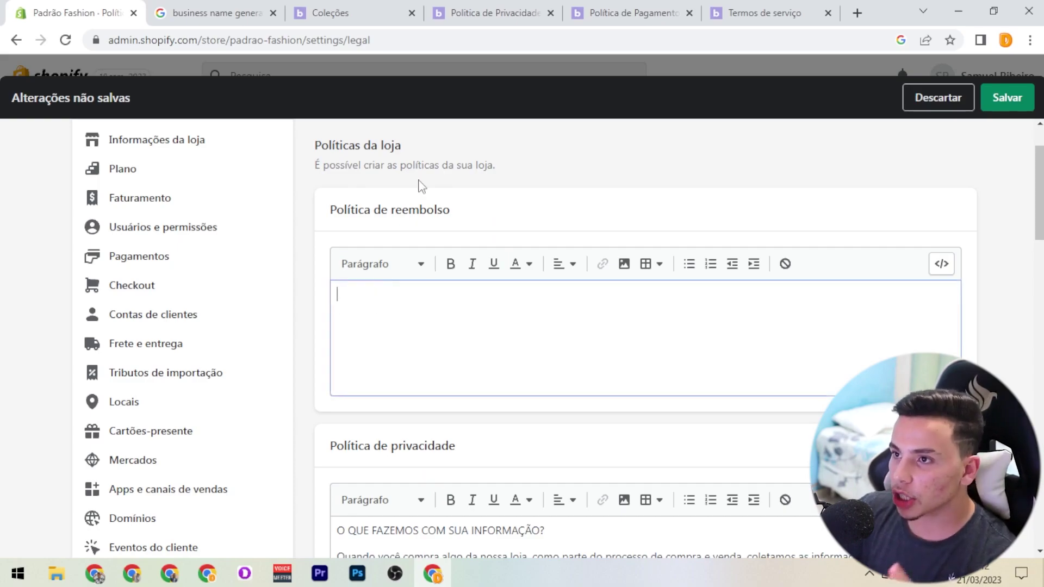
pyautogui.click(642, 7)
pyautogui.scroll(-3, 267, 330)
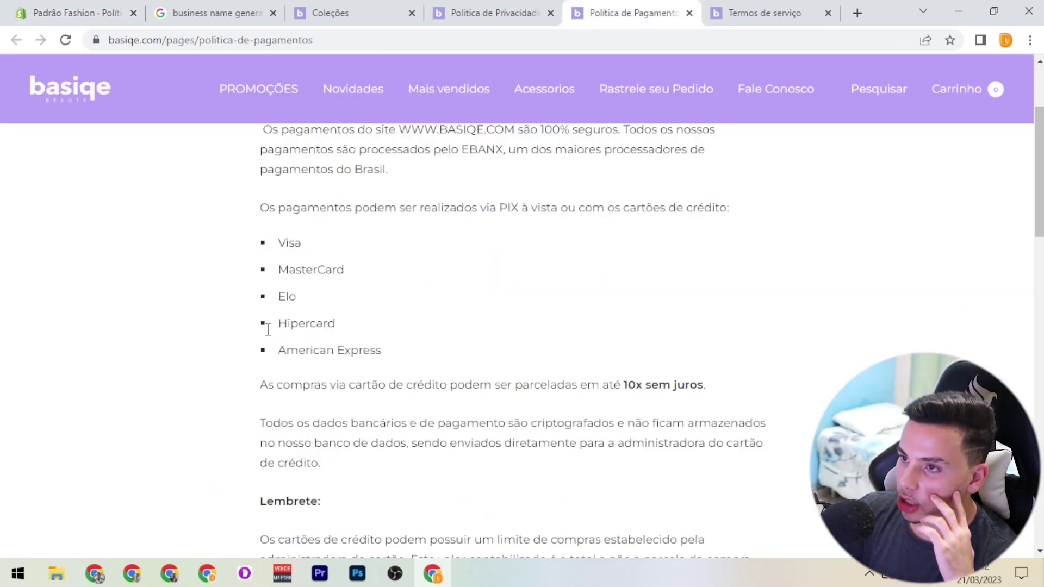
pyautogui.click(334, 7)
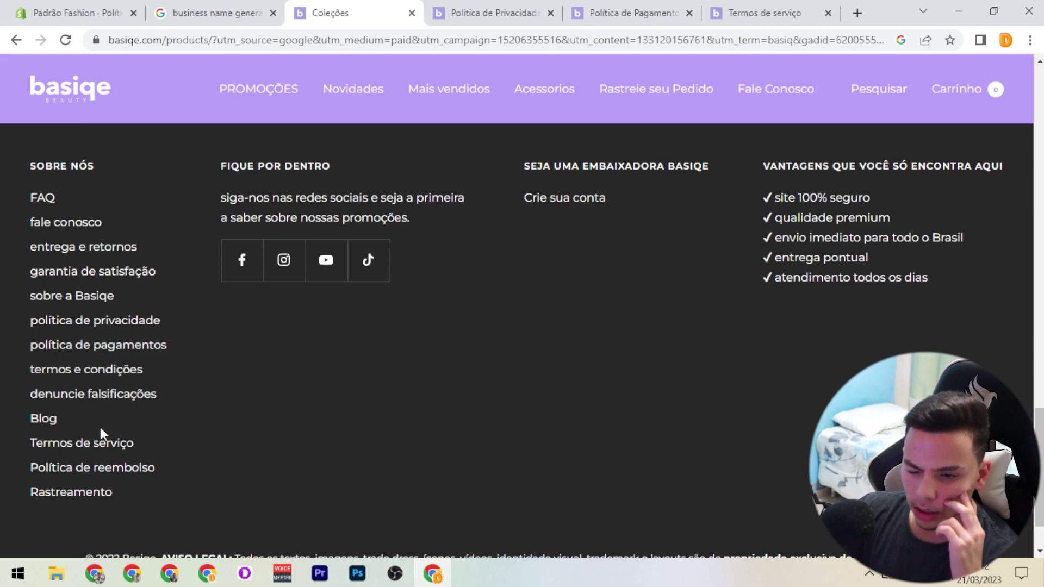
pyautogui.rightClick(111, 467)
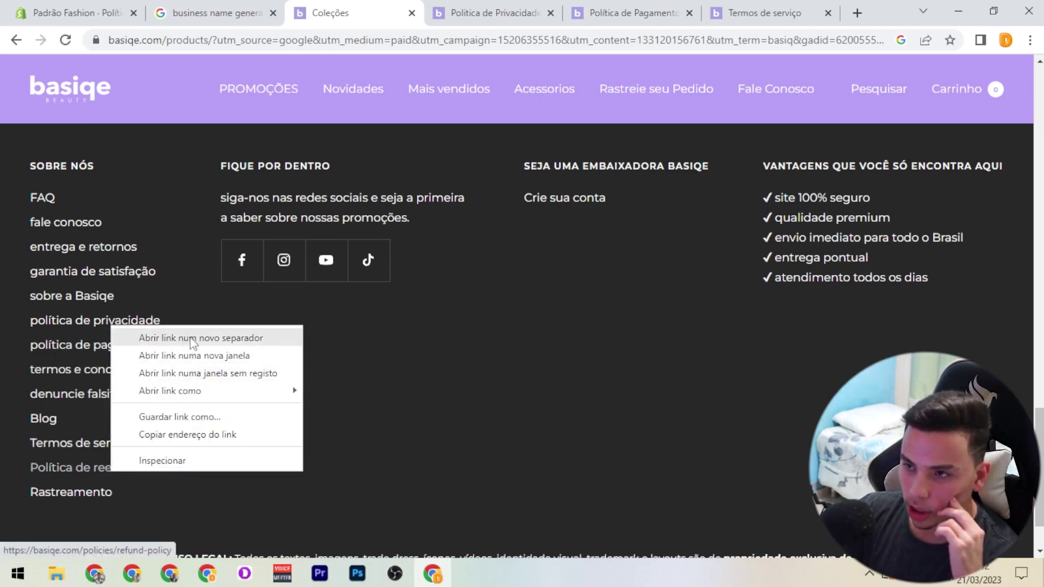
pyautogui.click(174, 338)
pyautogui.click(429, 12)
# - Select and copy the text on the Basiqe refund policy page, from the payments introduction through the Lembrete paragraph
pyautogui.scroll(-4, 226, 293)
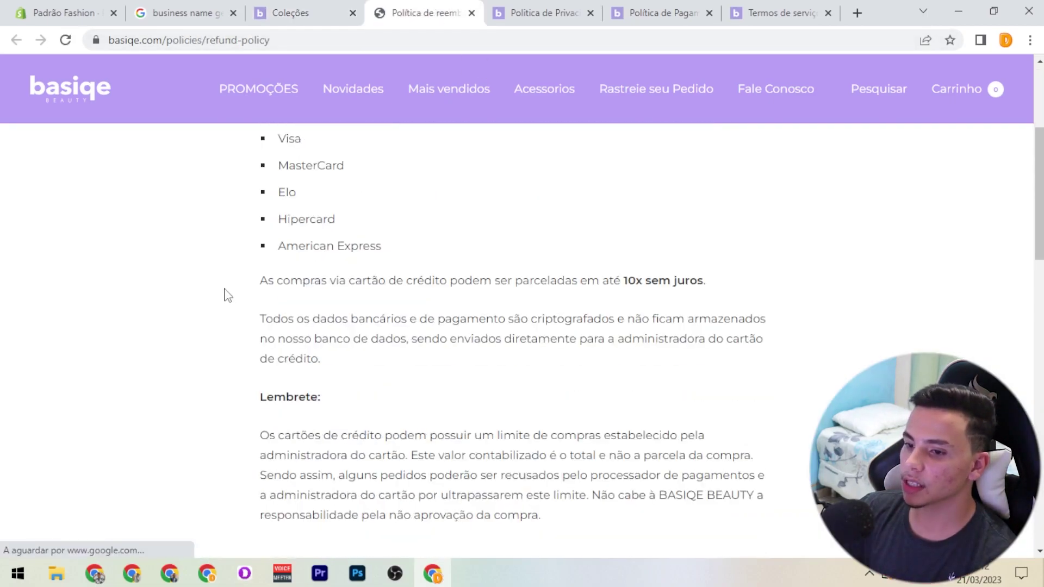
pyautogui.scroll(4, 227, 295)
pyautogui.moveTo(283, 281); pyautogui.dragTo(549, 544)
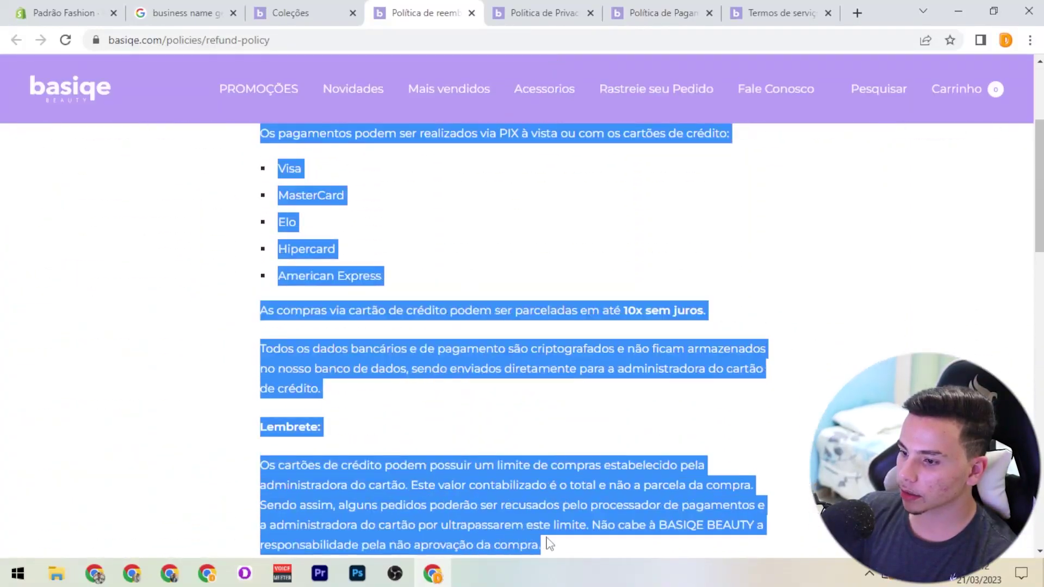
pyautogui.rightClick(526, 417)
pyautogui.click(582, 424)
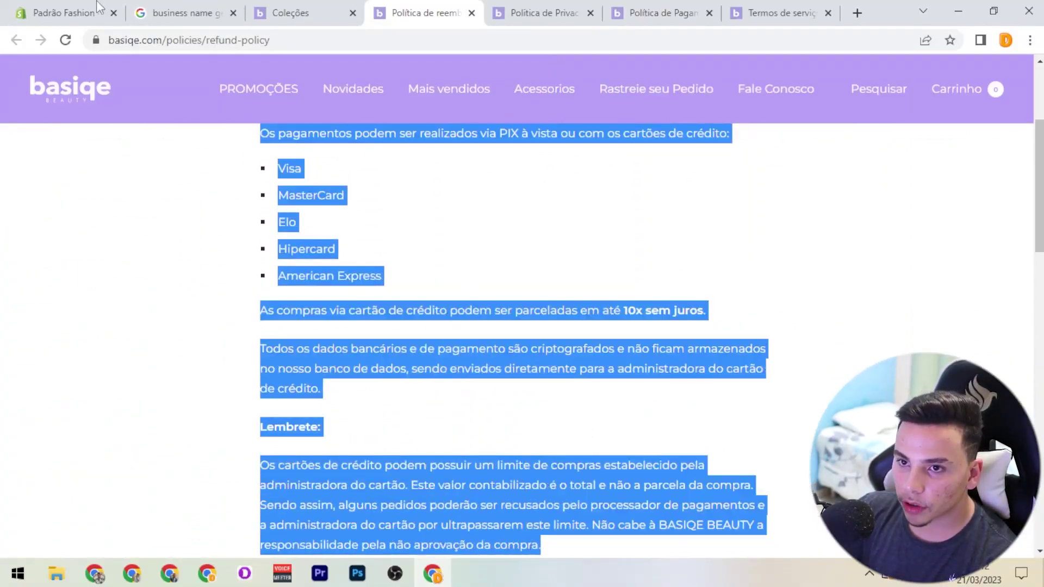
# - Paste the copied text into the Política de reembolso editor of the Padrão Fashion store policies and look it over
pyautogui.click(65, 13)
pyautogui.hotkey('ctrl', 'v')
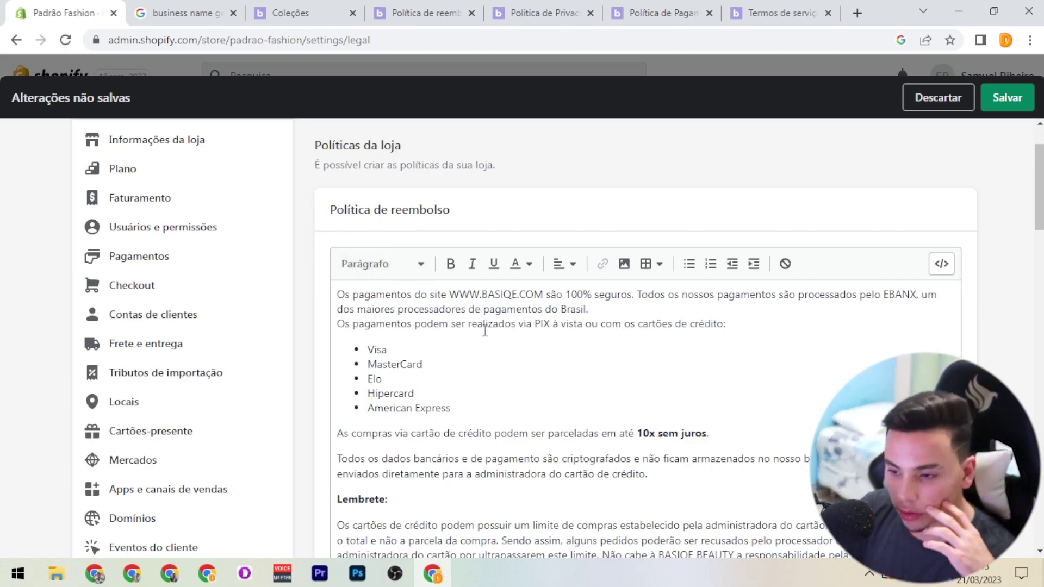
pyautogui.scroll(-3, 549, 419)
pyautogui.scroll(2, 560, 435)
pyautogui.scroll(3, 559, 435)
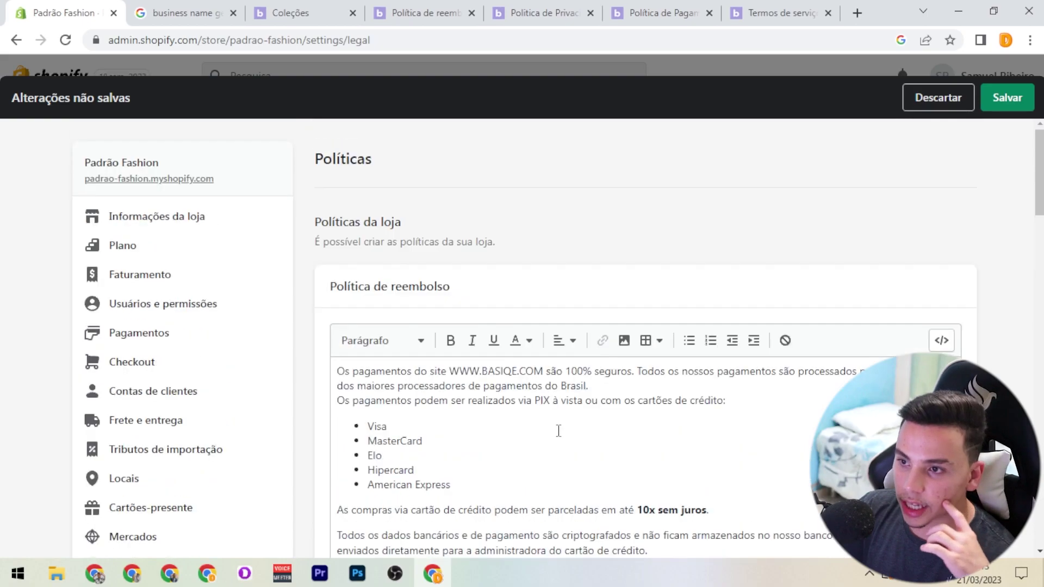
# - Place the cursor in the Termos de serviço editor and copy the full terms text from Basiqe's Termos de serviço page
pyautogui.scroll(-15, 559, 430)
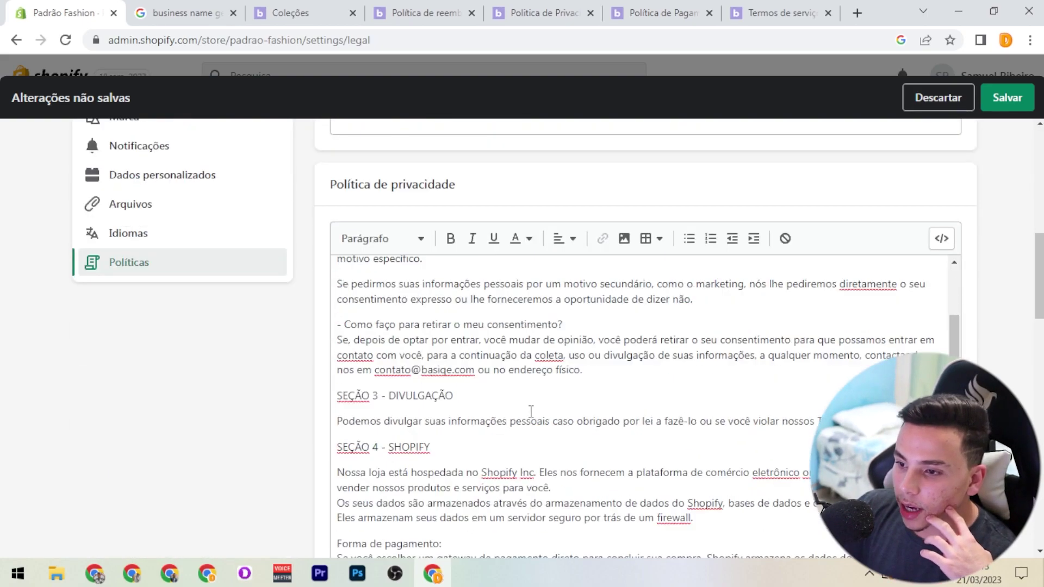
pyautogui.scroll(-12, 404, 372)
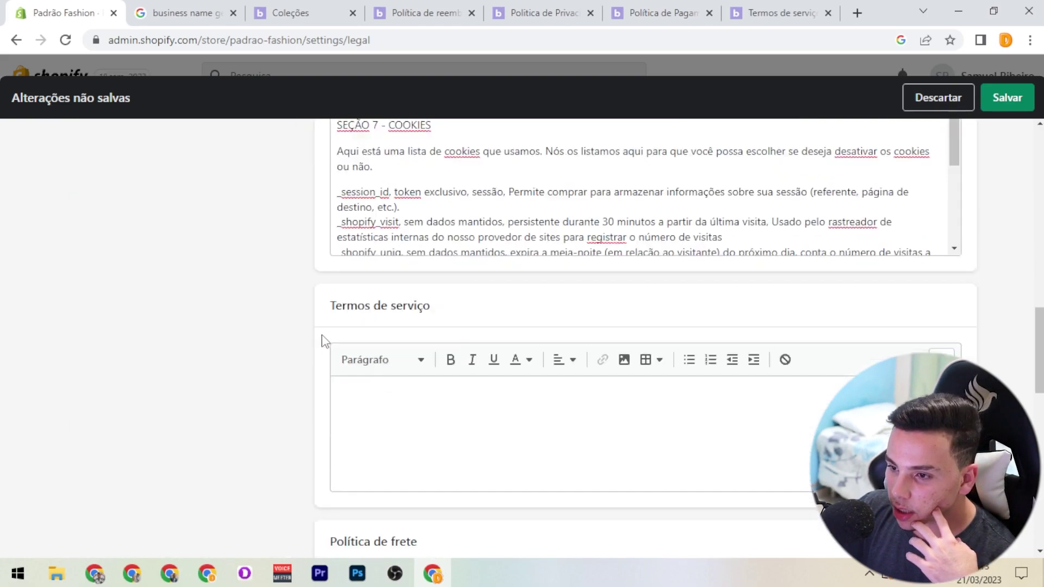
pyautogui.click(353, 259)
pyautogui.click(789, 8)
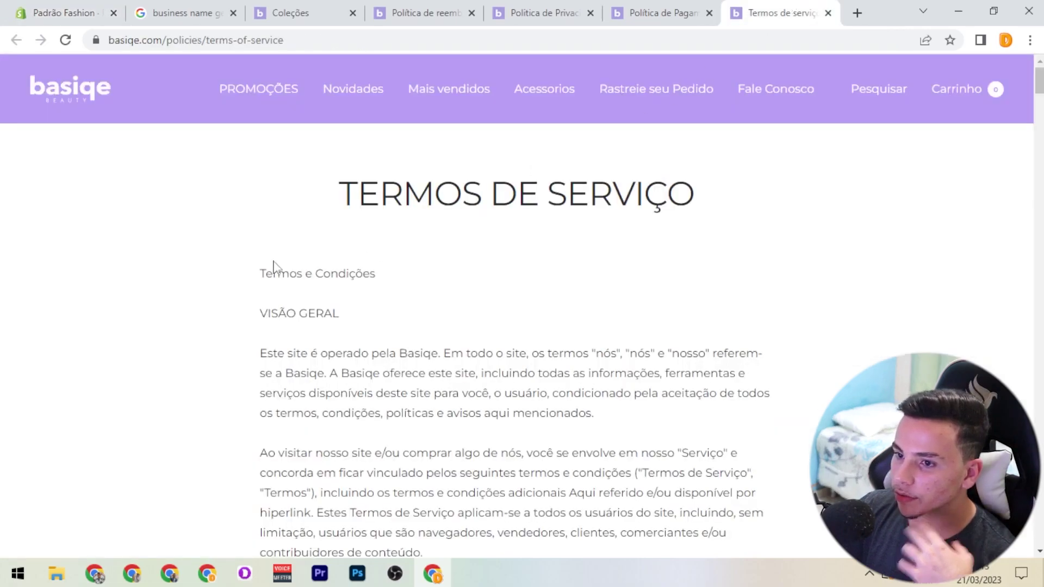
pyautogui.moveTo(262, 311); pyautogui.dragTo(769, 354)
pyautogui.rightClick(650, 355)
pyautogui.click(668, 366)
# - Paste the copied terms into the Termos de serviço editor of the Padrão Fashion store policies
pyautogui.click(60, 13)
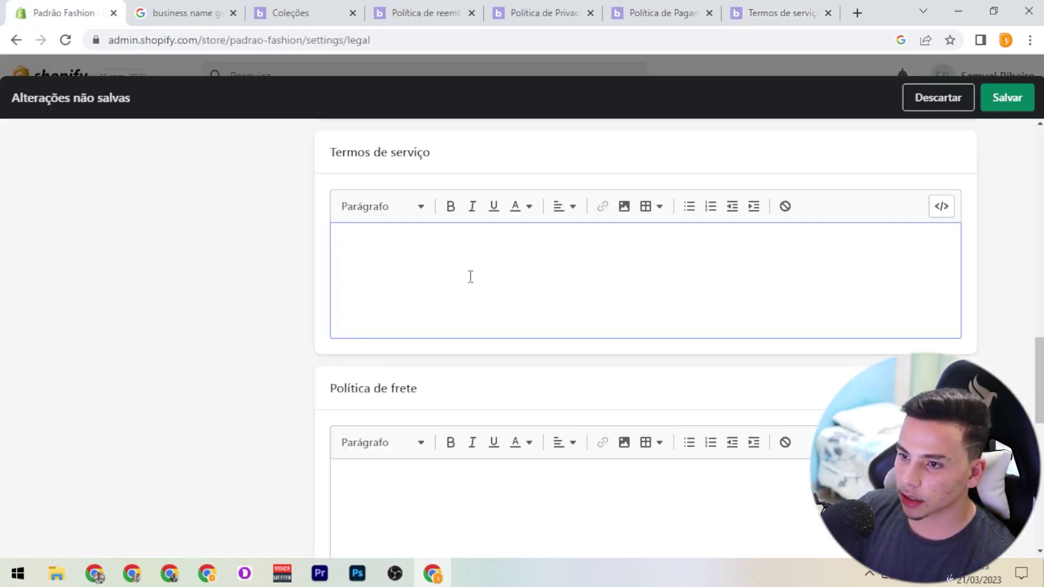
pyautogui.hotkey('ctrl', 'v')
pyautogui.scroll(-6, 326, 352)
# - Place the cursor in the Política de frete editor and open Basiqe's Rastreamento and entrega e retornos pages in new tabs
pyautogui.click(375, 376)
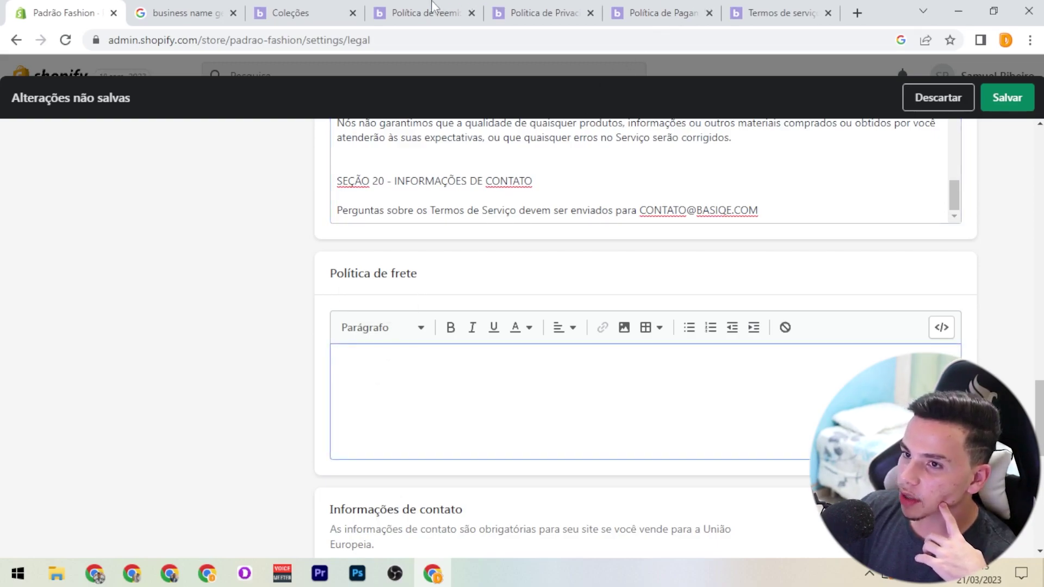
pyautogui.click(296, 11)
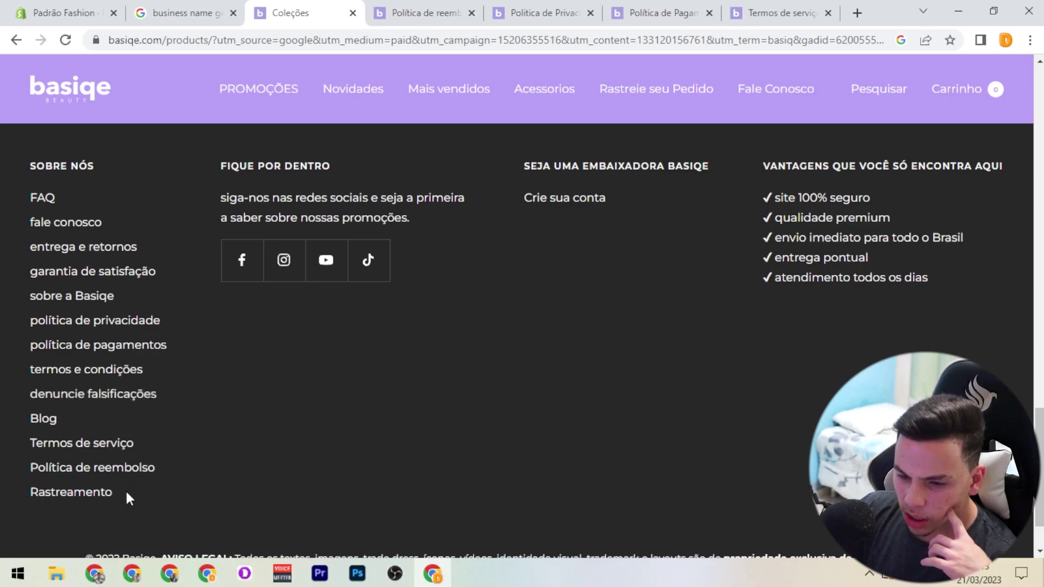
pyautogui.rightClick(107, 492)
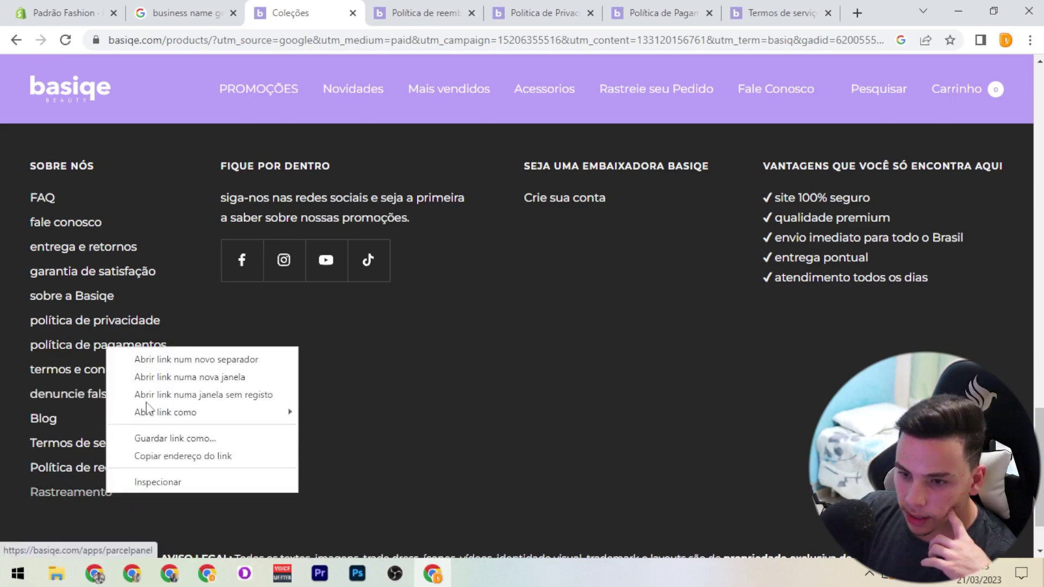
pyautogui.click(156, 366)
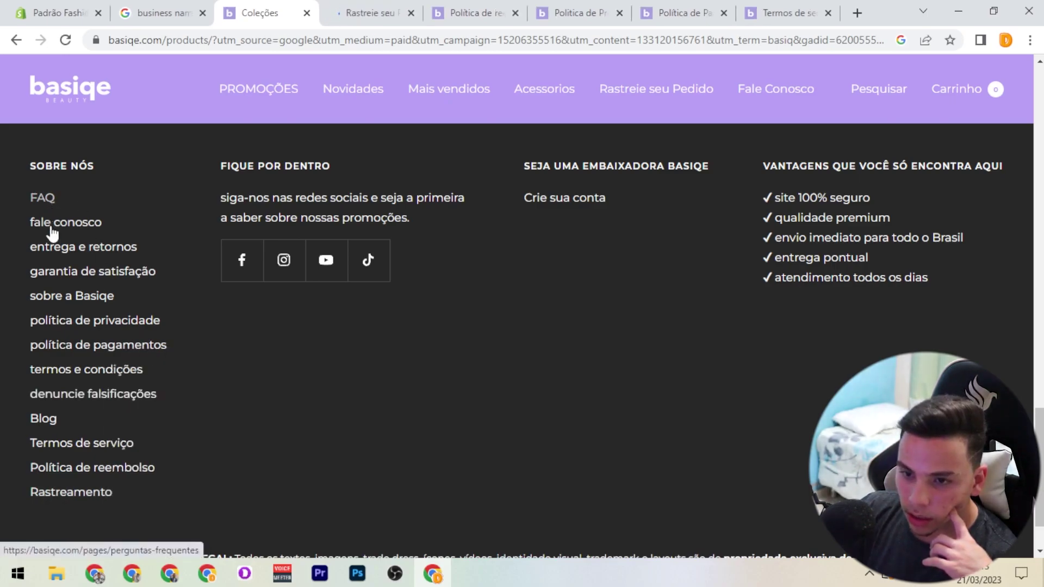
pyautogui.rightClick(57, 250)
pyautogui.click(125, 258)
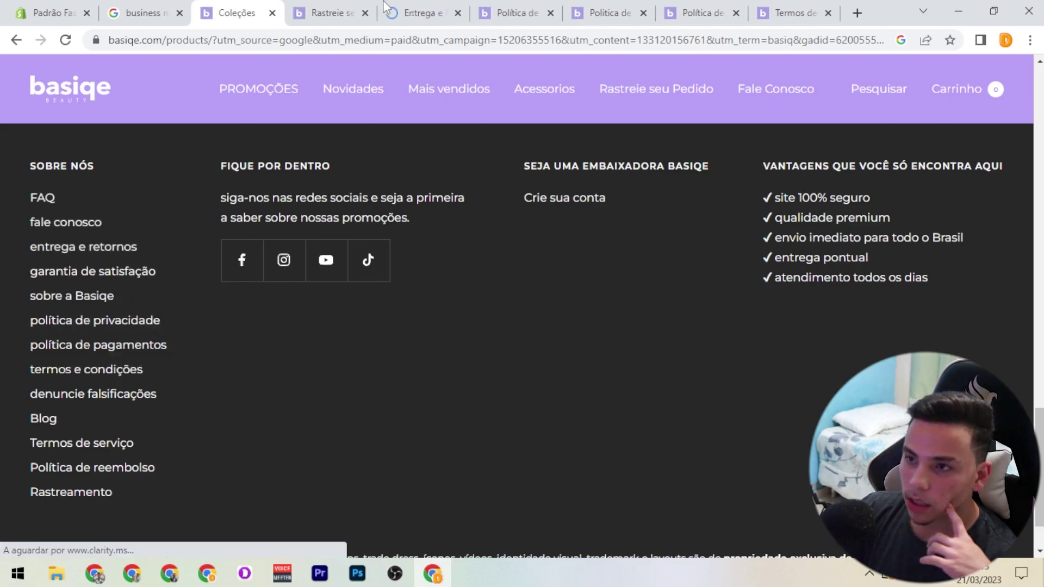
pyautogui.click(421, 13)
# - Copy the Basiqe delivery and returns text through the Trocas section and paste it into the Política de frete editor
pyautogui.moveTo(261, 321); pyautogui.dragTo(379, 240)
pyautogui.rightClick(379, 241)
pyautogui.click(405, 254)
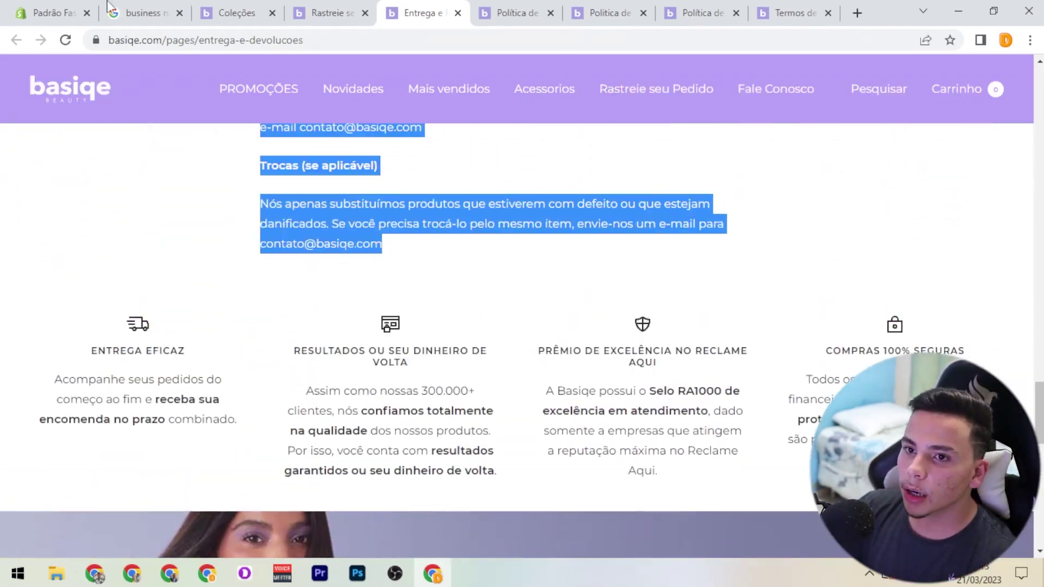
pyautogui.hotkey('ctrl', '1')
pyautogui.hotkey('ctrl', 'v')
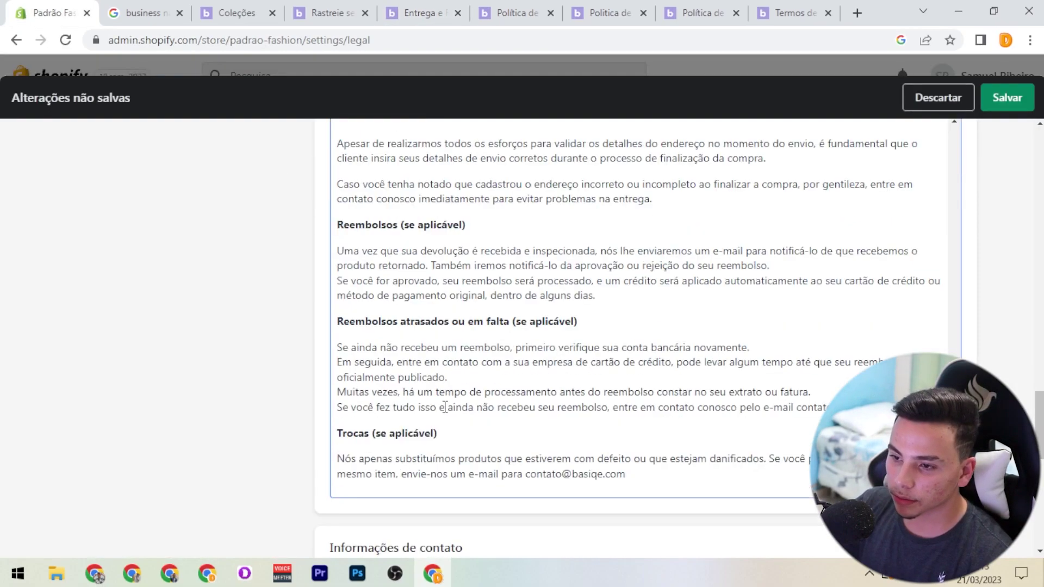
# - Look through the remaining policy editors down to Aviso legal and close every Basiqe tab except Coleções
pyautogui.scroll(-10, 359, 315)
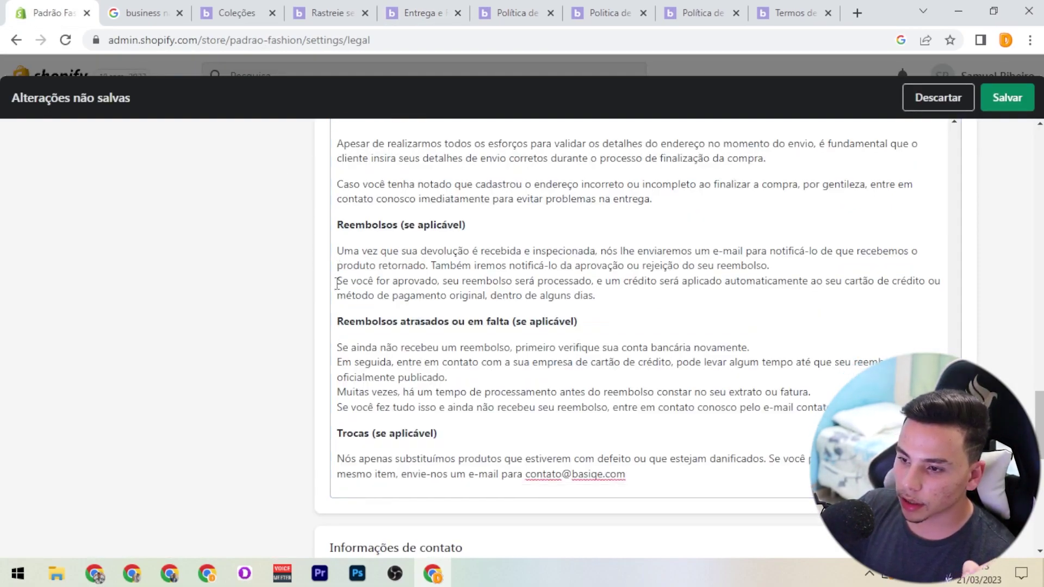
pyautogui.scroll(-2, 402, 403)
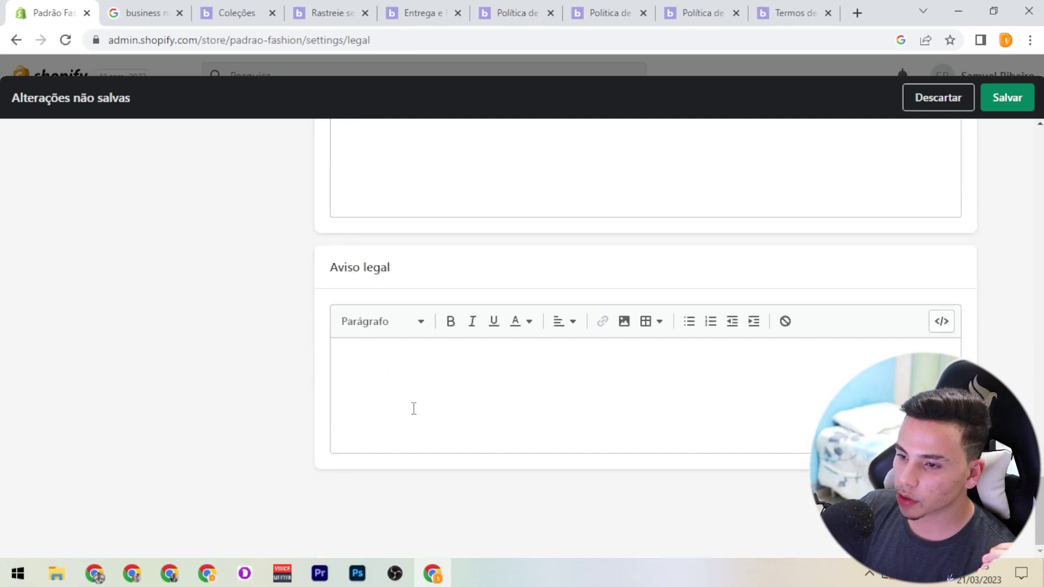
pyautogui.click(262, 6)
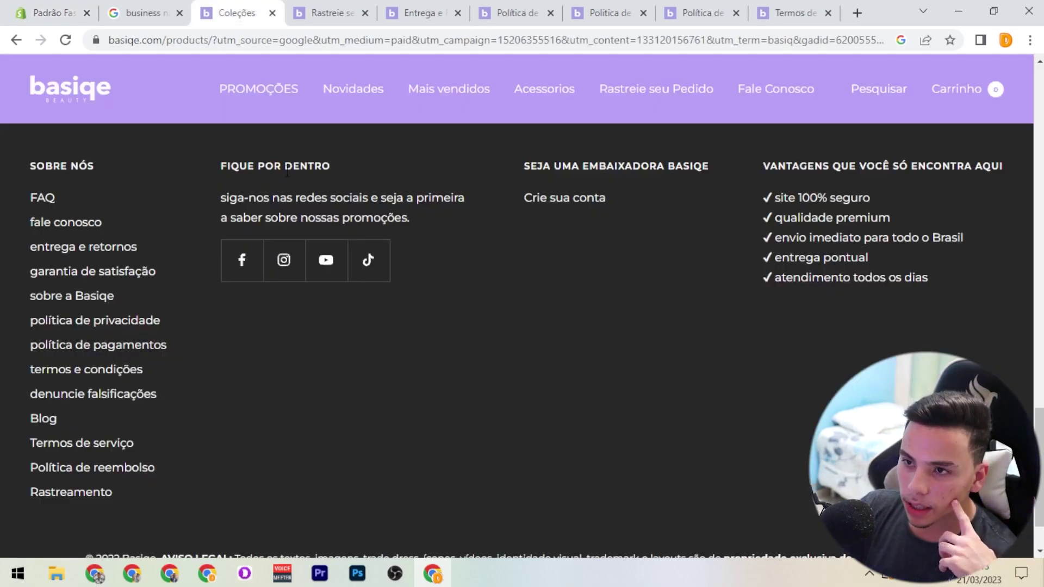
pyautogui.click(299, 8)
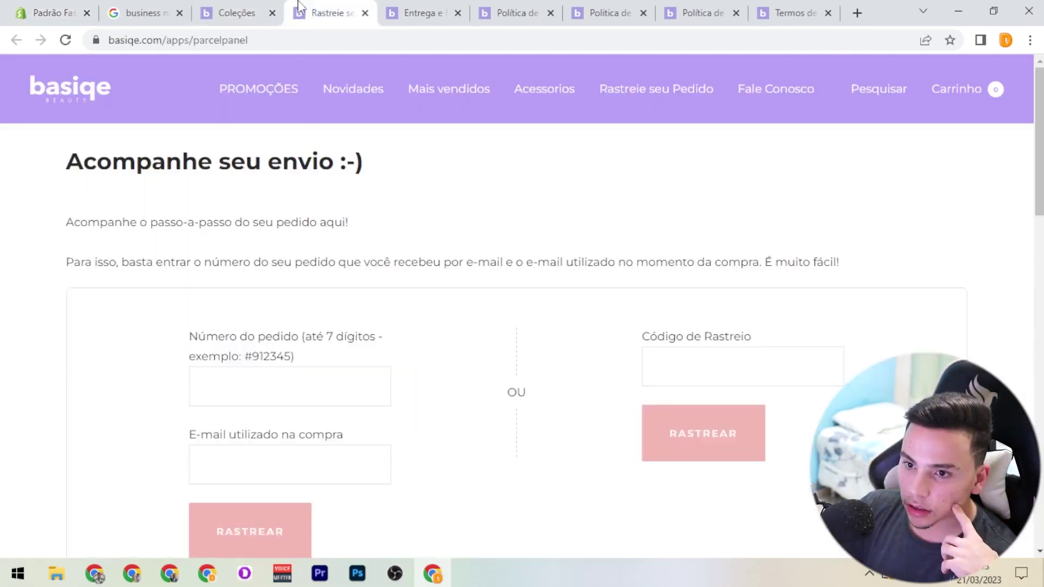
pyautogui.click(364, 13)
pyautogui.click(410, 16)
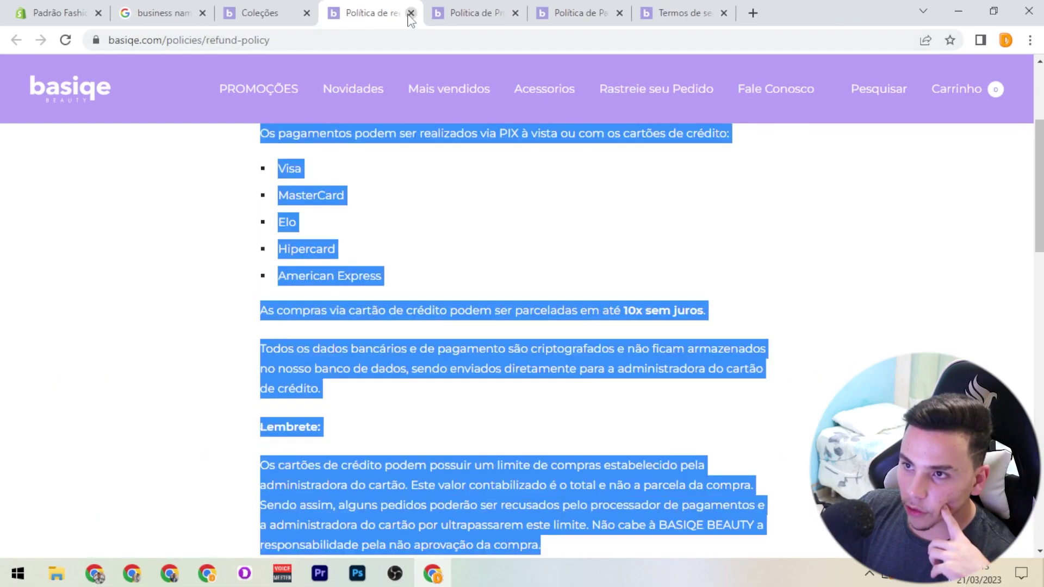
pyautogui.click(410, 13)
pyautogui.click(410, 13)
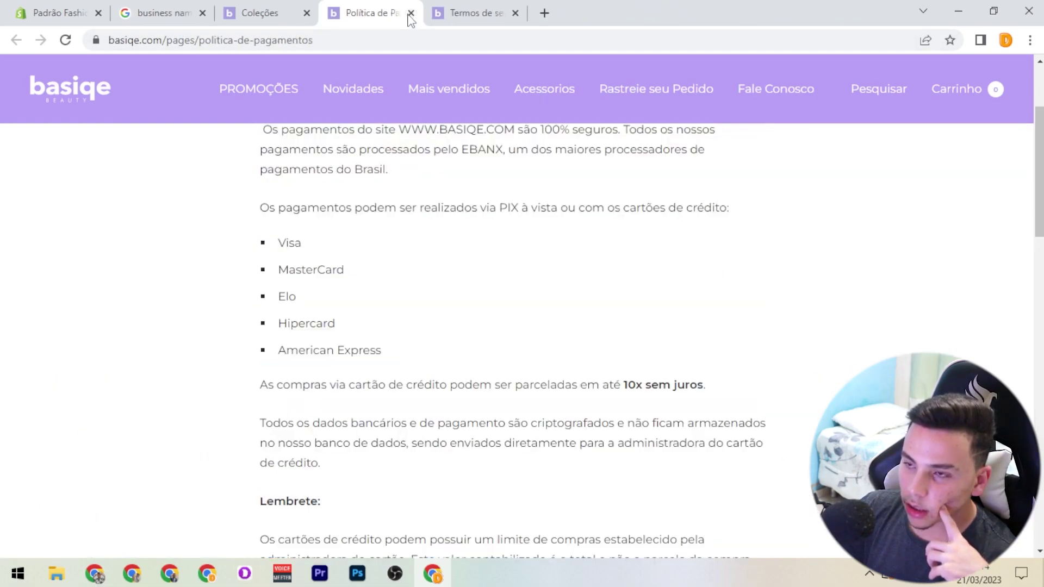
pyautogui.click(410, 13)
pyautogui.click(410, 13)
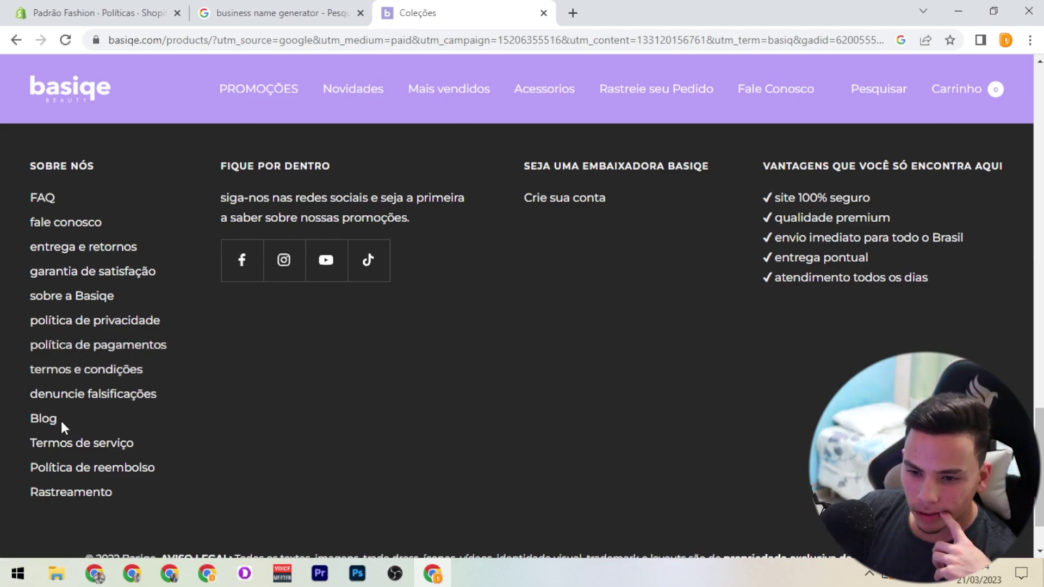
# - Open Basiqe's termos e condições page in a new tab and copy its text from VISÃO GERAL onward
pyautogui.rightClick(78, 373)
pyautogui.click(152, 387)
pyautogui.click(574, 14)
pyautogui.scroll(-3, 295, 293)
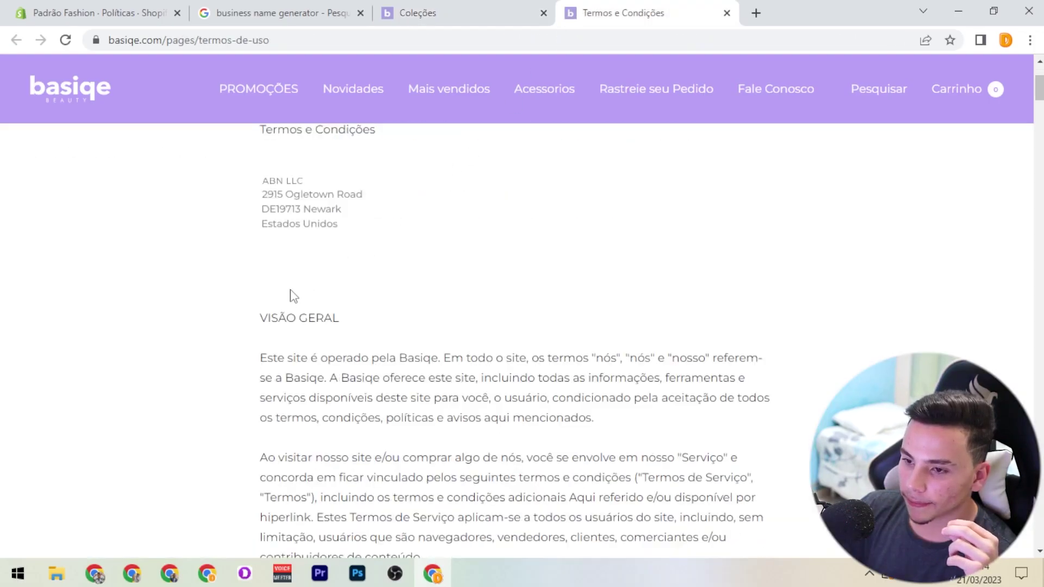
pyautogui.moveTo(263, 320); pyautogui.dragTo(764, 495)
pyautogui.rightClick(651, 369)
pyautogui.click(750, 380)
# - Paste the copied terms into the Aviso legal editor of the Padrão Fashion store policies
pyautogui.click(139, 12)
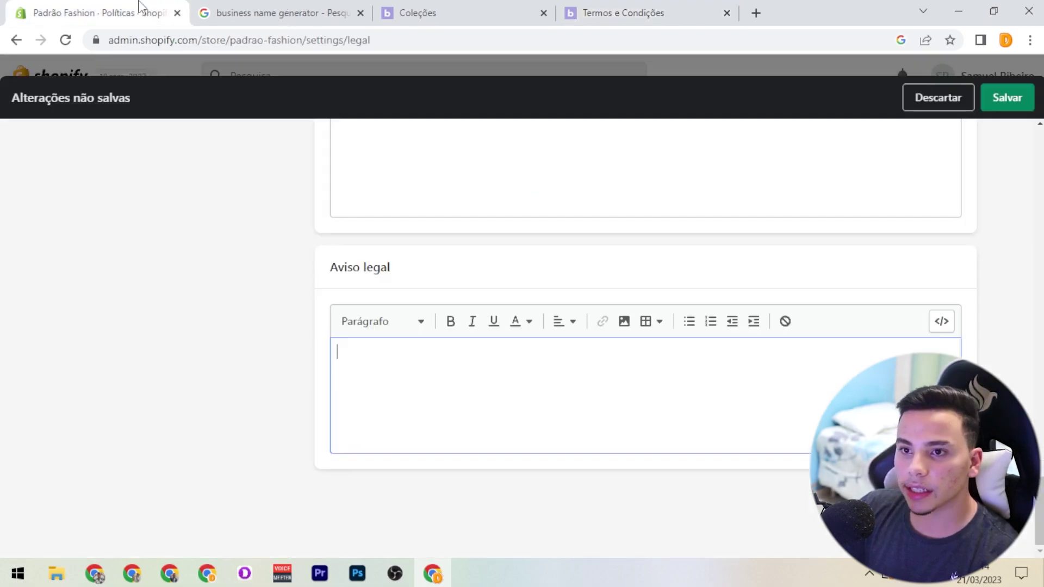
pyautogui.hotkey('ctrl', 'v')
pyautogui.scroll(-10, 466, 401)
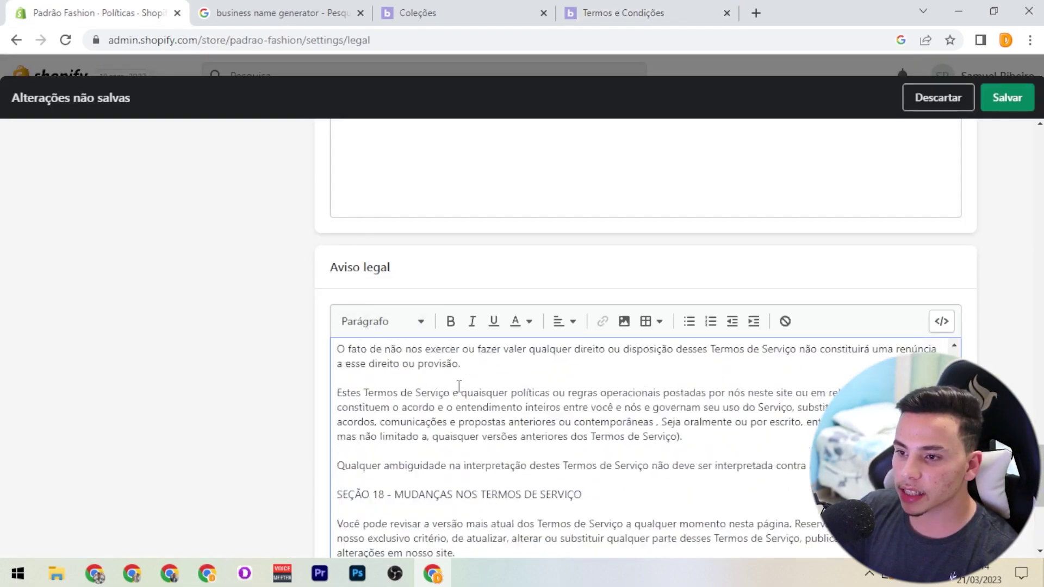
# - Look back over the filled policy editors and save the store policies
pyautogui.click(510, 441)
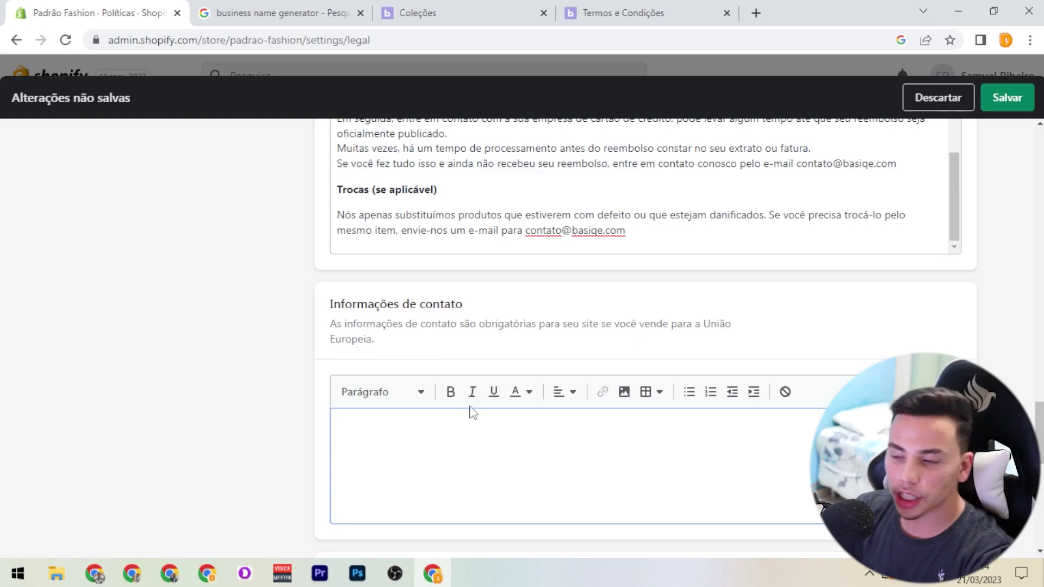
pyautogui.scroll(-6, 471, 411)
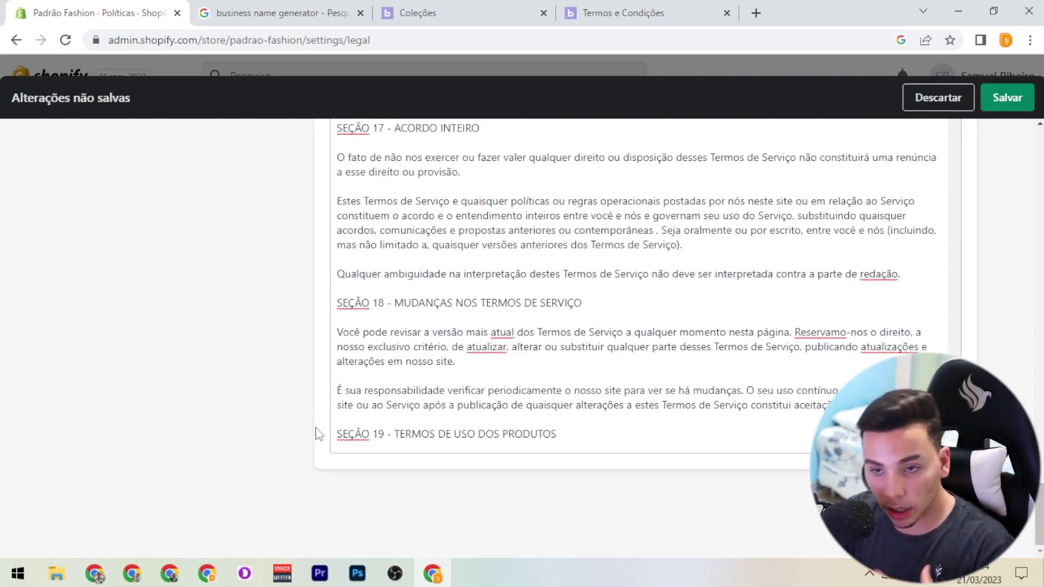
pyautogui.scroll(20, 318, 433)
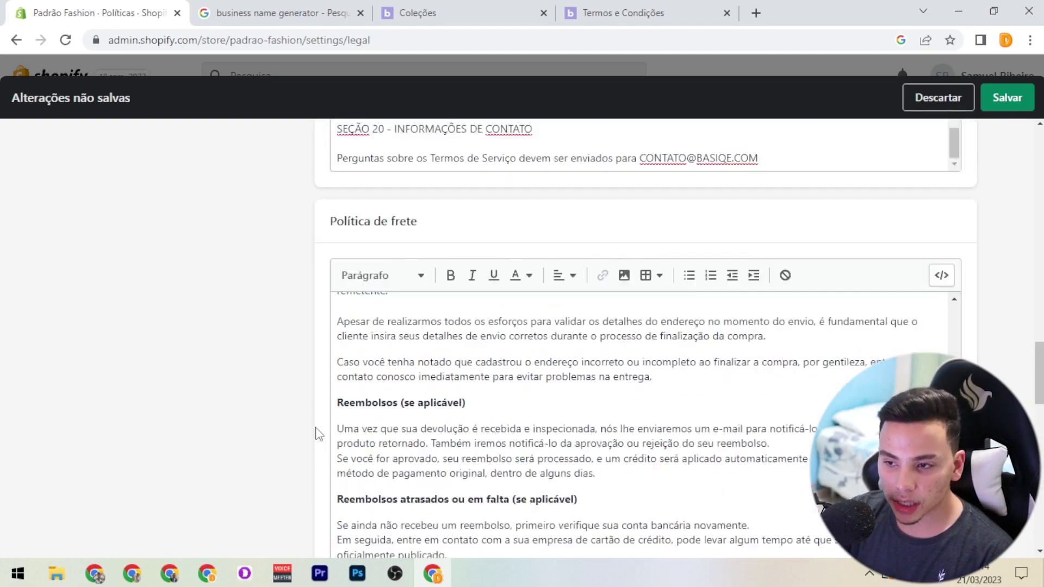
pyautogui.scroll(10, 318, 433)
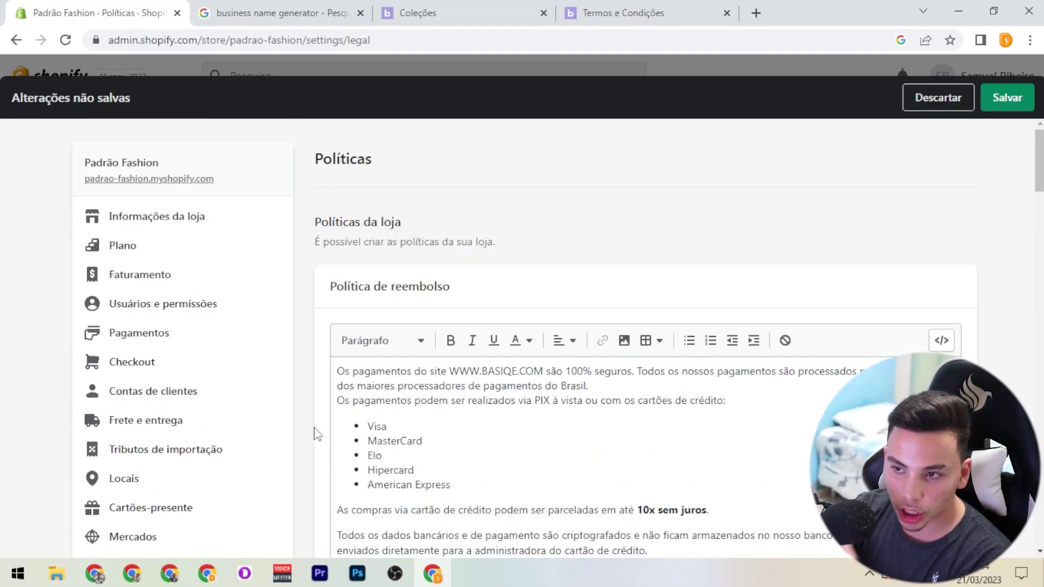
pyautogui.click(1000, 98)
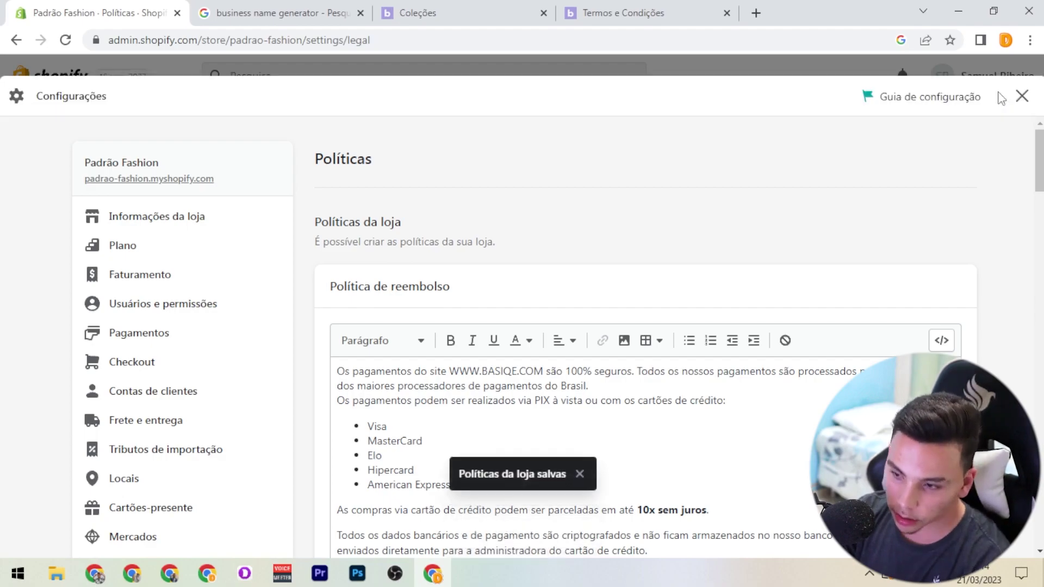
# - Open the Frete e entrega settings and manage the Perfil geral of the general shipping rates
pyautogui.scroll(-1, 186, 348)
pyautogui.scroll(-3, 186, 344)
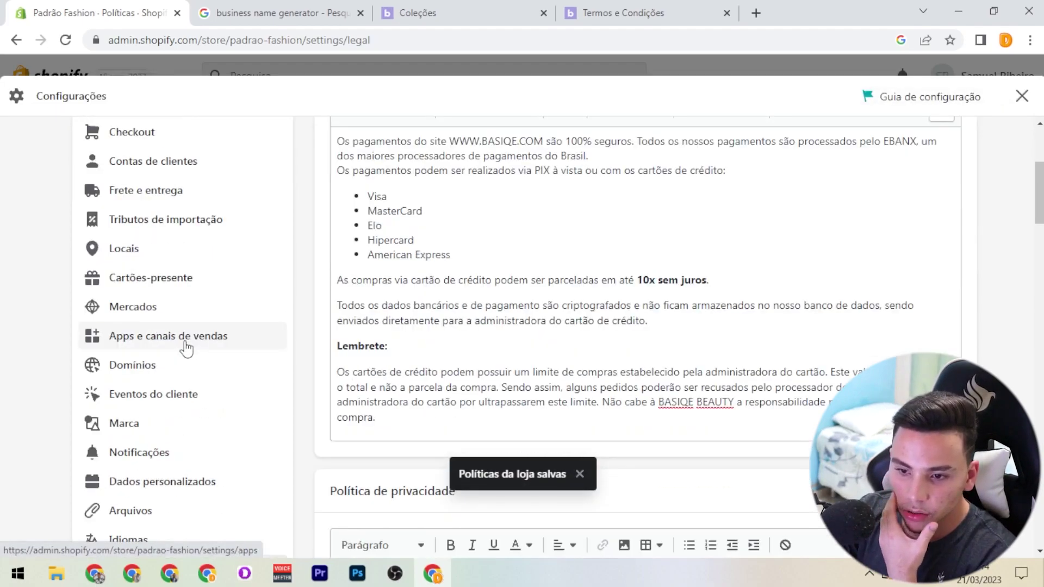
pyautogui.scroll(1, 186, 345)
pyautogui.click(131, 249)
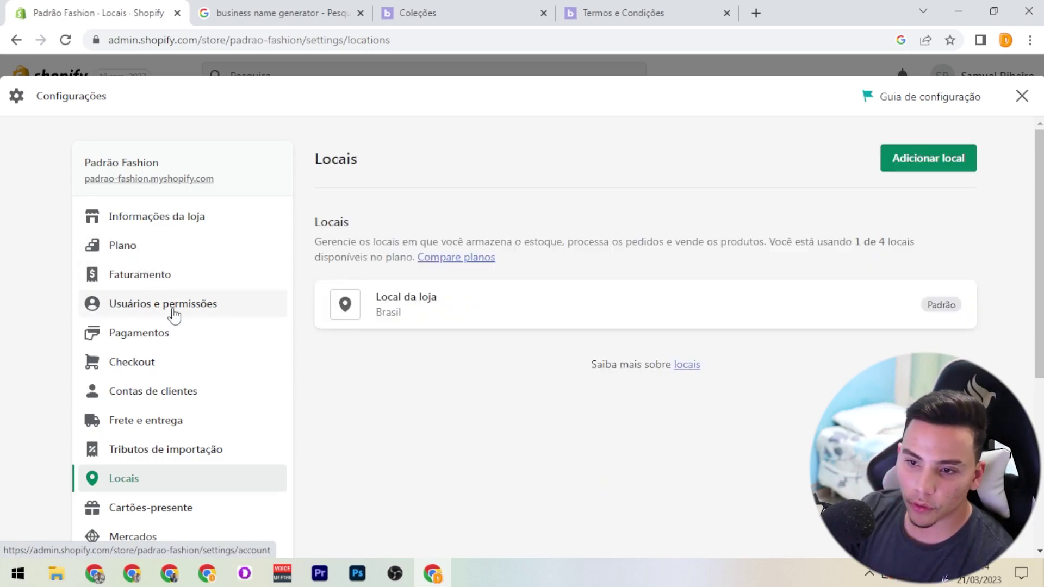
pyautogui.click(146, 419)
pyautogui.scroll(-1, 432, 381)
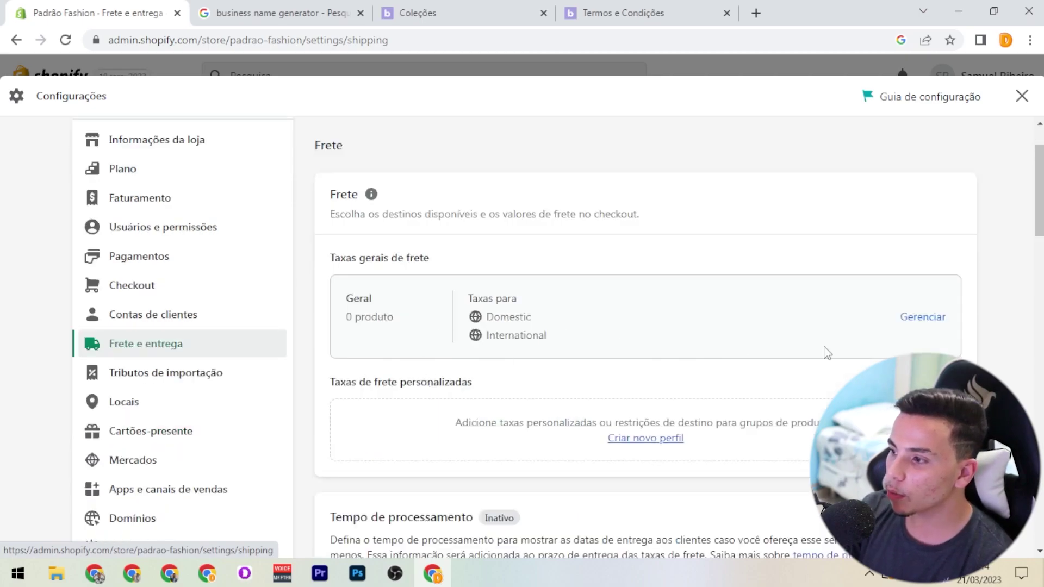
pyautogui.click(922, 316)
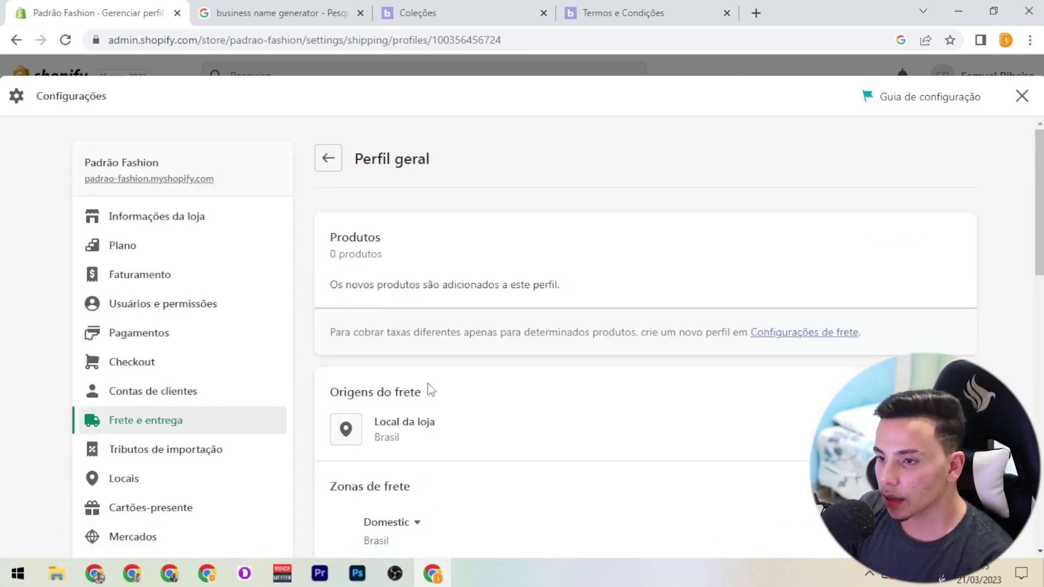
pyautogui.scroll(-3, 428, 389)
pyautogui.scroll(-1, 883, 338)
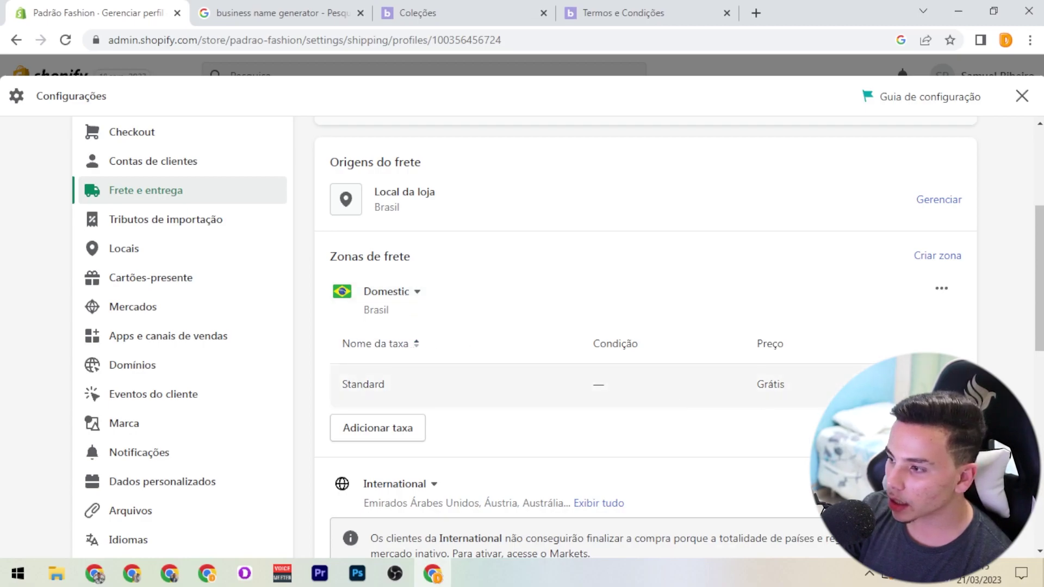
# - Review the name and price of the Domestic zone's Standard rate and close its editor
pyautogui.click(678, 403)
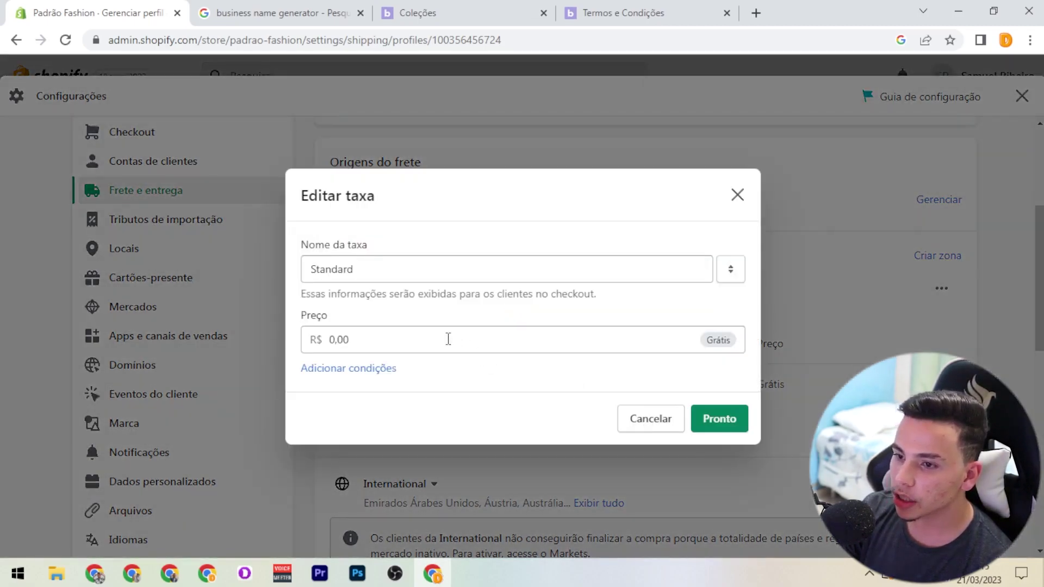
pyautogui.click(381, 272)
pyautogui.click(320, 231)
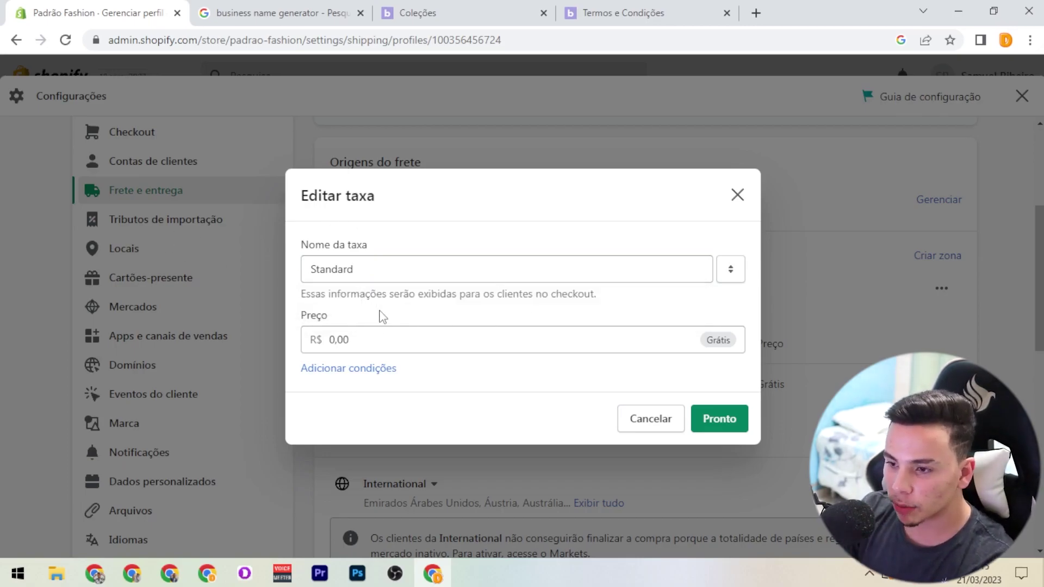
pyautogui.click(718, 419)
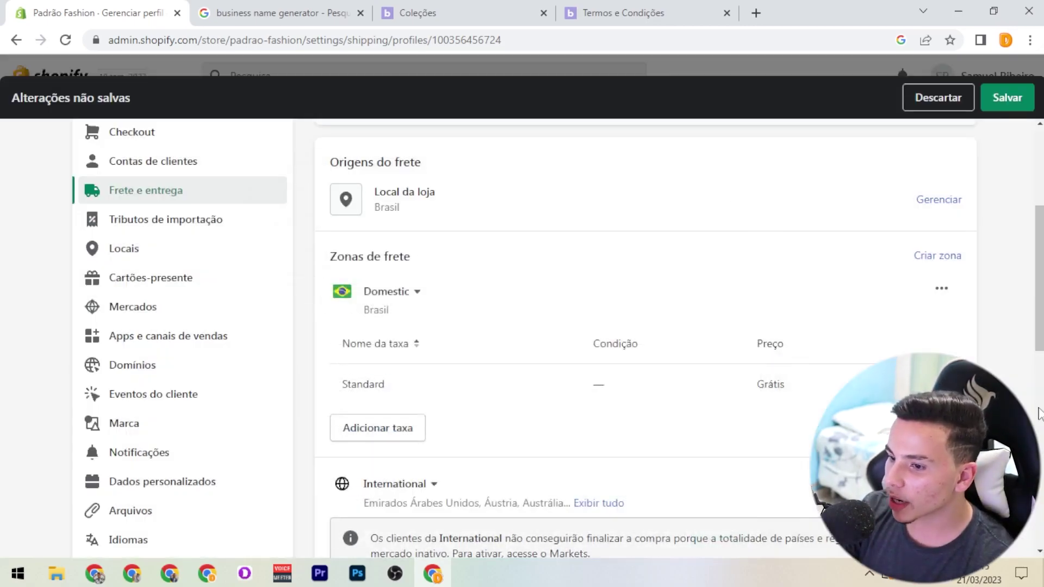
pyautogui.click(407, 427)
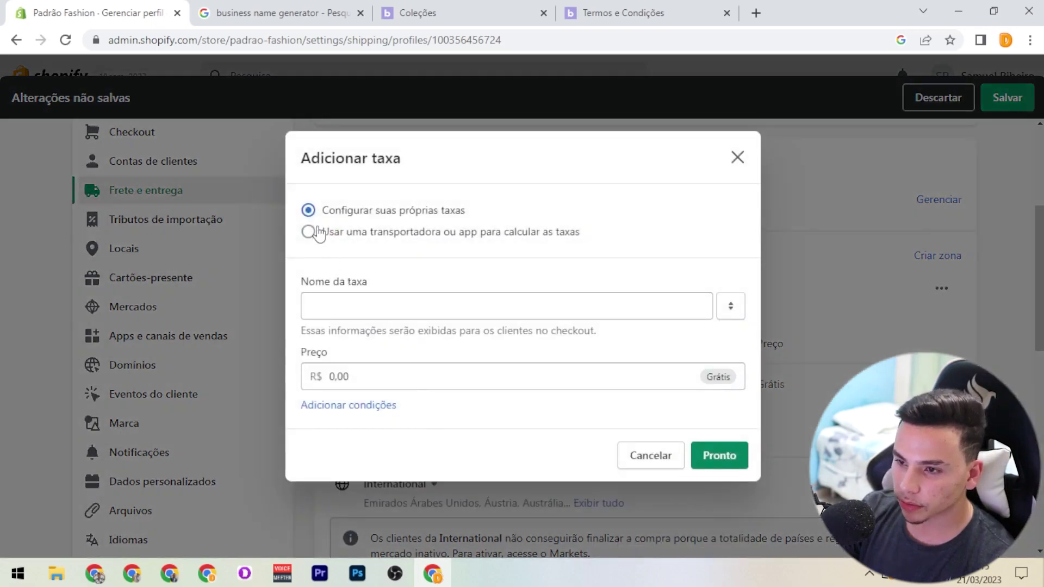
pyautogui.click(423, 301)
pyautogui.write('Frete Expre')
pyautogui.press('BackSpace')
pyautogui.press('BackSpace')
pyautogui.press('BackSpace')
pyautogui.press('BackSpace')
pyautogui.write('xpre')
pyautogui.press('BackSpace')
pyautogui.press('BackSpace')
pyautogui.press('BackSpace')
pyautogui.press('BackSpace')
pyautogui.press('BackSpace')
pyautogui.press('BackSpace')
pyautogui.press('BackSpace')
pyautogui.press('BackSpace')
pyautogui.press('BackSpace')
pyautogui.press('BackSpace')
pyautogui.press('BackSpace')
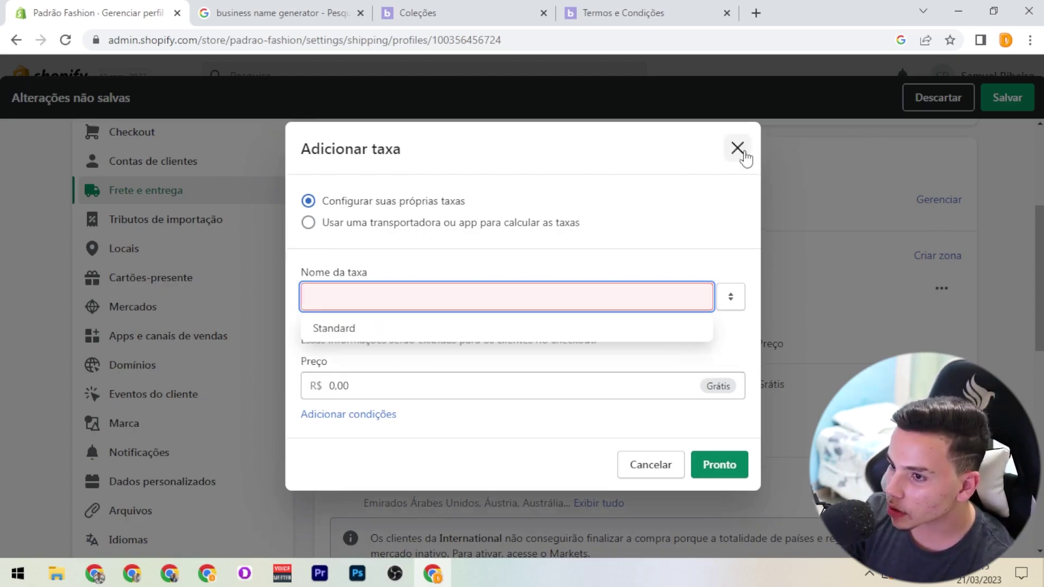
pyautogui.click(737, 157)
# - Rename the Domestic zone's Standard shipping rate to Frete Grátis
pyautogui.scroll(1, 650, 387)
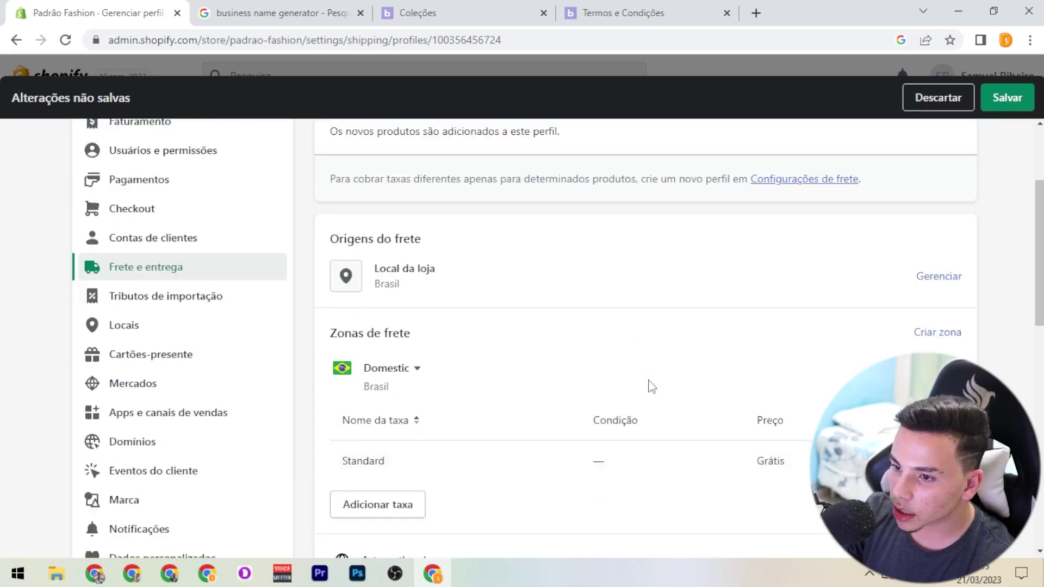
pyautogui.scroll(-3, 650, 387)
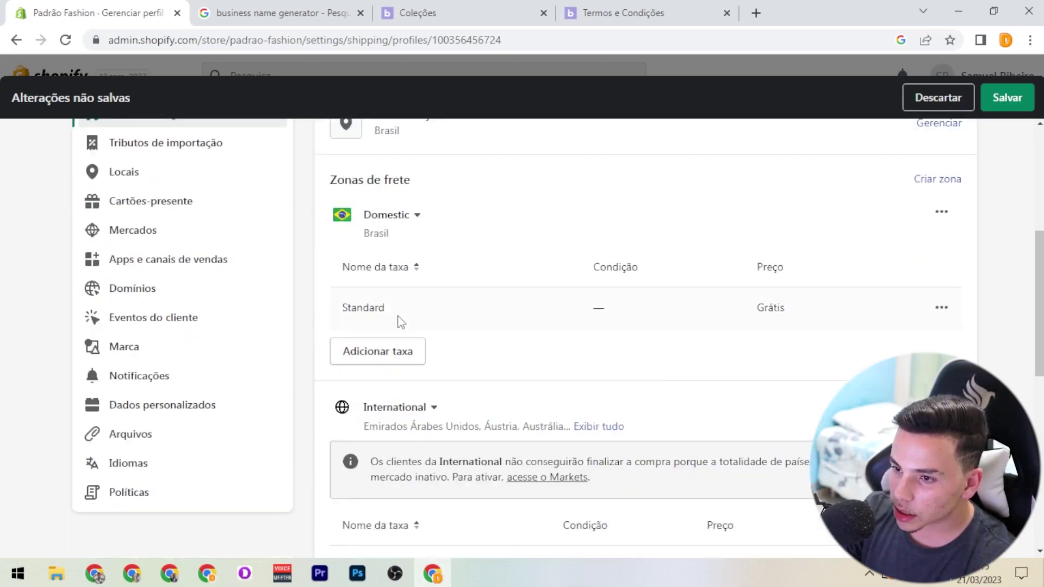
pyautogui.click(936, 310)
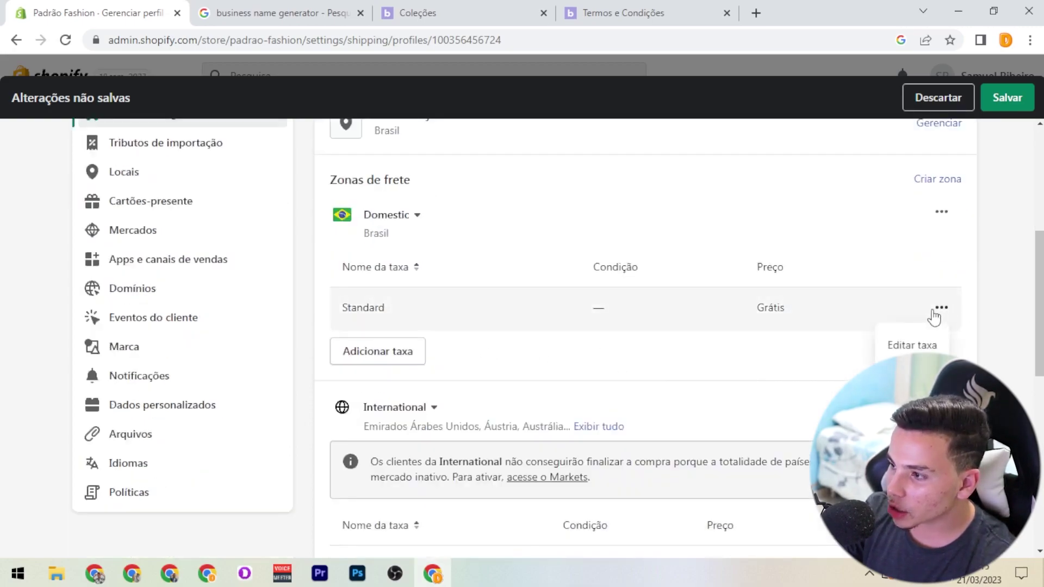
pyautogui.click(918, 345)
pyautogui.click(401, 261)
pyautogui.doubleClick(401, 261)
pyautogui.press('BackSpace')
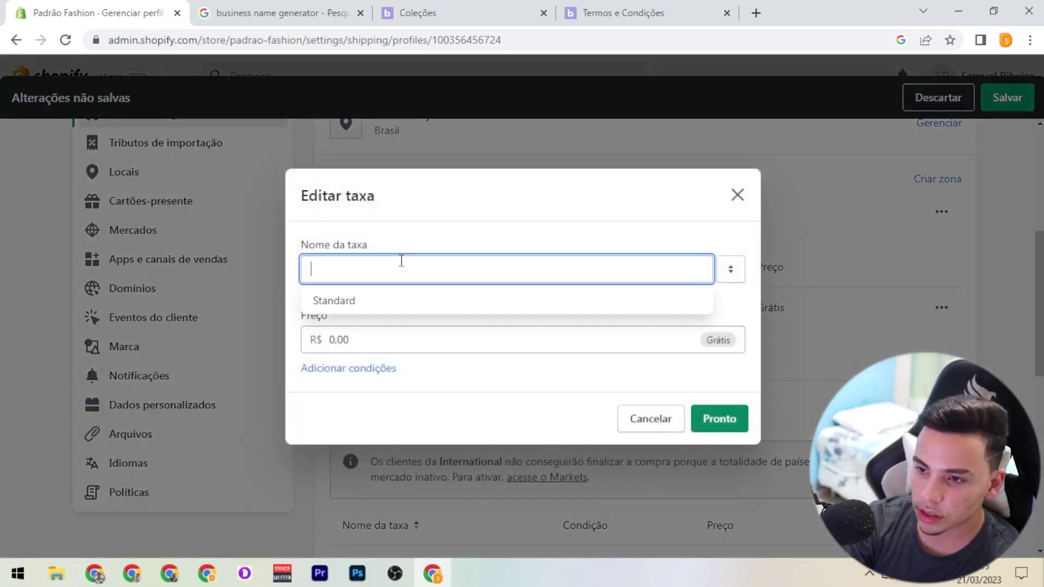
pyautogui.write('Frete Grátis')
pyautogui.click(719, 419)
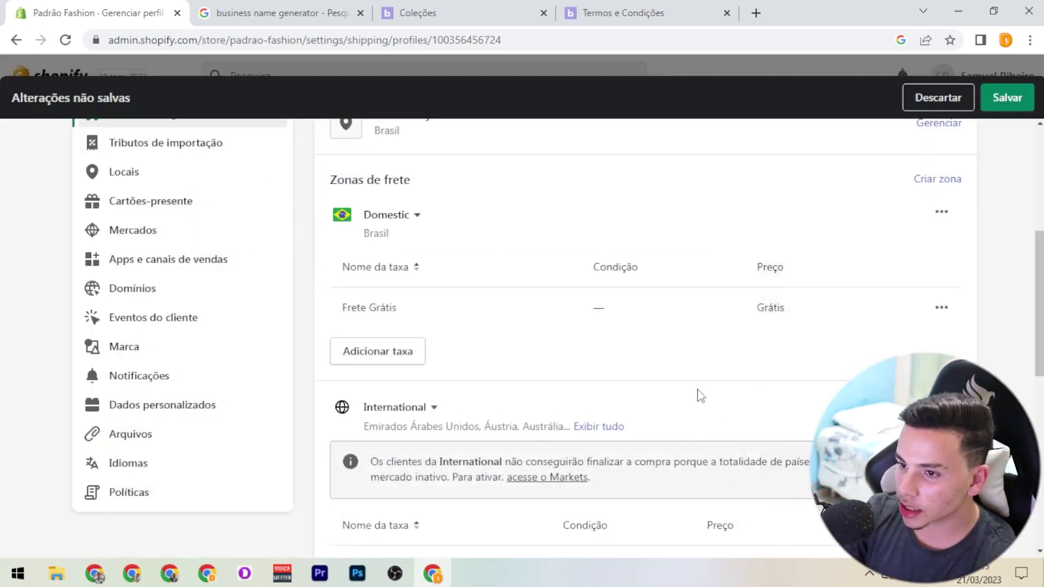
# - Add a shipping rate named Frete Expresso with a price of R$ 20,00 to the Domestic zone
pyautogui.click(403, 359)
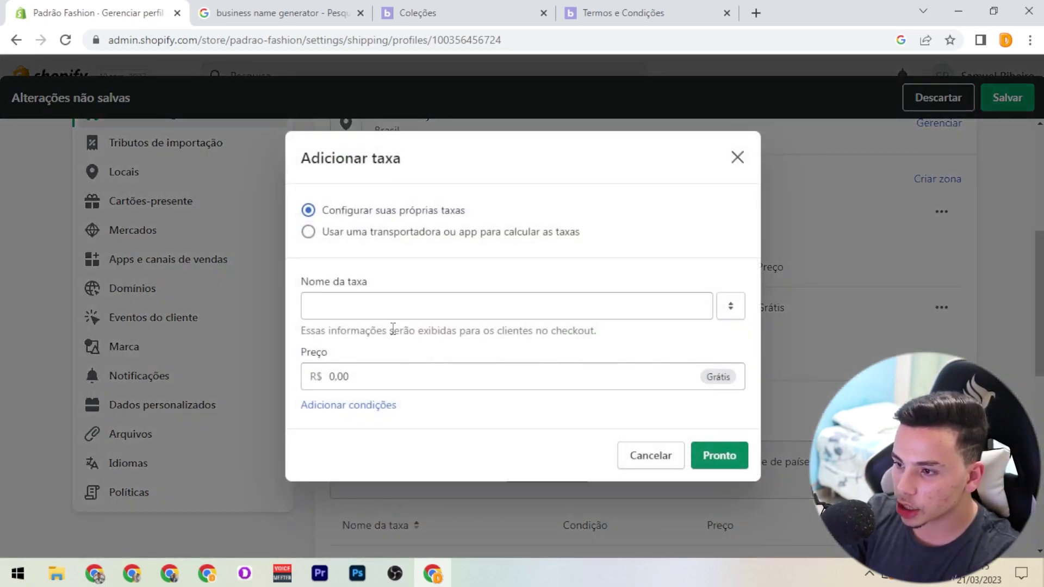
pyautogui.click(395, 310)
pyautogui.write('Frewt')
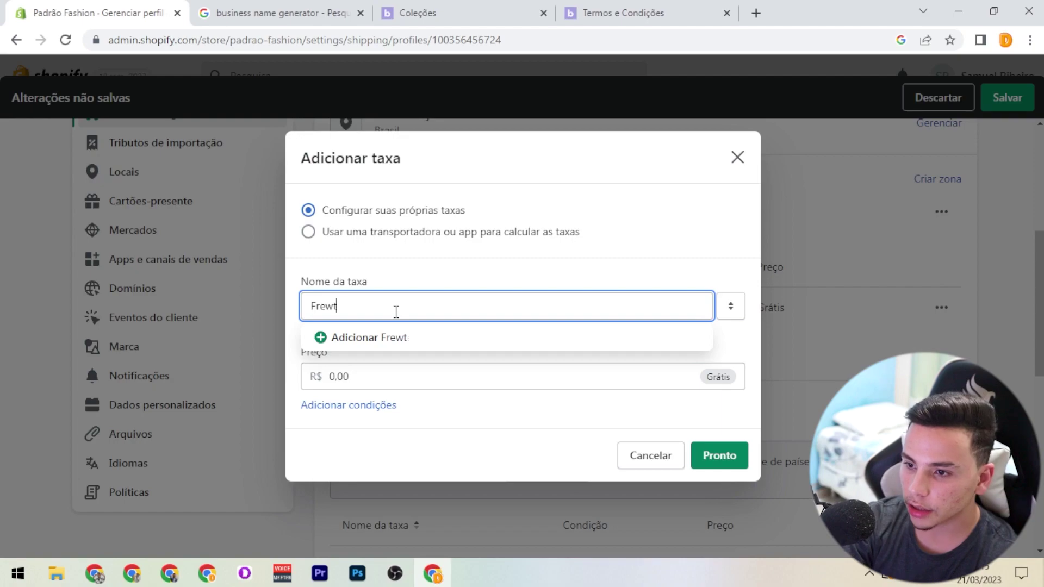
pyautogui.write(' Expe')
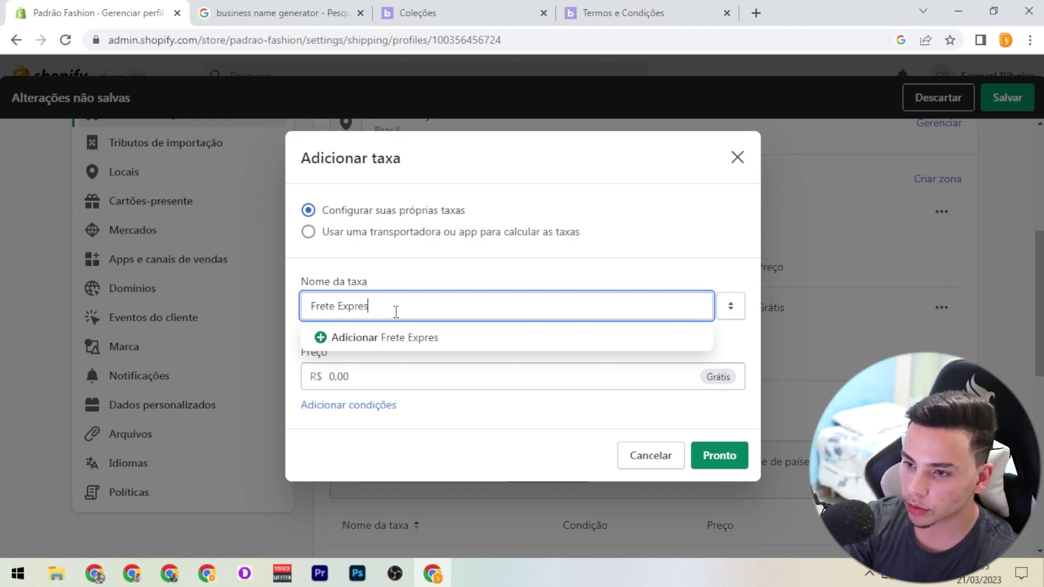
pyautogui.click(454, 339)
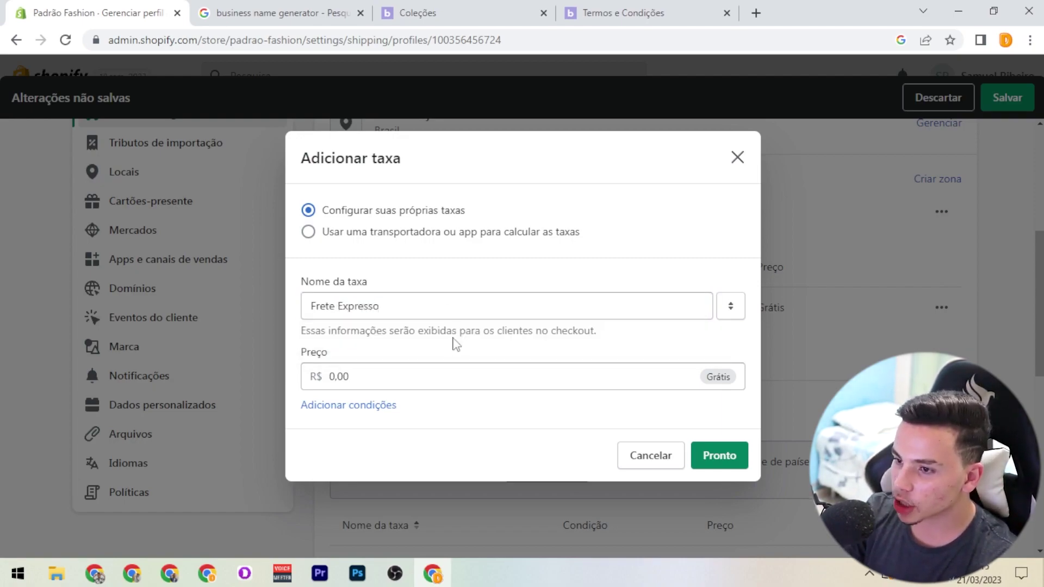
pyautogui.moveTo(405, 377); pyautogui.dragTo(335, 373)
pyautogui.press('BackSpace')
pyautogui.press('BackSpace')
pyautogui.write('20')
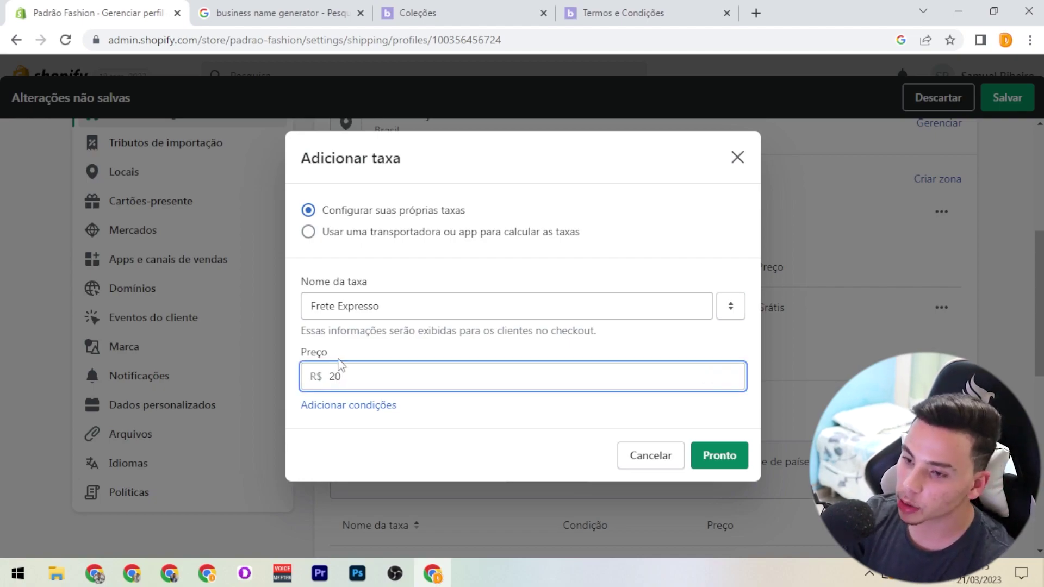
pyautogui.click(341, 359)
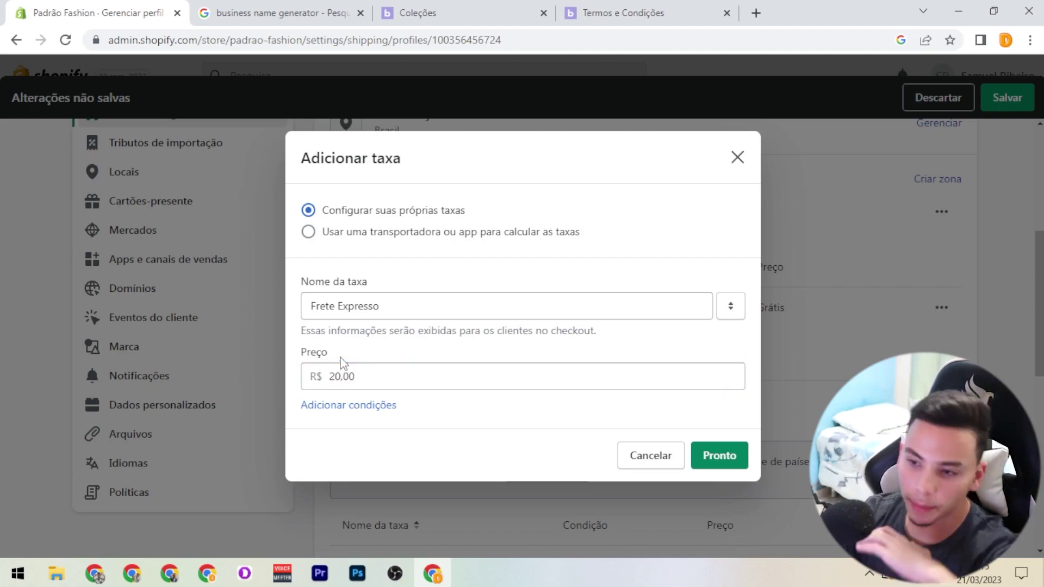
pyautogui.click(713, 460)
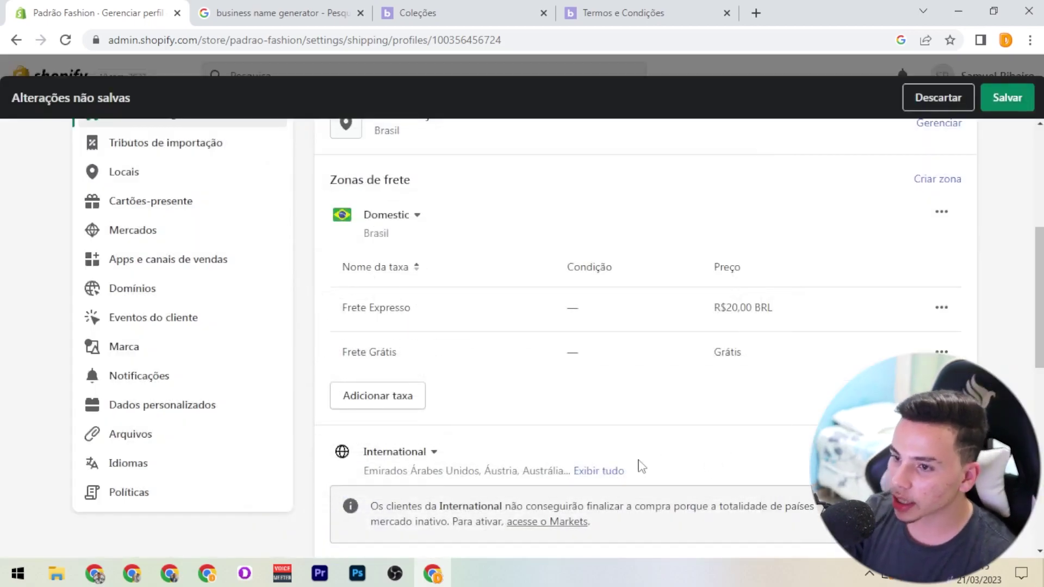
# - Check the market covered by the Domestic shipping zone and close the Brasil market tab opened from it
pyautogui.scroll(-4, 449, 433)
pyautogui.scroll(3, 454, 419)
pyautogui.scroll(3, 454, 419)
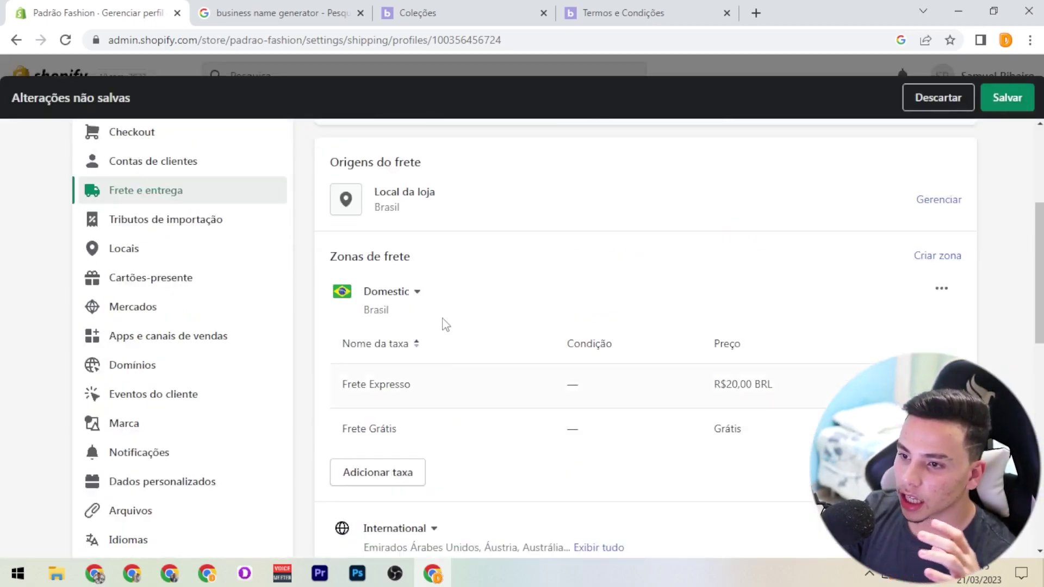
pyautogui.click(418, 294)
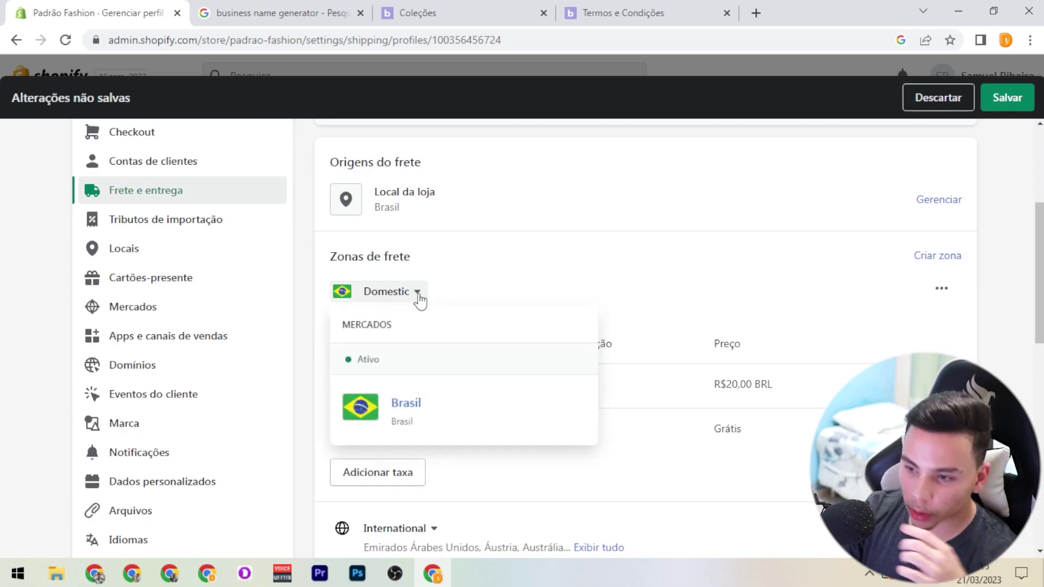
pyautogui.click(395, 404)
pyautogui.click(151, 6)
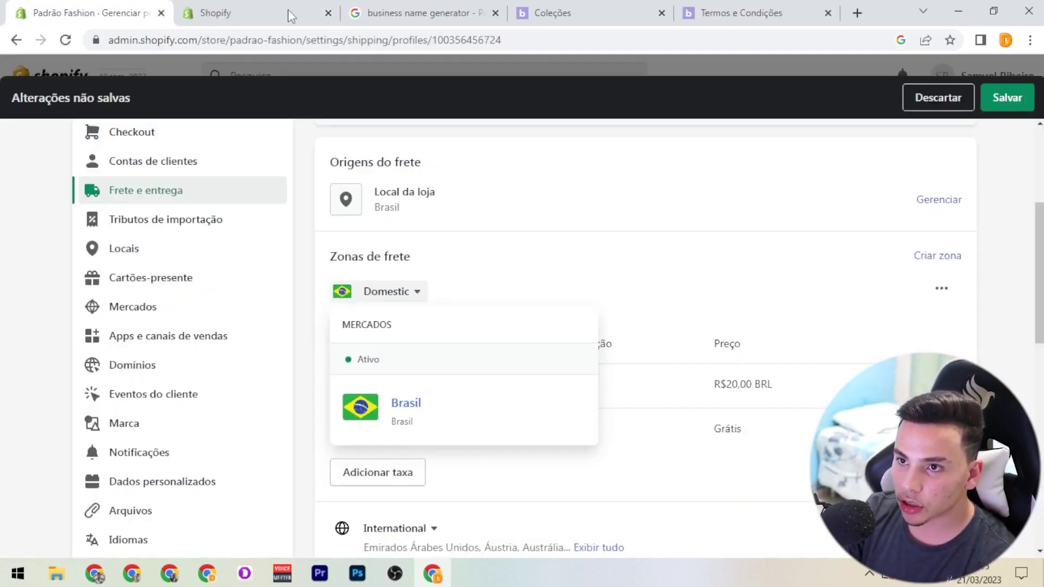
pyautogui.click(328, 12)
pyautogui.click(554, 246)
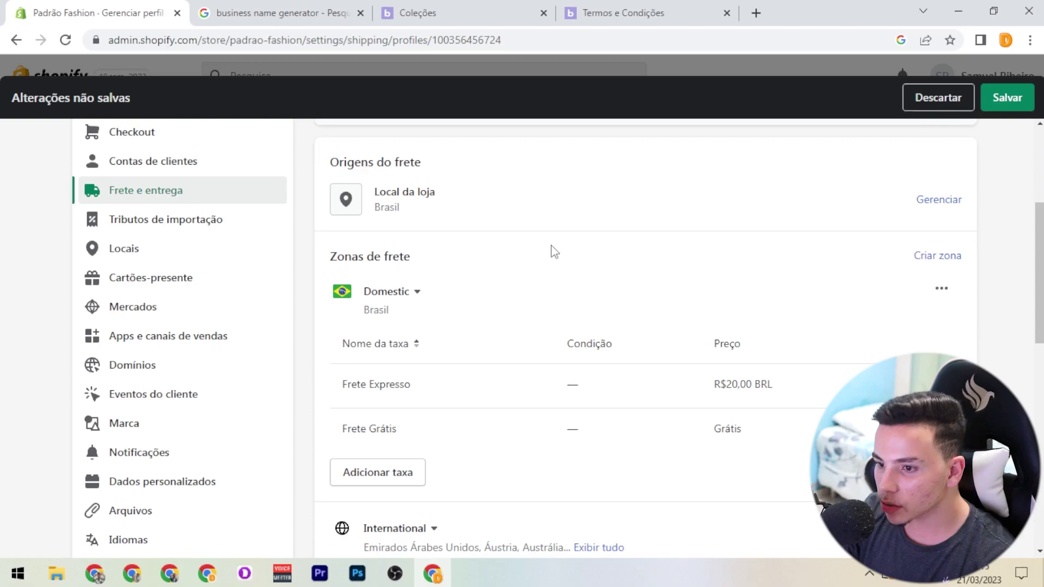
# - Delete the International shipping zone from the general shipping profile
pyautogui.scroll(-5, 555, 250)
pyautogui.click(941, 218)
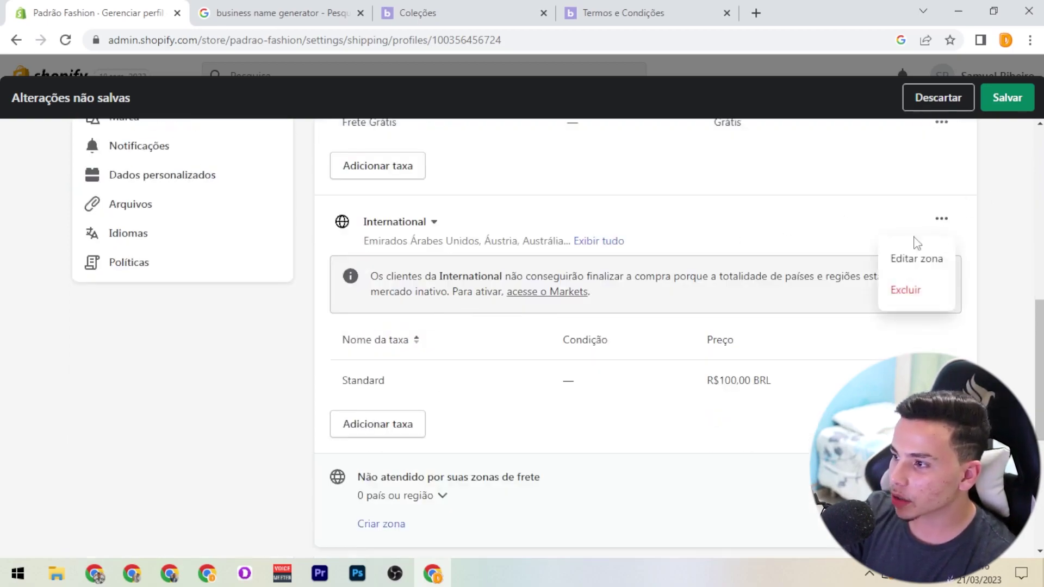
pyautogui.click(914, 290)
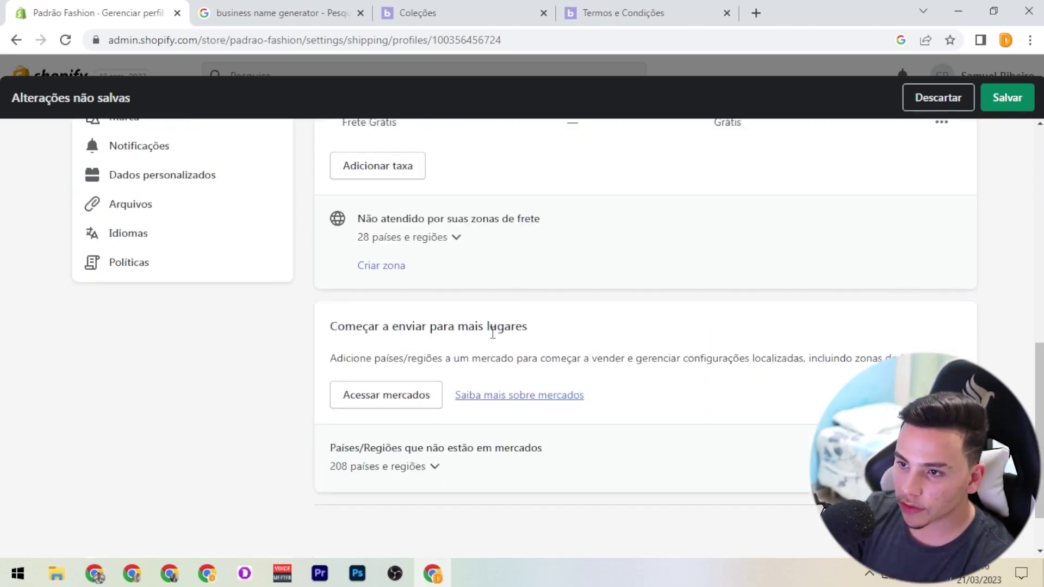
# - Examine the list of countries and regions not served by the shipping zones and collapse it again
pyautogui.scroll(1, 485, 335)
pyautogui.scroll(-2, 464, 364)
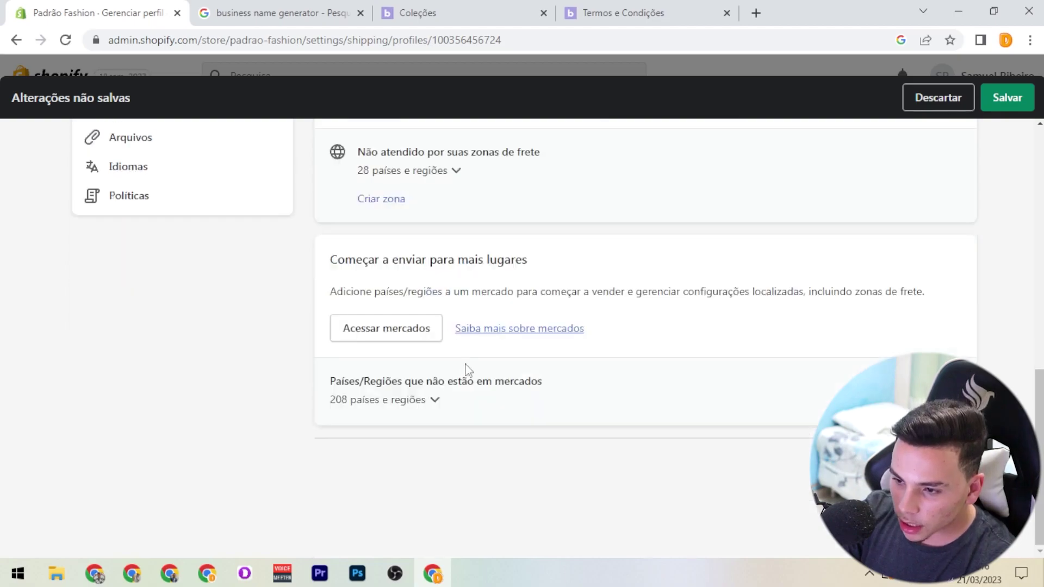
pyautogui.scroll(1, 506, 385)
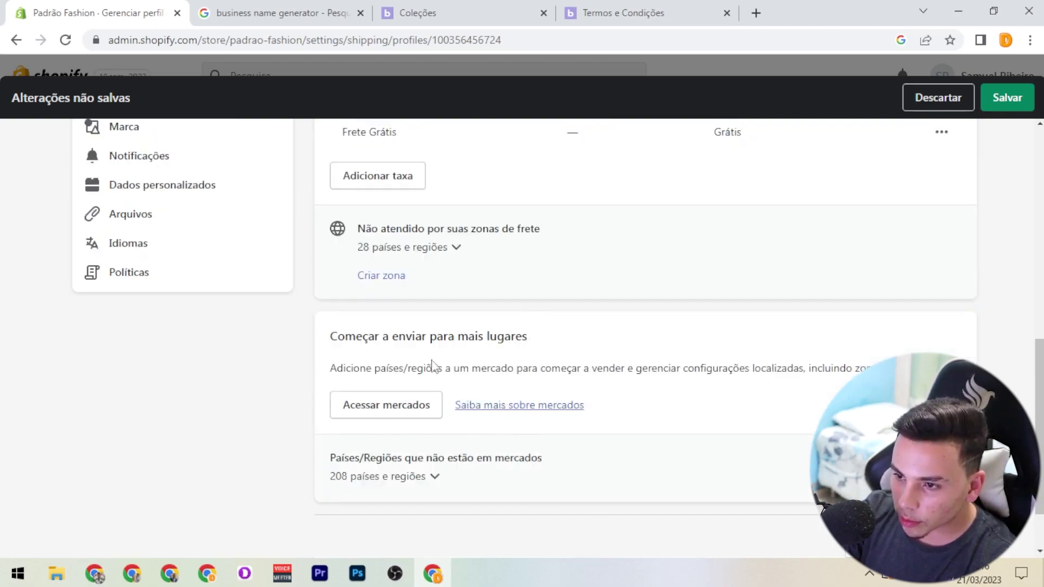
pyautogui.scroll(3, 446, 457)
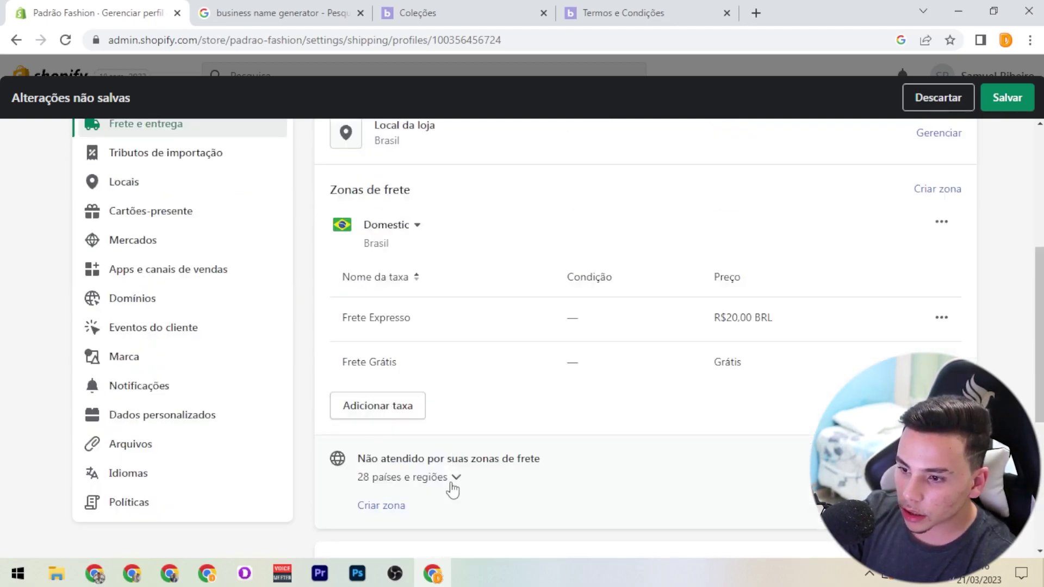
pyautogui.click(454, 477)
pyautogui.scroll(-1, 454, 481)
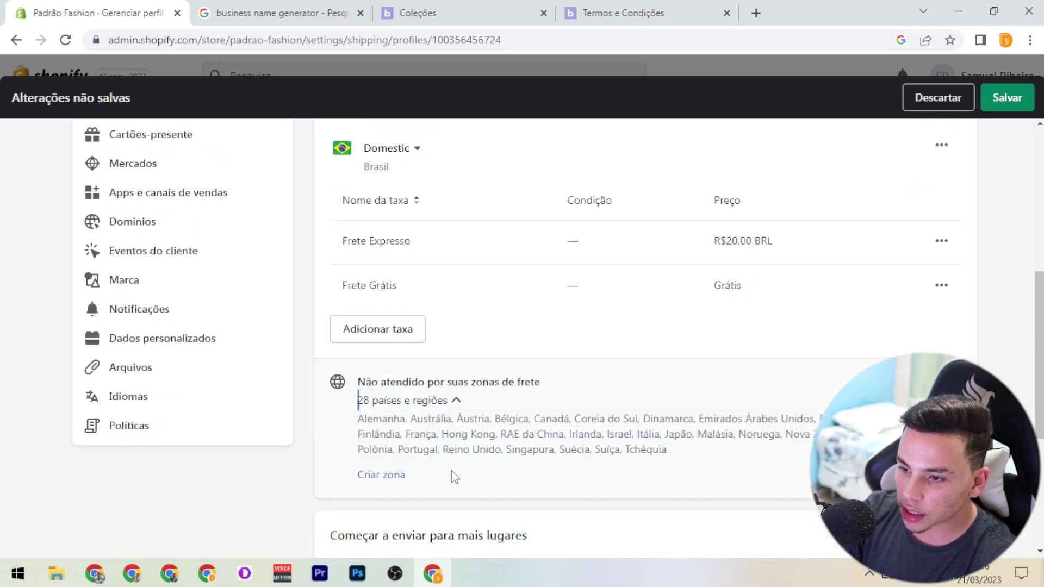
pyautogui.click(456, 402)
pyautogui.scroll(1, 772, 443)
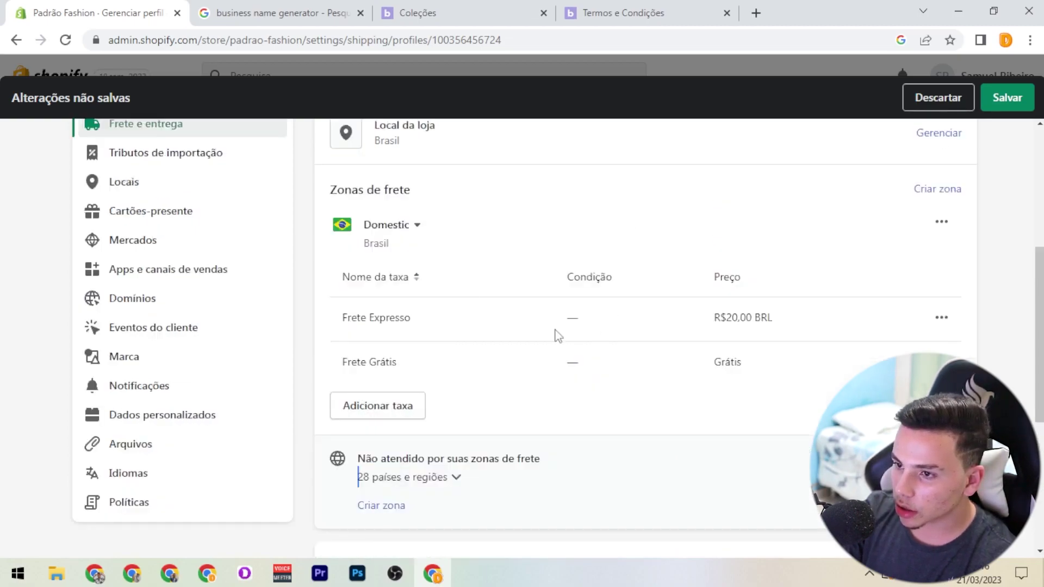
# - Save the changes to the general shipping profile
pyautogui.scroll(4, 620, 291)
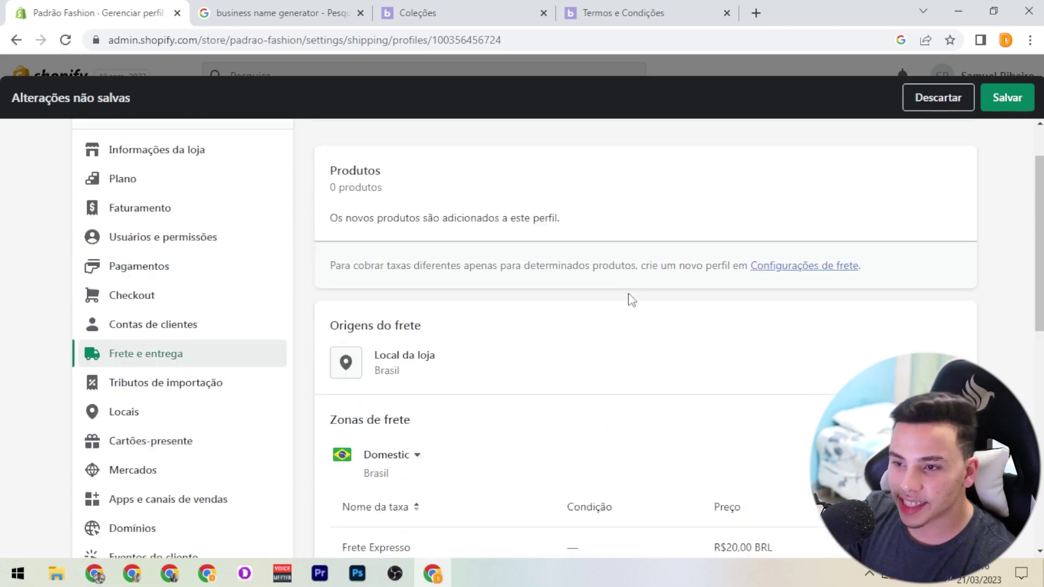
pyautogui.click(1016, 103)
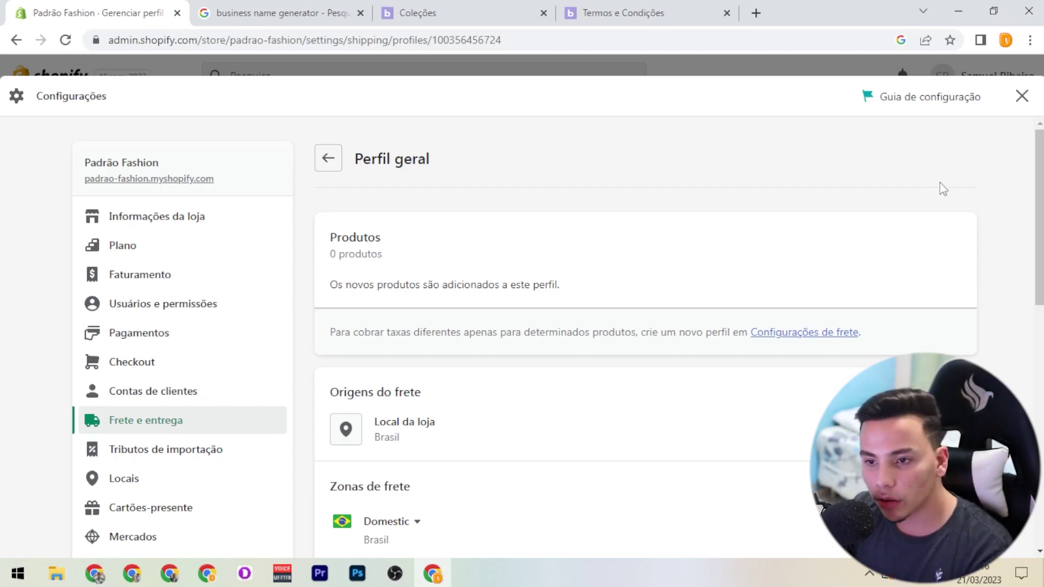
# - Look over the Mercados and Domínios settings pages
pyautogui.scroll(-3, 326, 350)
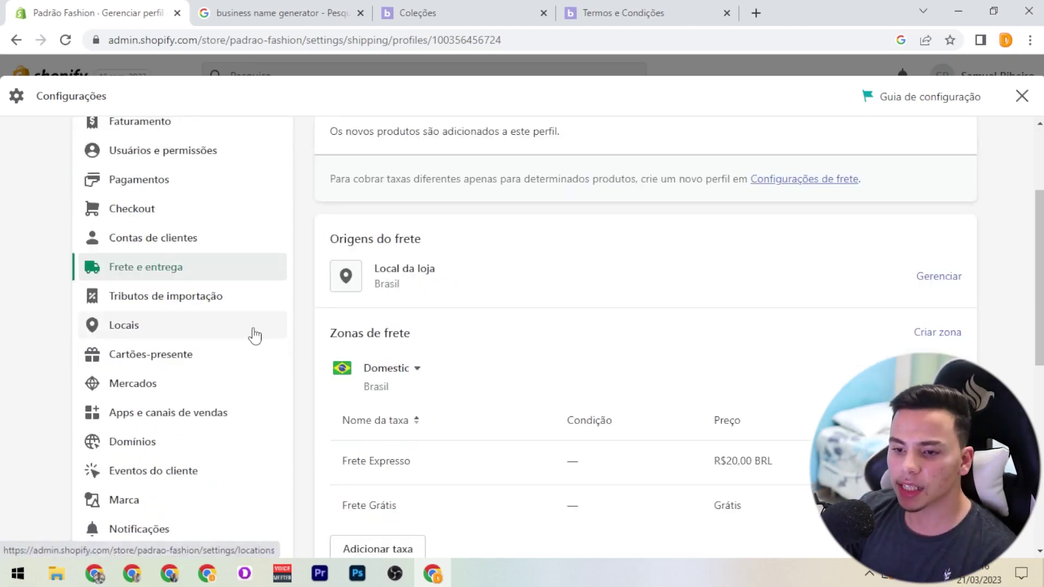
pyautogui.click(140, 382)
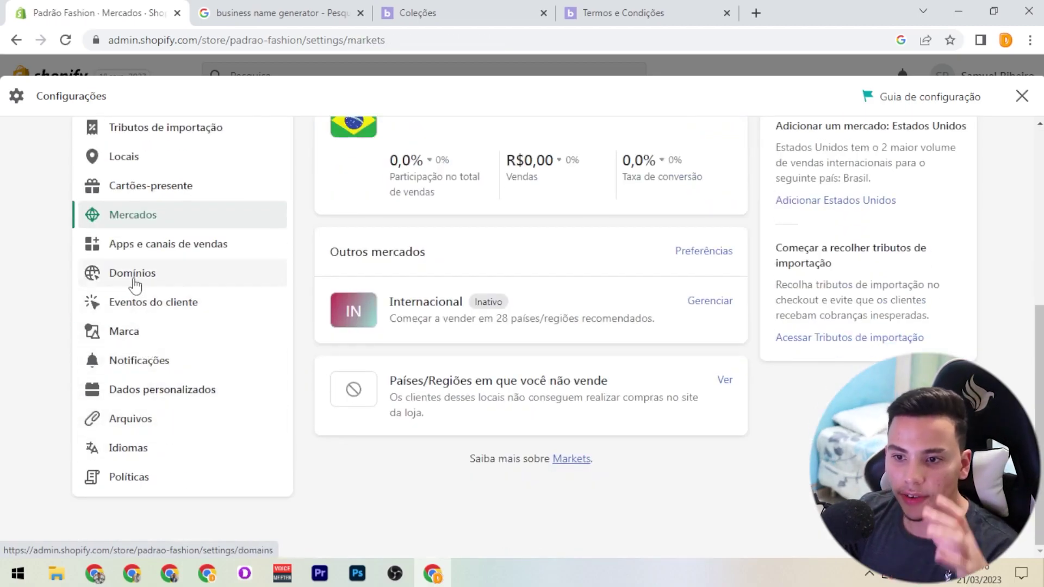
pyautogui.click(134, 278)
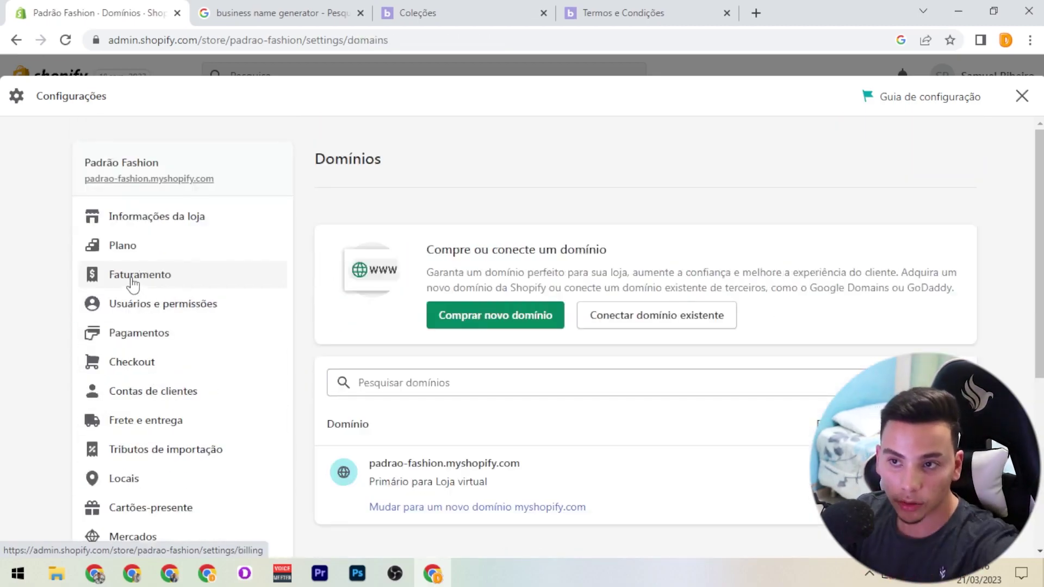
pyautogui.click(426, 40)
pyautogui.moveTo(423, 39); pyautogui.dragTo(126, 40)
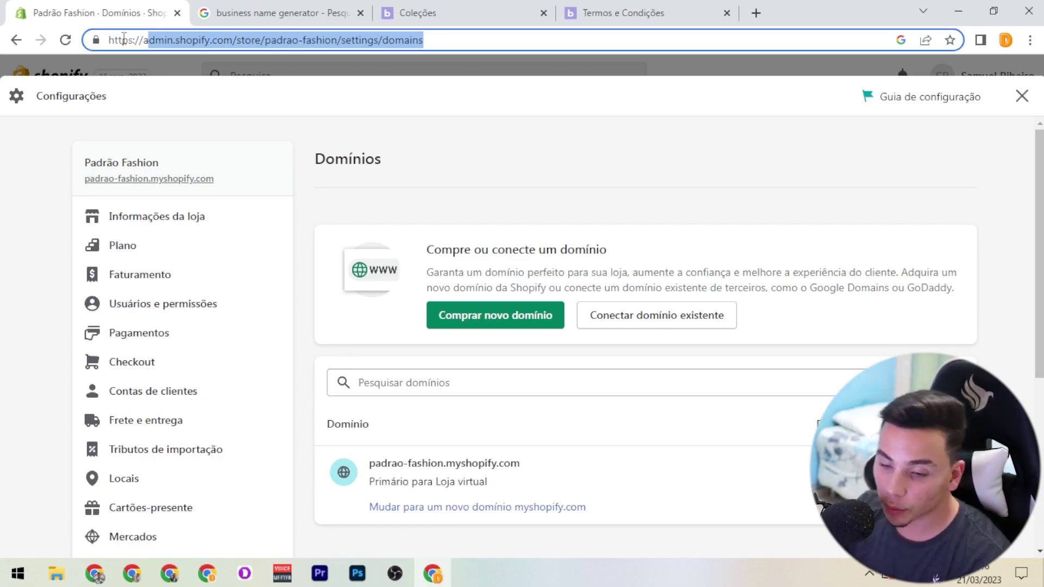
pyautogui.click(364, 115)
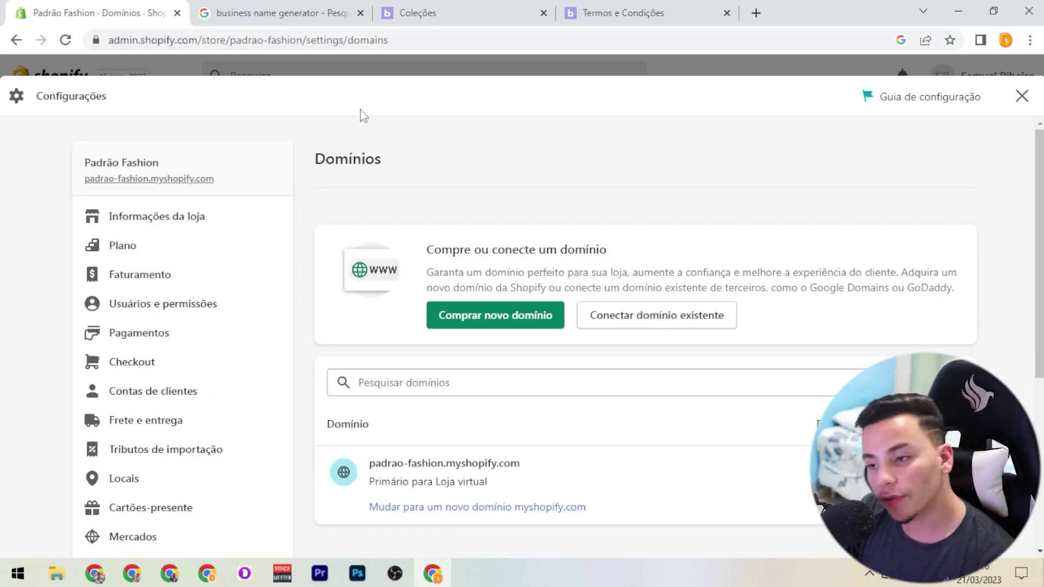
# - Review the store's Locais settings and the payment providers and methods under Pagamentos
pyautogui.scroll(-3, 504, 313)
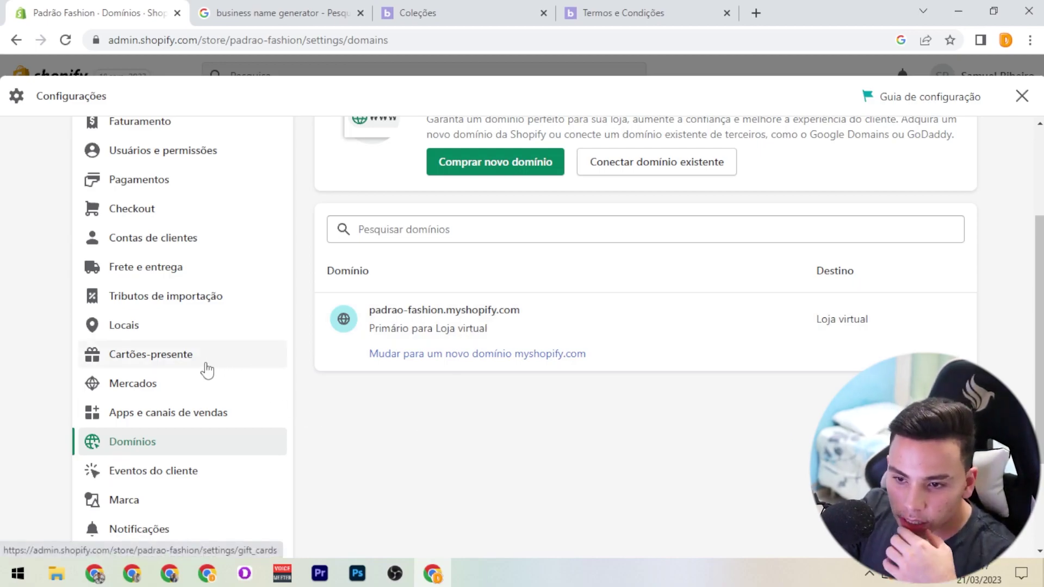
pyautogui.click(143, 329)
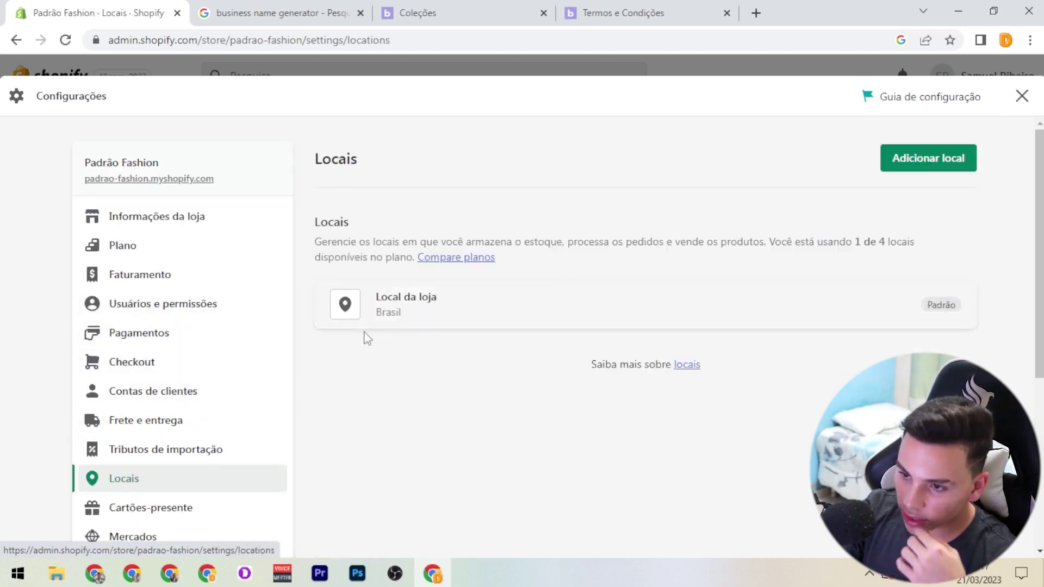
pyautogui.click(144, 342)
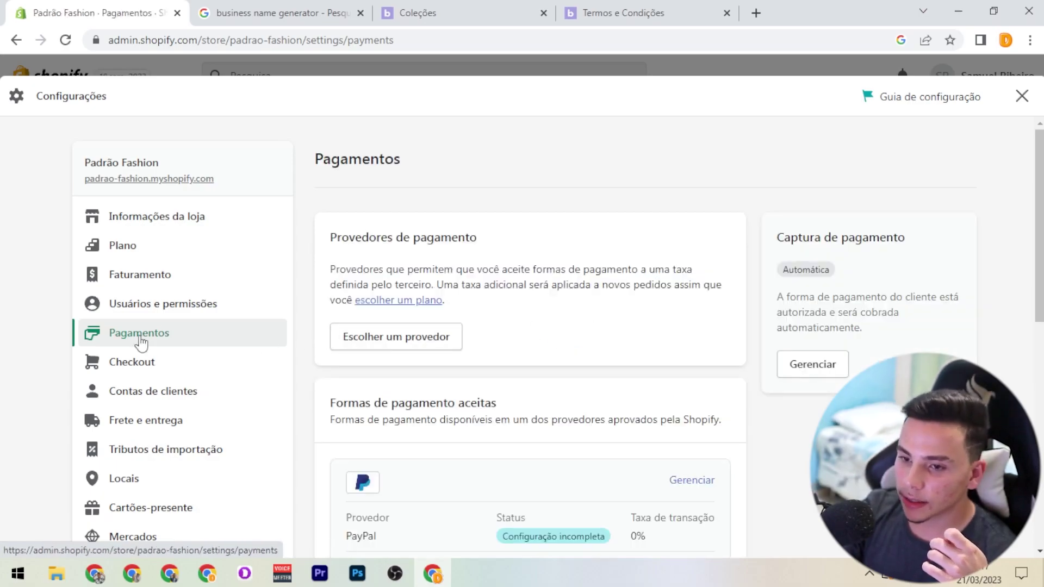
pyautogui.scroll(-4, 142, 342)
pyautogui.scroll(-2, 145, 341)
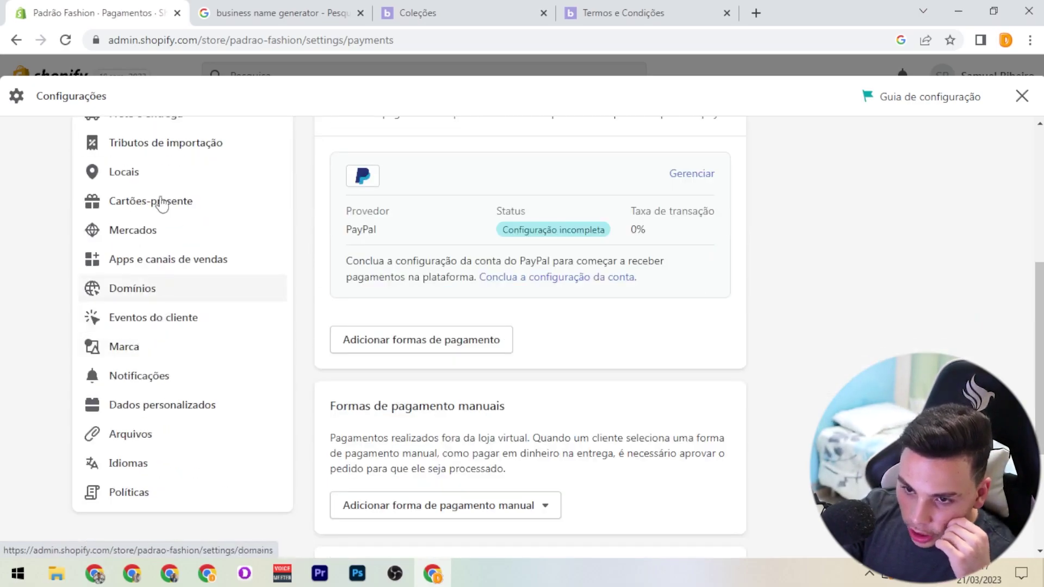
pyautogui.scroll(5, 90, 251)
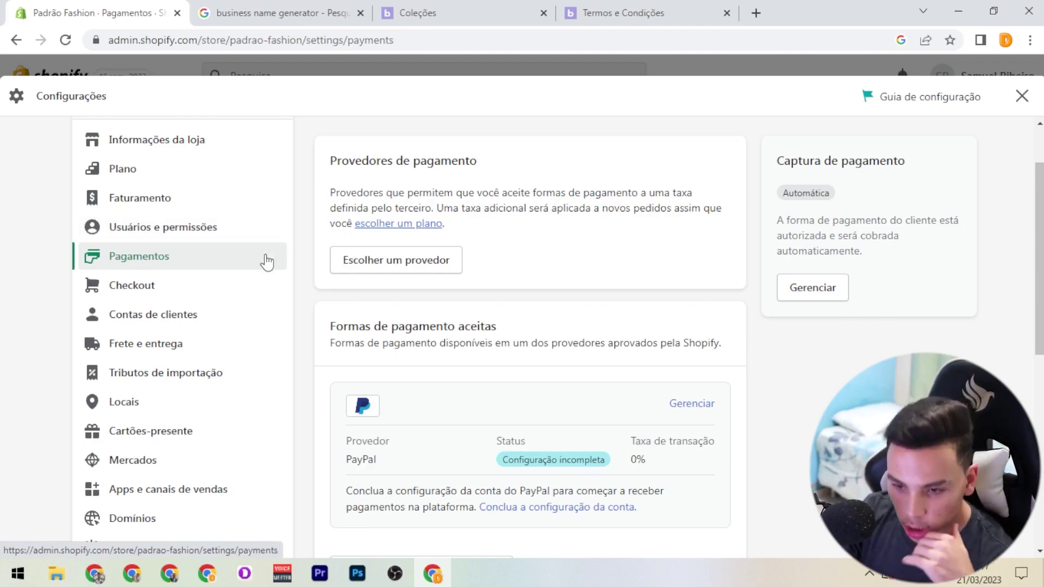
pyautogui.scroll(-4, 266, 262)
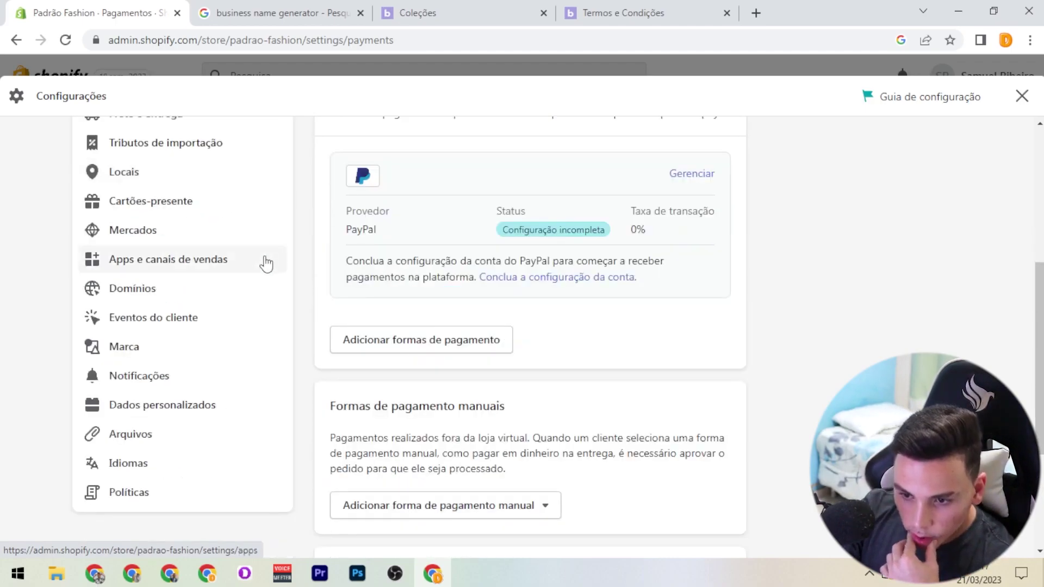
# - Check the Idiomas and Informações da loja settings and close the store settings
pyautogui.click(163, 465)
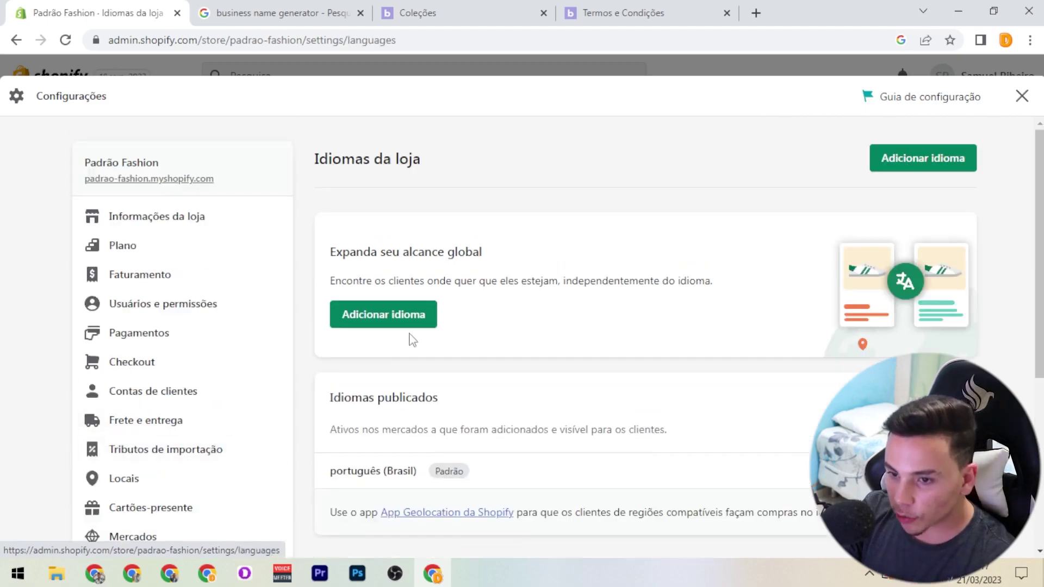
pyautogui.click(179, 214)
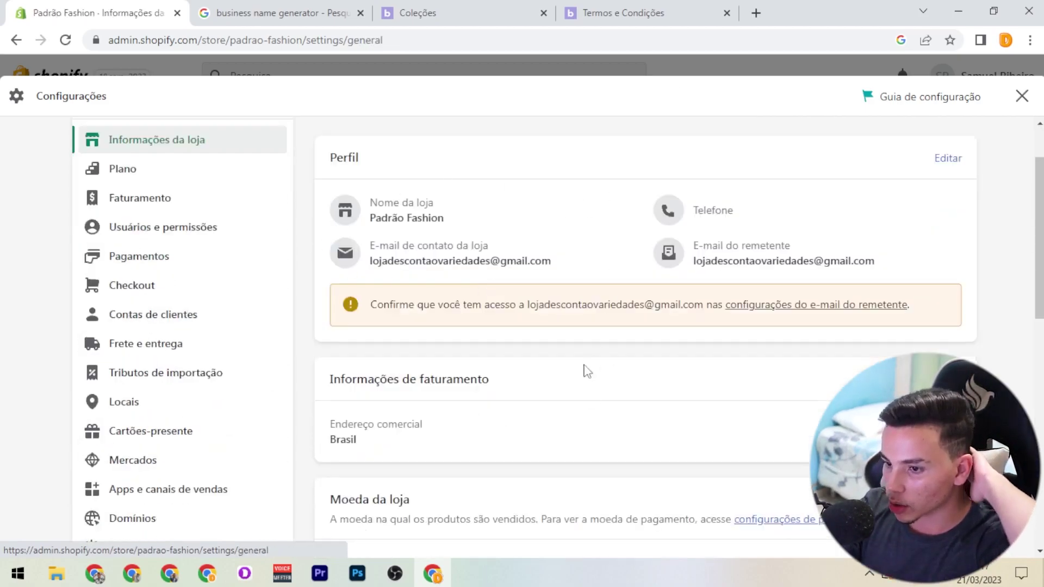
pyautogui.scroll(-10, 432, 356)
pyautogui.click(1015, 108)
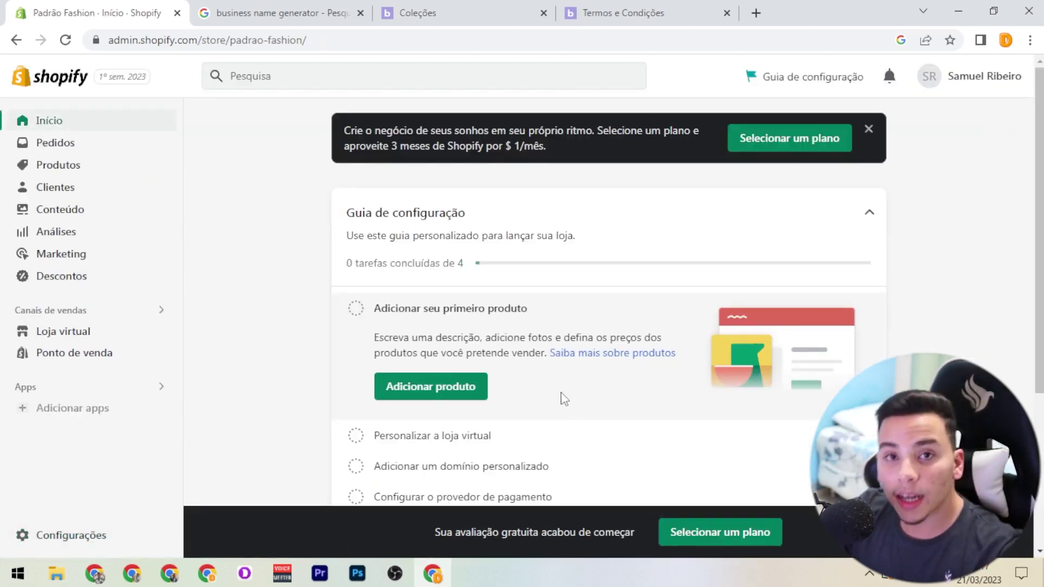
# - Open the preview of the current Dawn theme from Loja virtual in a new browser tab and switch to it
pyautogui.click(71, 332)
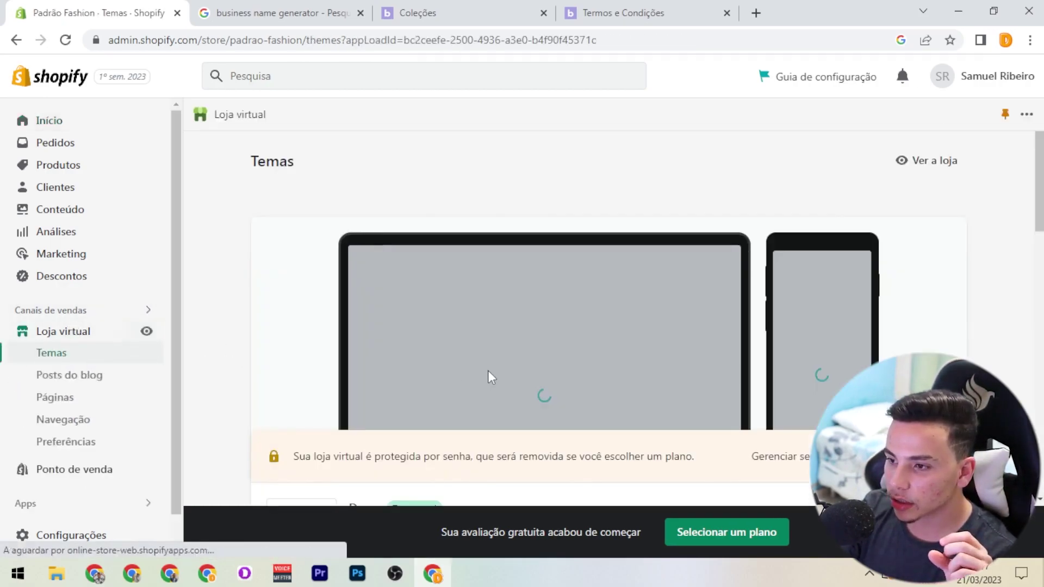
pyautogui.scroll(-4, 613, 331)
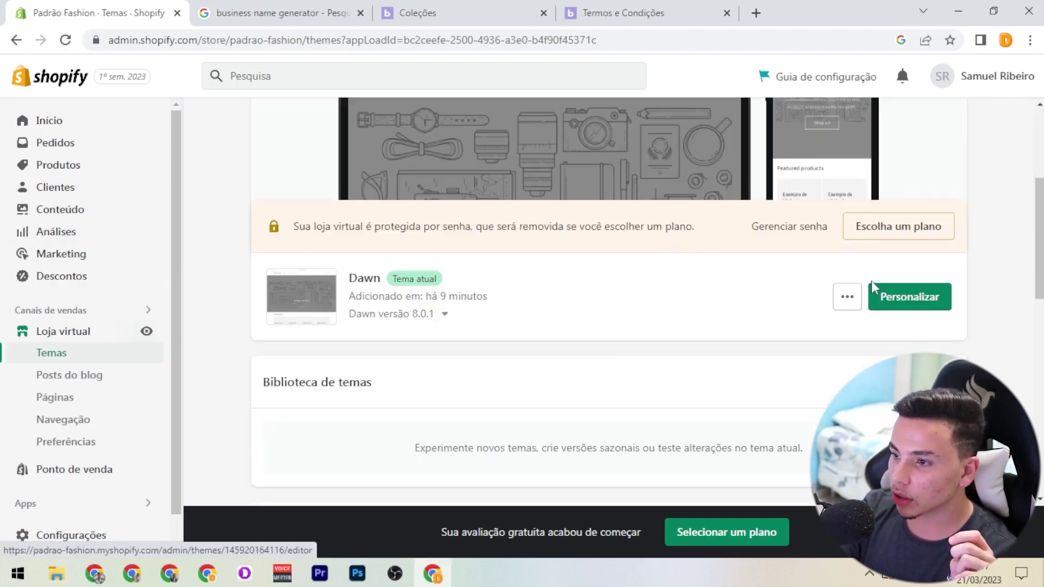
pyautogui.click(843, 300)
pyautogui.rightClick(725, 340)
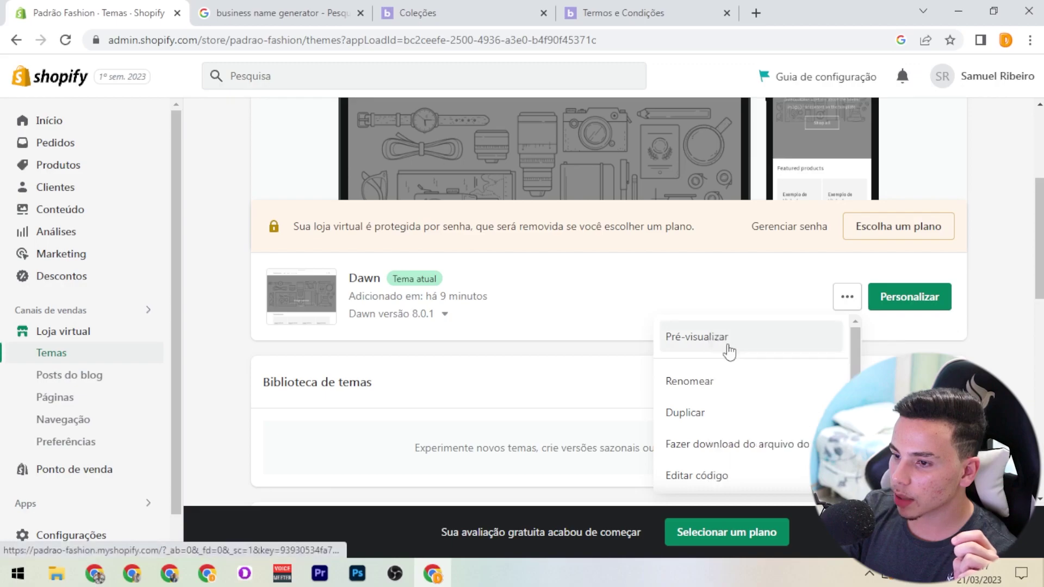
pyautogui.click(783, 345)
pyautogui.click(356, 14)
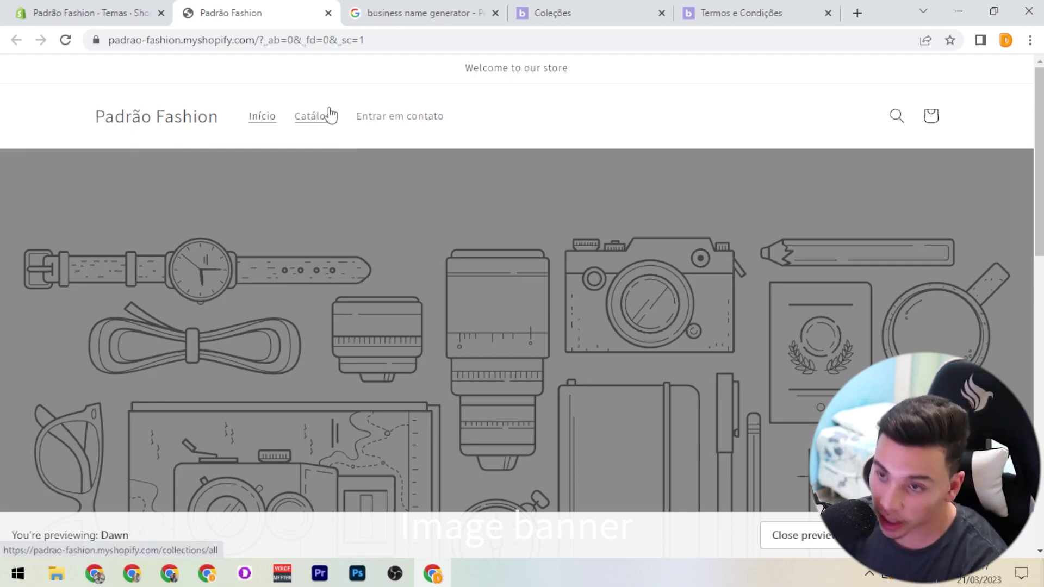
# - Examine the Dawn storefront preview from the header and image banner down to the featured products and email signup
pyautogui.scroll(-5, 633, 191)
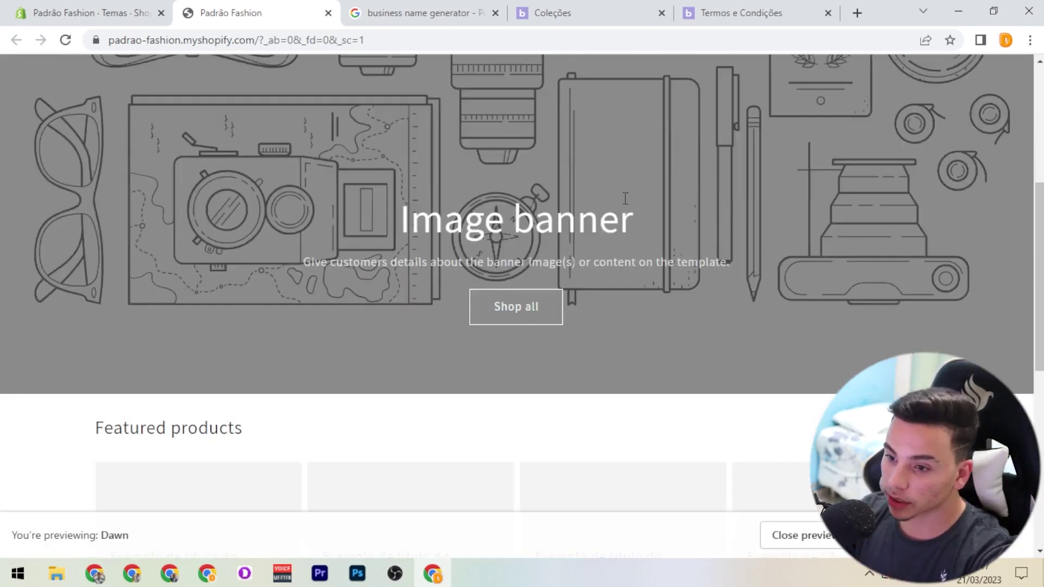
pyautogui.scroll(-8, 633, 192)
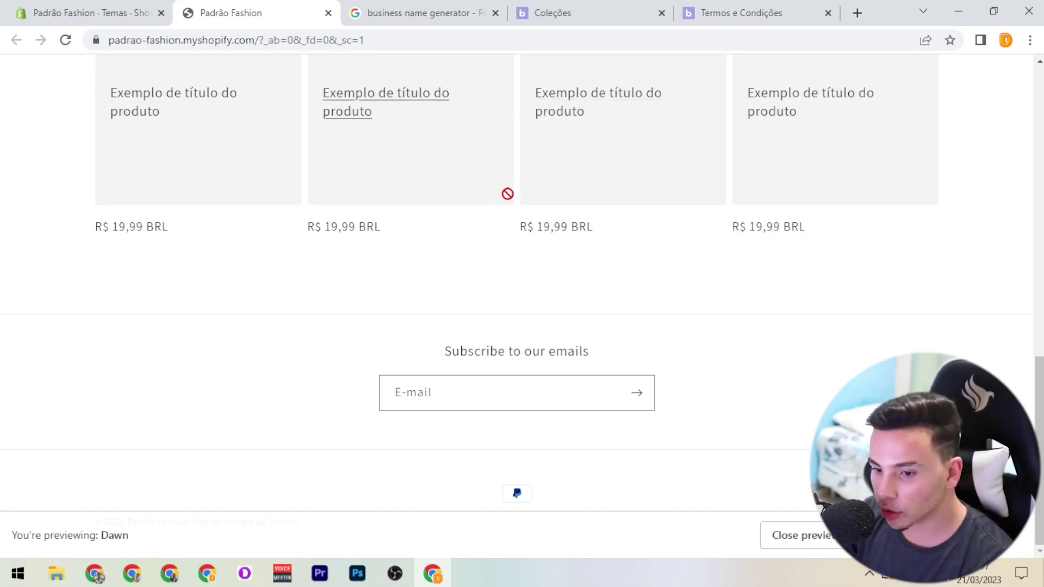
pyautogui.scroll(5, 575, 217)
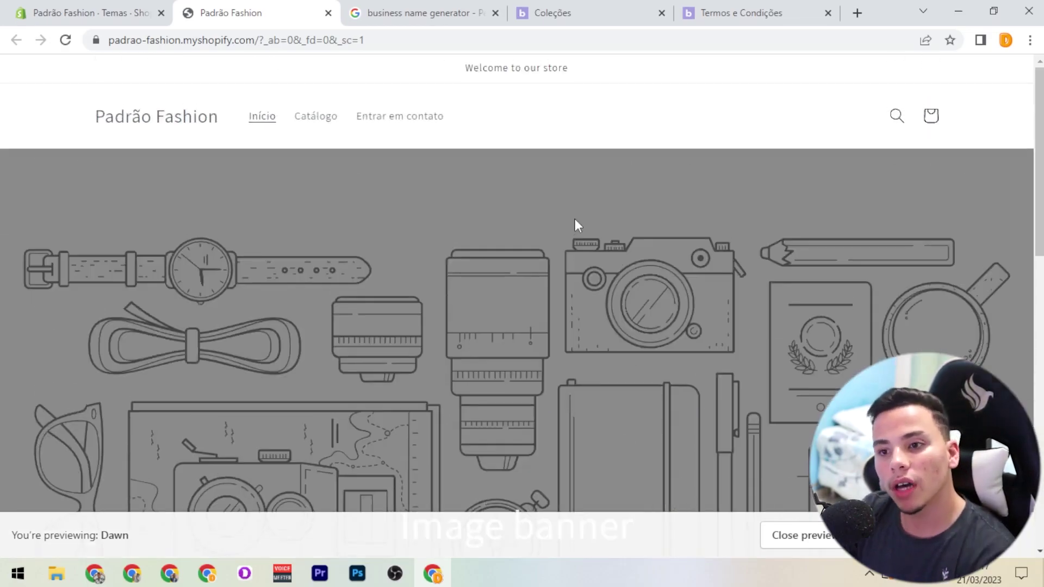